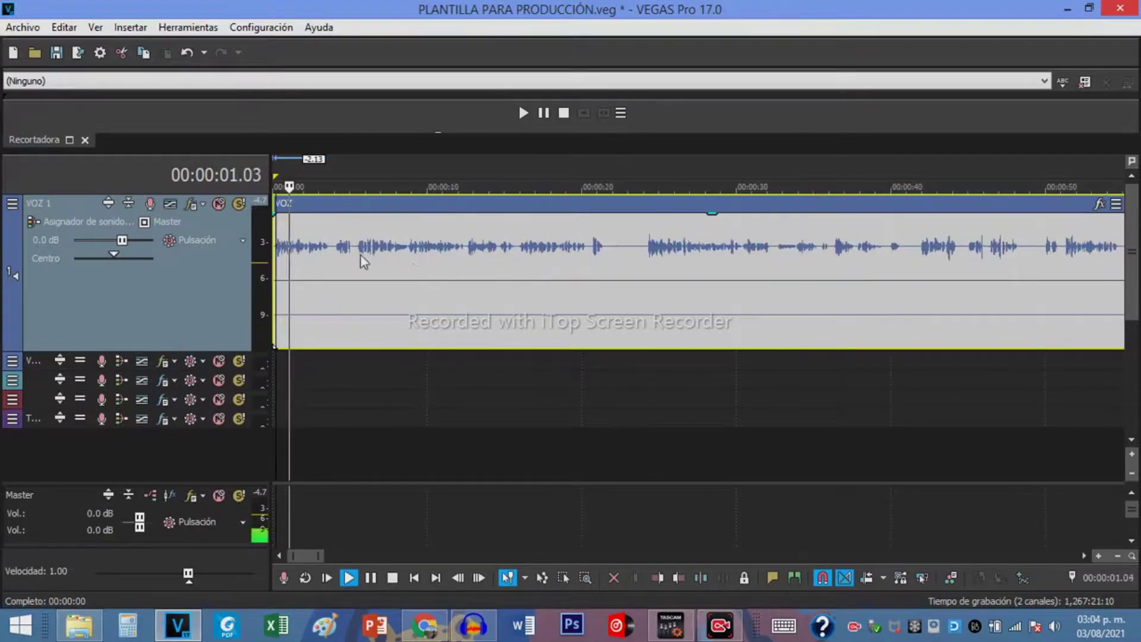
# Shrink the upper trimmer area so that the timeline gets more vertical room
pyautogui.scroll(1, 220, 322)
pyautogui.scroll(3, 658, 308)
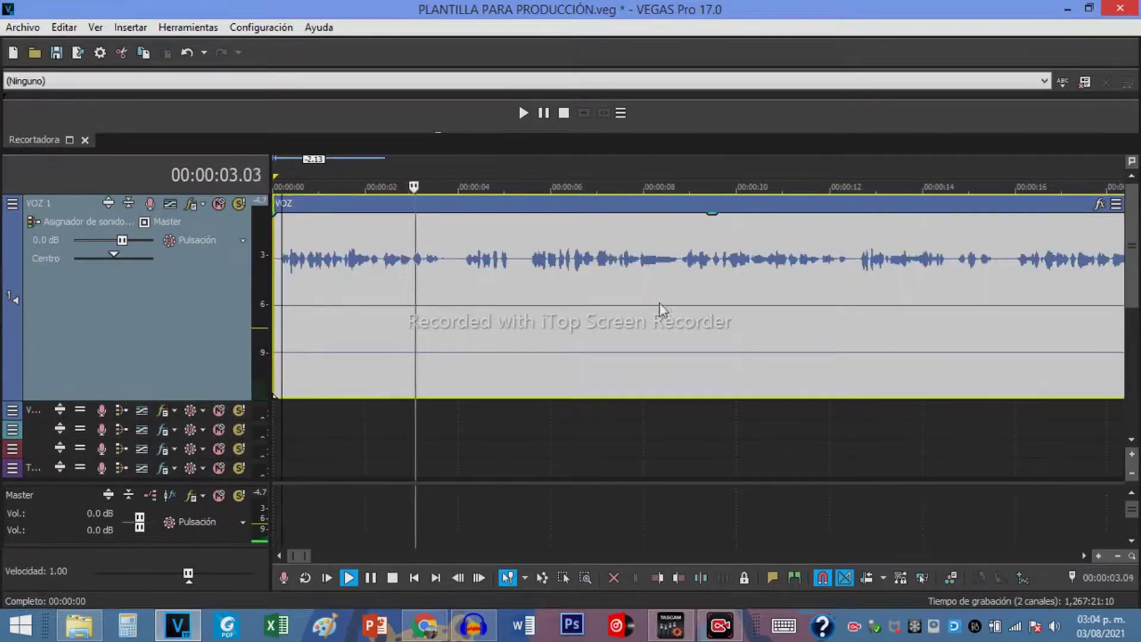
pyautogui.scroll(-2, 505, 258)
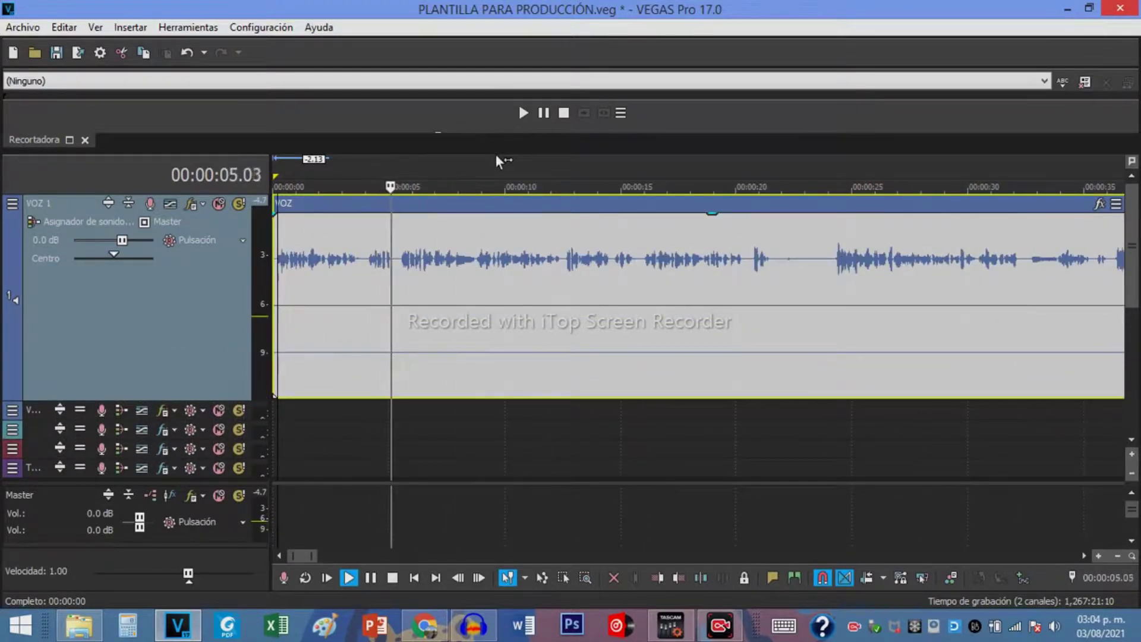
pyautogui.moveTo(496, 152); pyautogui.dragTo(496, 71)
# Split the VOZ clip at about 4.1 and 5.4 seconds and delete the pause between the cuts
pyautogui.click(369, 181)
pyautogui.scroll(3, 474, 191)
pyautogui.press('s')
pyautogui.press('space')
pyautogui.click(775, 173)
pyautogui.press('s')
pyautogui.click(705, 179)
pyautogui.press('Delete')
pyautogui.press('space')
pyautogui.press('space')
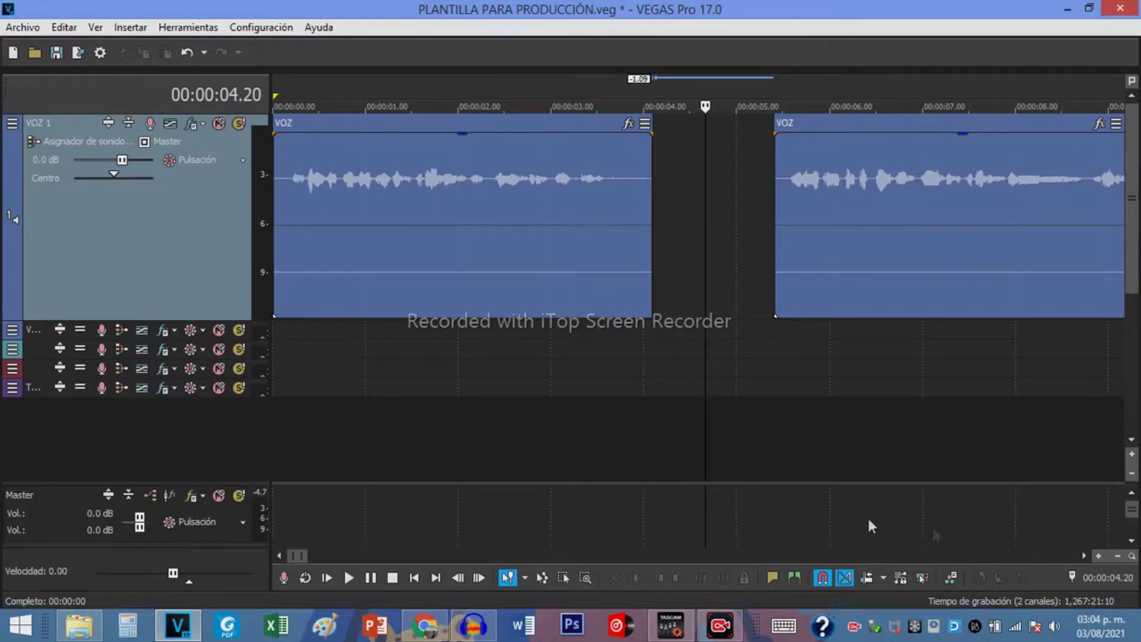
# Turn on automatic ripple editing and save the project
pyautogui.click(1089, 8)
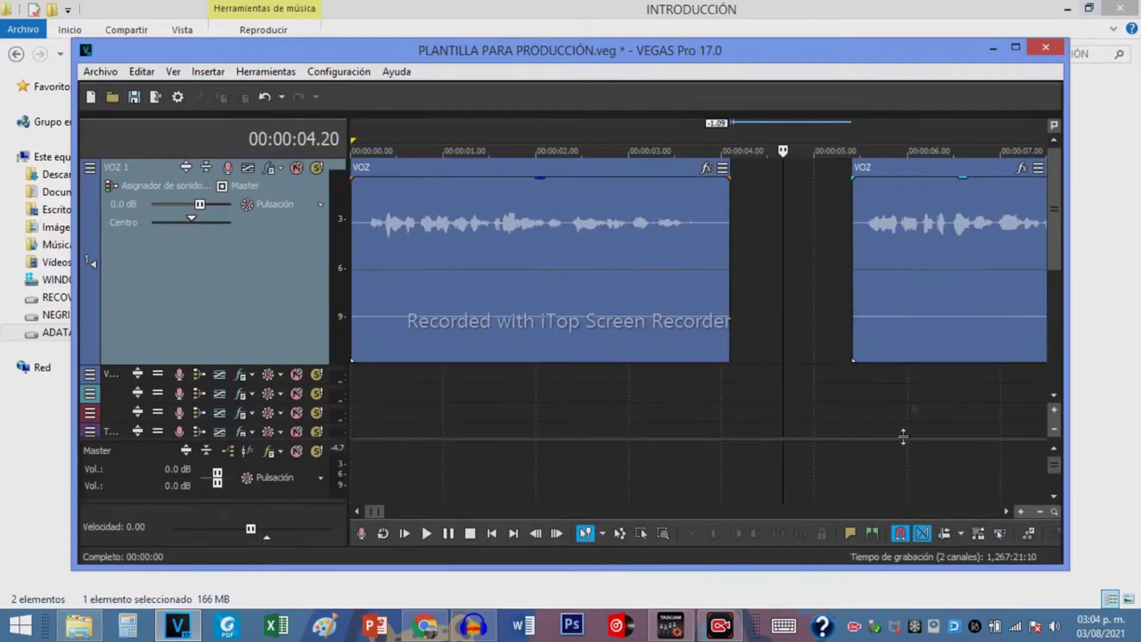
pyautogui.click(1016, 48)
pyautogui.hotkey('ctrl', 's')
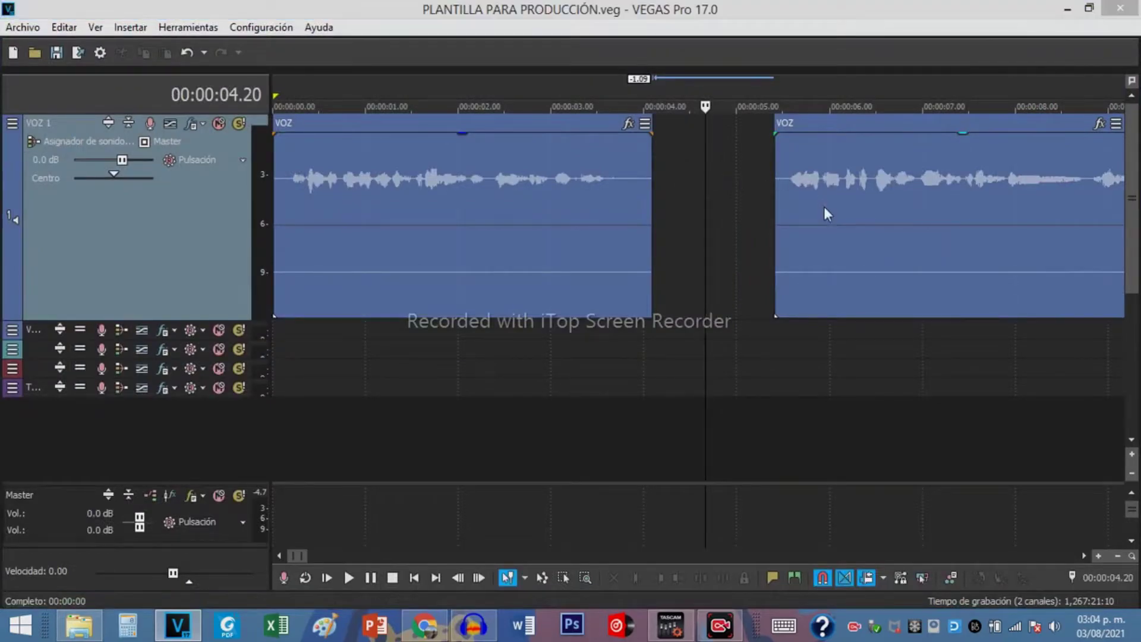
# Save the project as "sesión introducción tutoriales" in the INTRODUCCIÓN folder under MALPASITO, TUTORIALES
pyautogui.click(22, 28)
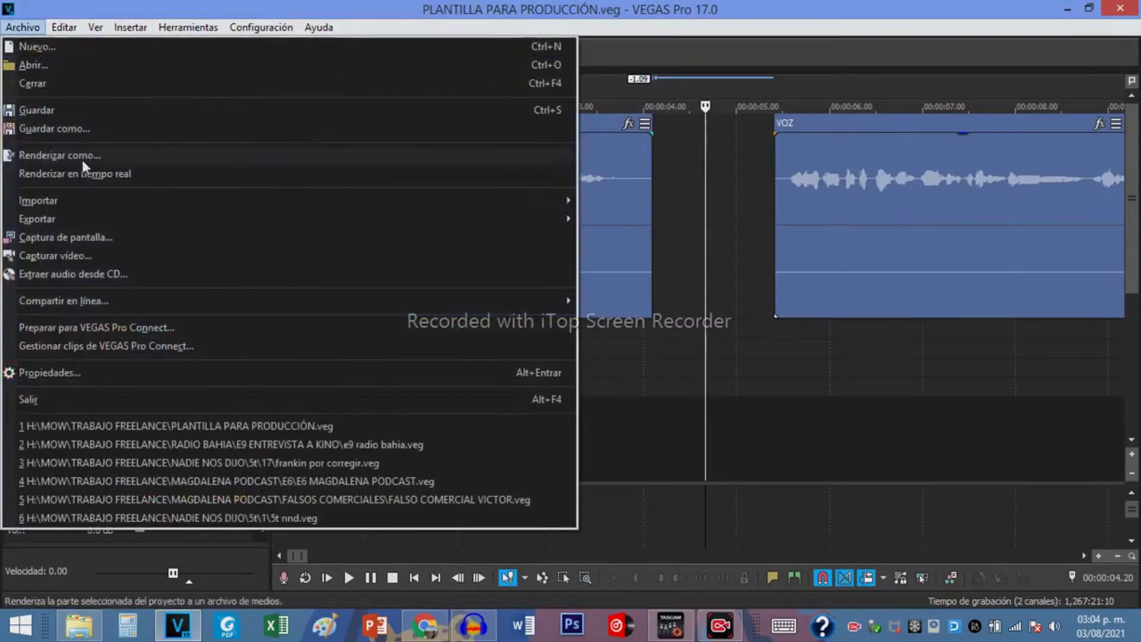
pyautogui.click(279, 128)
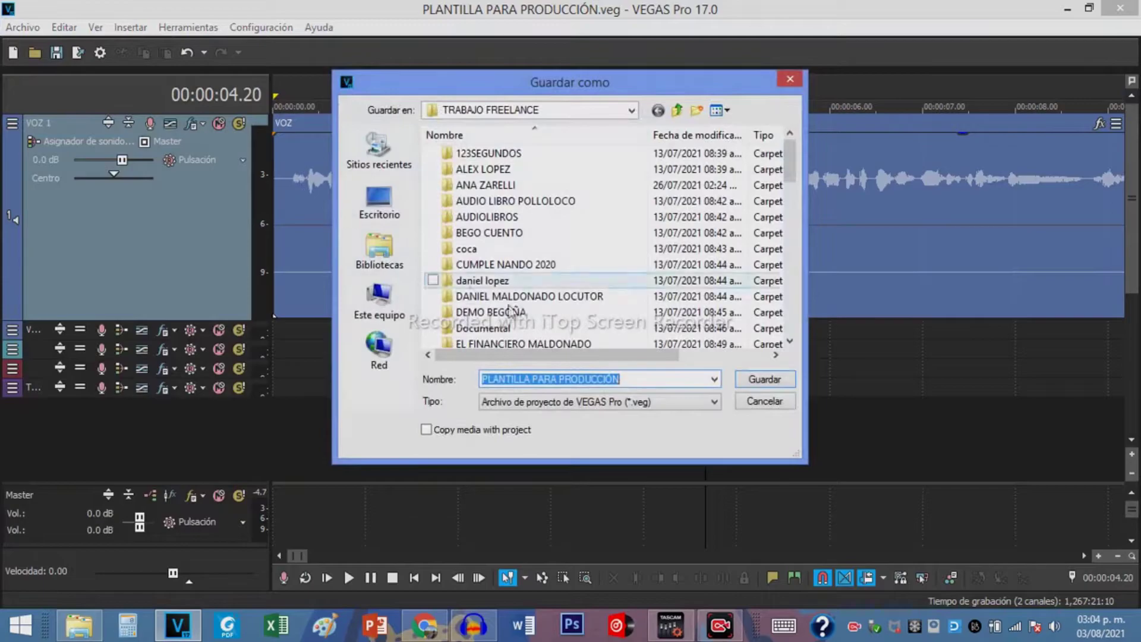
pyautogui.click(516, 281)
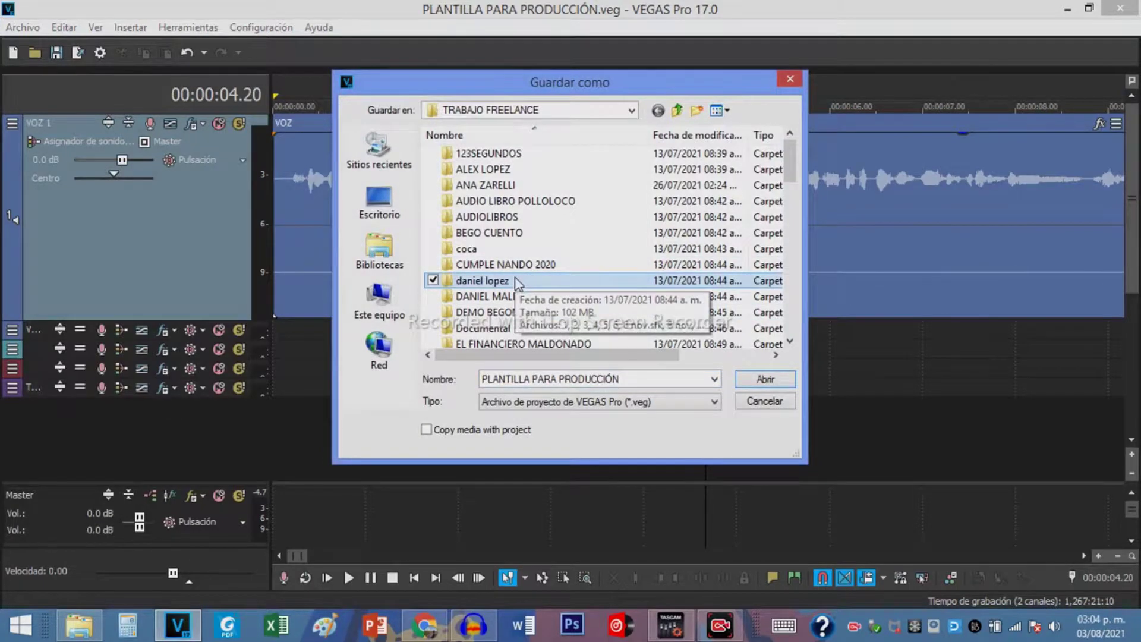
pyautogui.press('m')
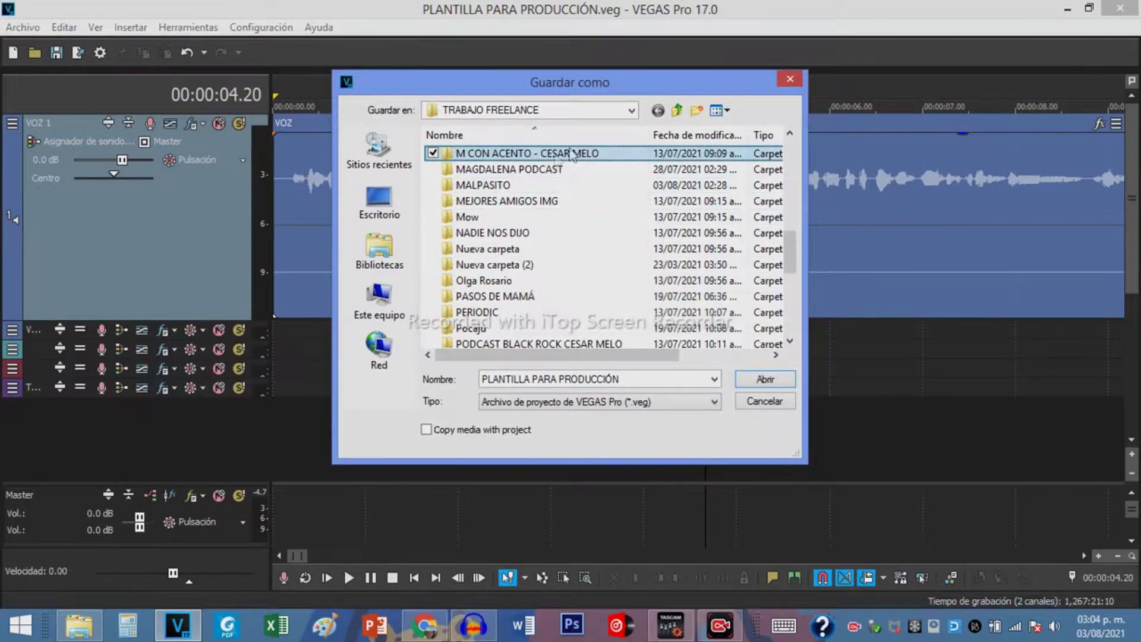
pyautogui.click(486, 186)
pyautogui.doubleClick(486, 186)
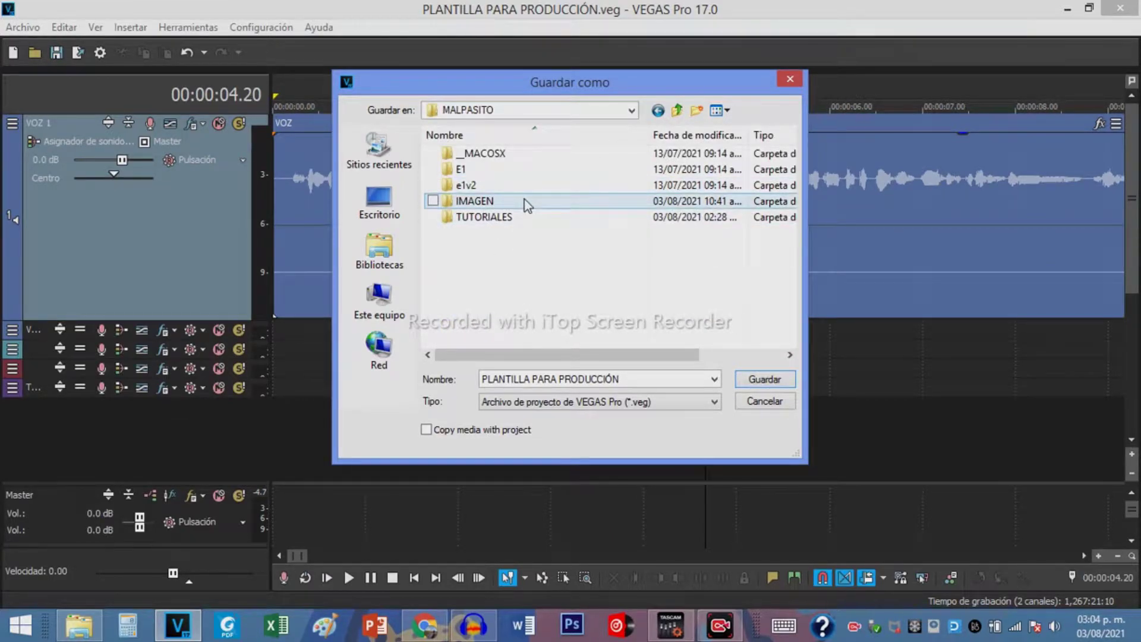
pyautogui.doubleClick(525, 216)
pyautogui.click(509, 154)
pyautogui.doubleClick(509, 155)
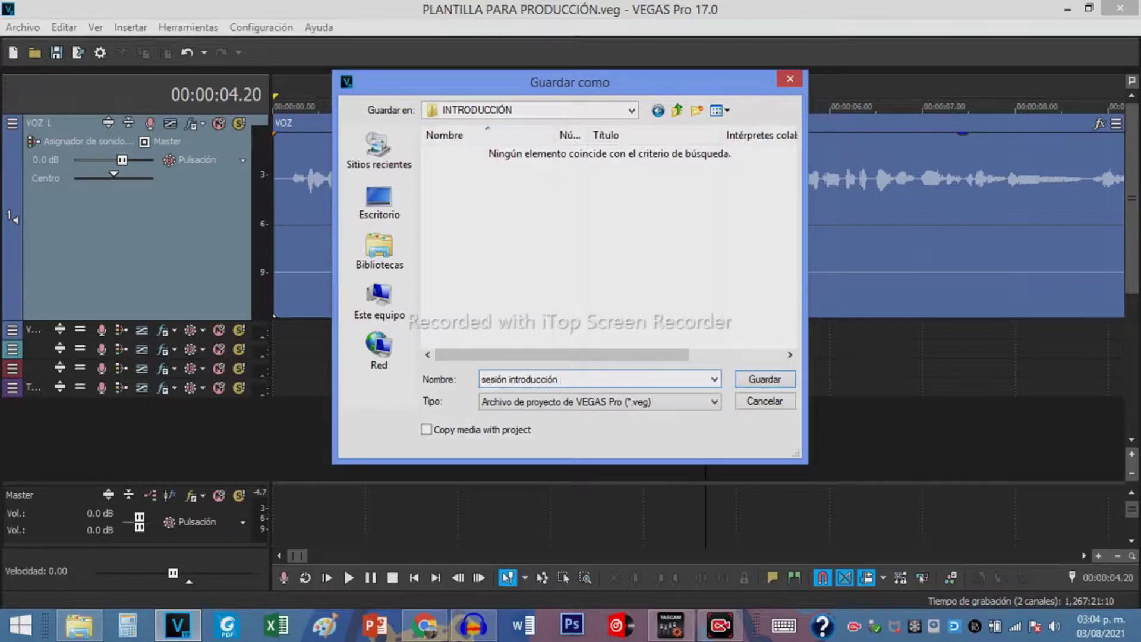
pyautogui.write('es')
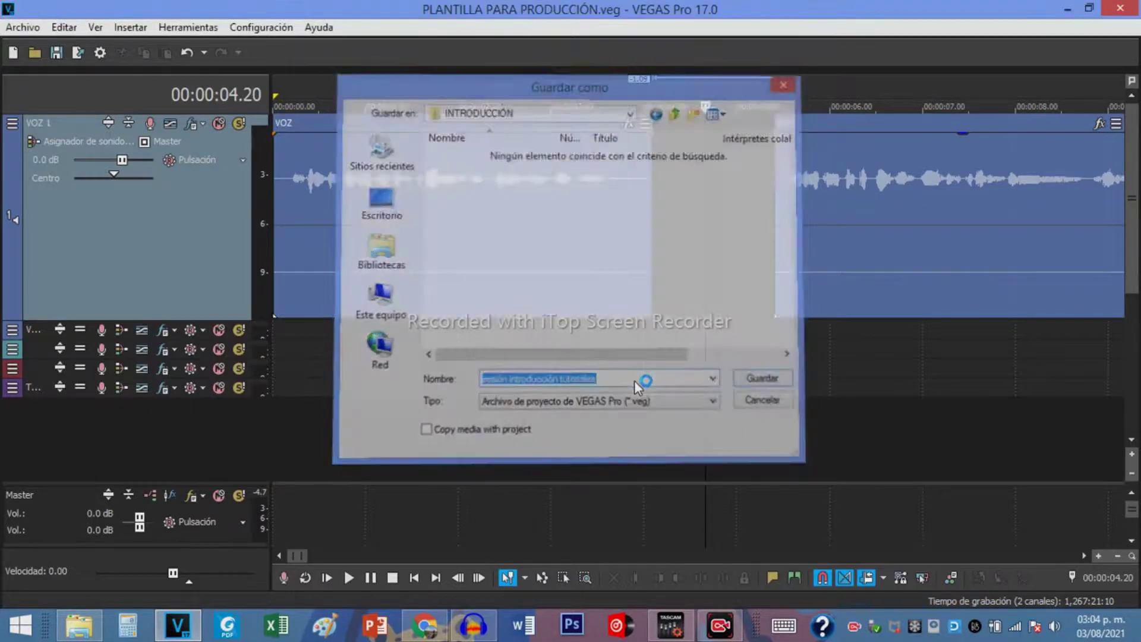
pyautogui.press('Return')
# Move the second VOZ clip back against the first with a slight overlap to close the gap, and make the track slightly taller
pyautogui.click(502, 242)
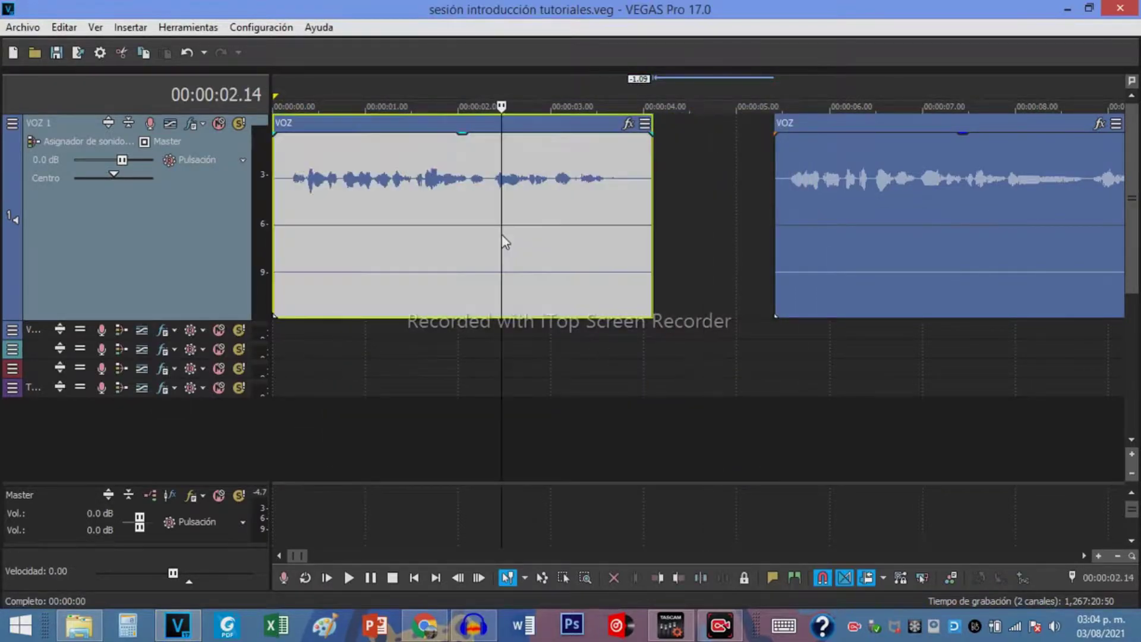
pyautogui.press('space')
pyautogui.press('space')
pyautogui.moveTo(831, 203); pyautogui.dragTo(709, 201)
pyautogui.press('space')
pyautogui.scroll(-3, 716, 211)
pyautogui.scroll(2, 641, 191)
pyautogui.scroll(-2, 641, 192)
pyautogui.moveTo(229, 317); pyautogui.dragTo(229, 331)
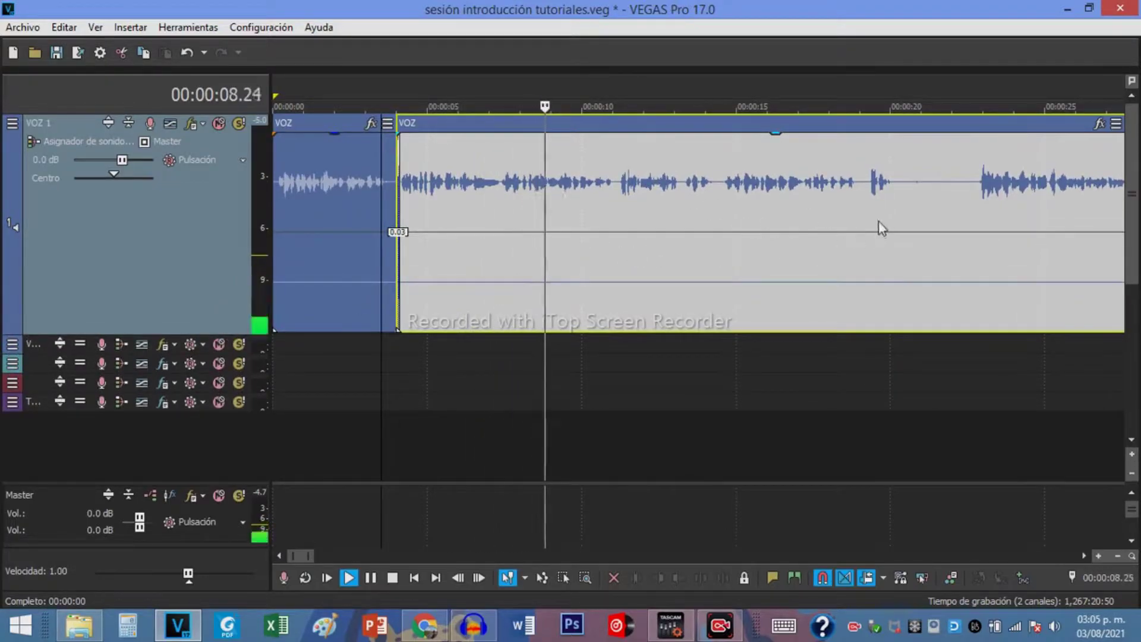
# Split the second VOZ clip around the pause that begins at about 20 seconds and delete that pause
pyautogui.scroll(-2, 602, 215)
pyautogui.scroll(1, 471, 189)
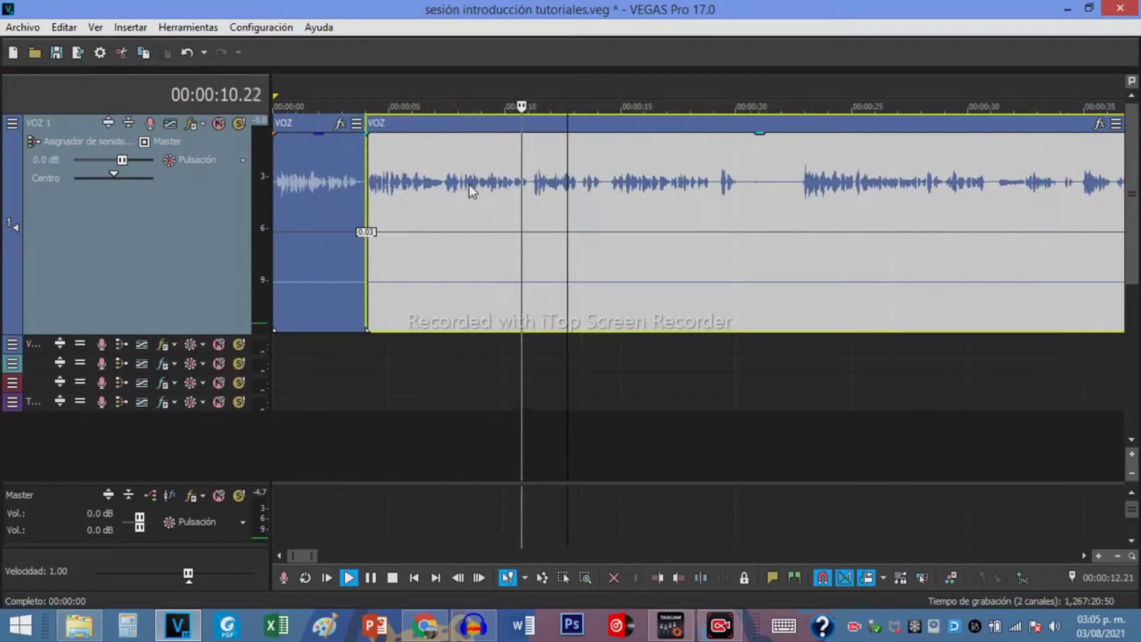
pyautogui.click(743, 180)
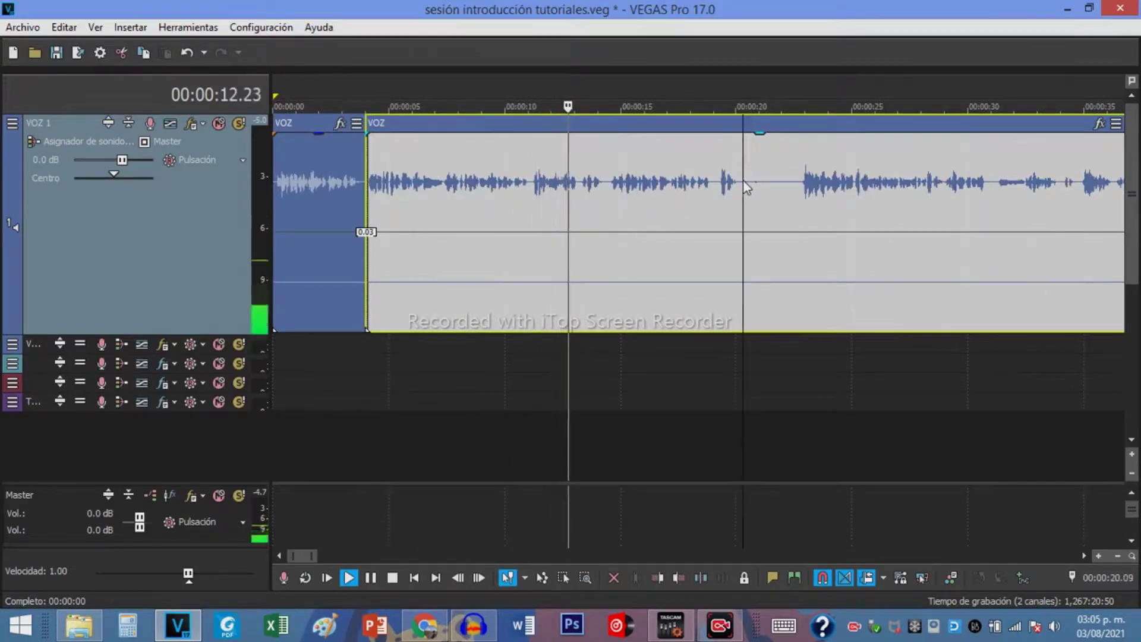
pyautogui.scroll(4, 743, 180)
pyautogui.press('s')
pyautogui.click(914, 194)
pyautogui.press('s')
pyautogui.click(806, 199)
pyautogui.press('Delete')
pyautogui.scroll(-4, 761, 234)
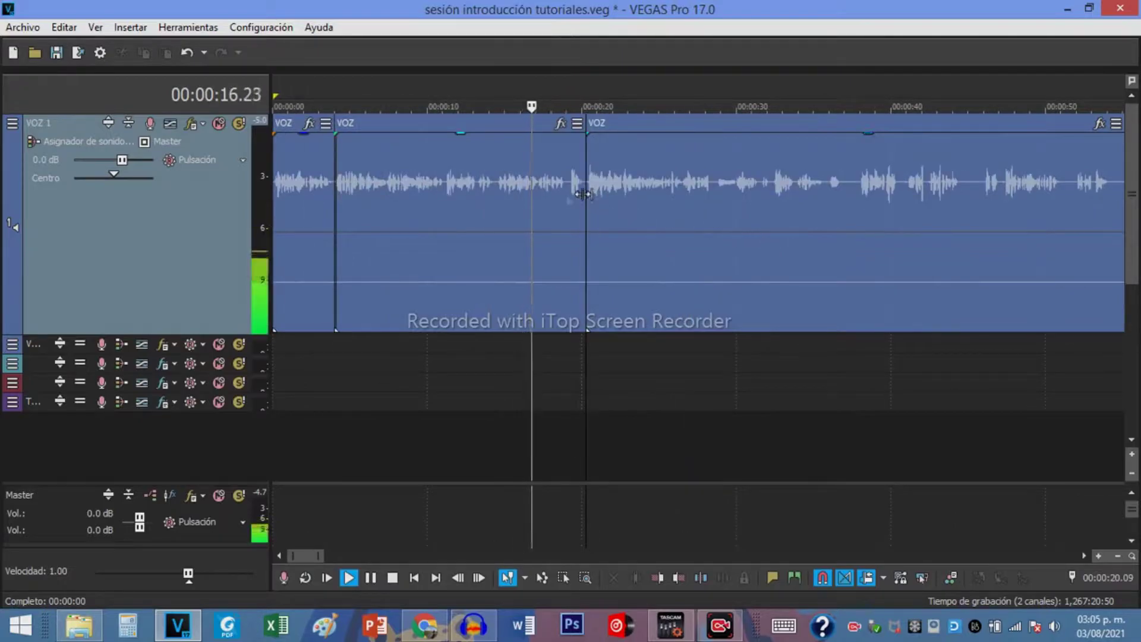
# Examine the joint at about 20 seconds and the waveform after it for further pauses
pyautogui.click(588, 197)
pyautogui.scroll(4, 653, 196)
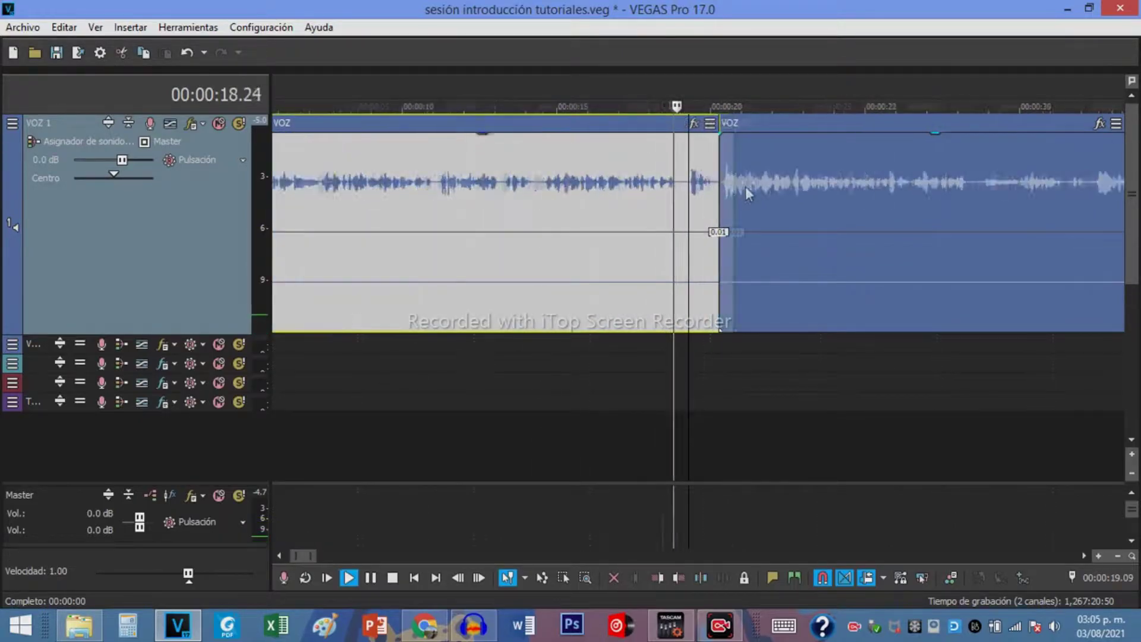
pyautogui.scroll(-8, 520, 178)
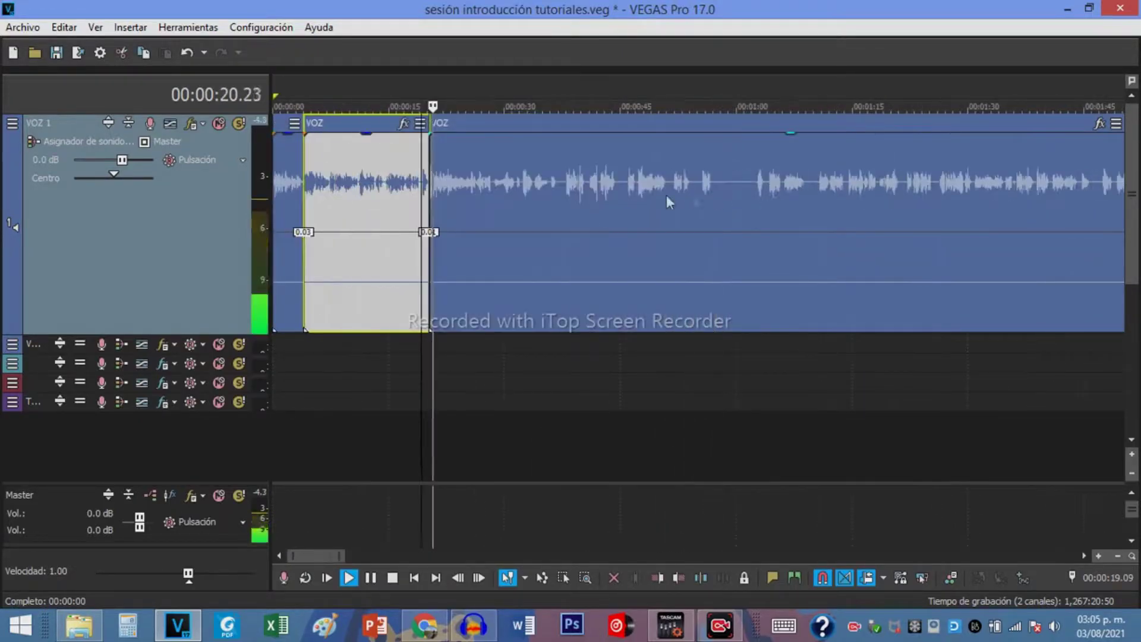
pyautogui.click(520, 179)
pyautogui.scroll(3, 665, 193)
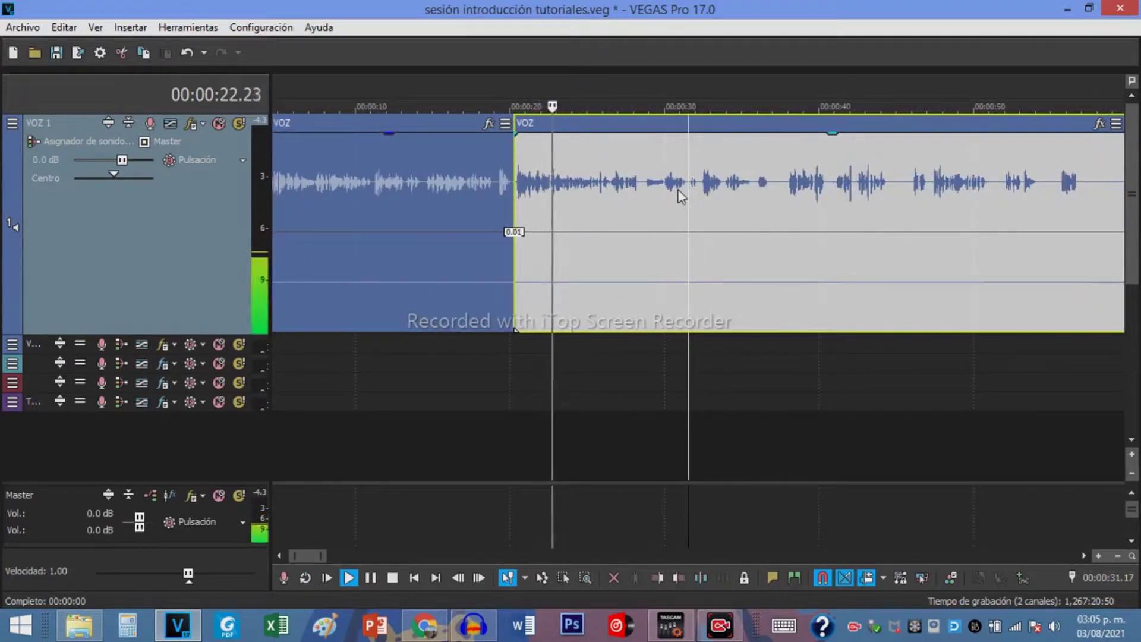
pyautogui.click(654, 184)
pyautogui.scroll(2, 680, 188)
pyautogui.scroll(-4, 660, 201)
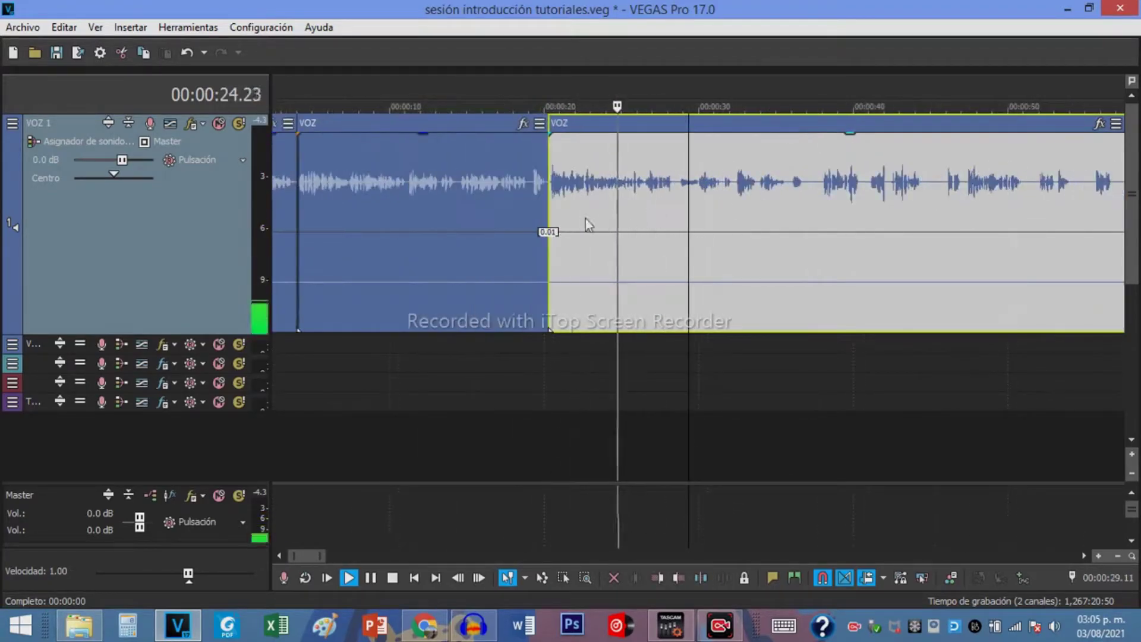
pyautogui.scroll(-3, 546, 215)
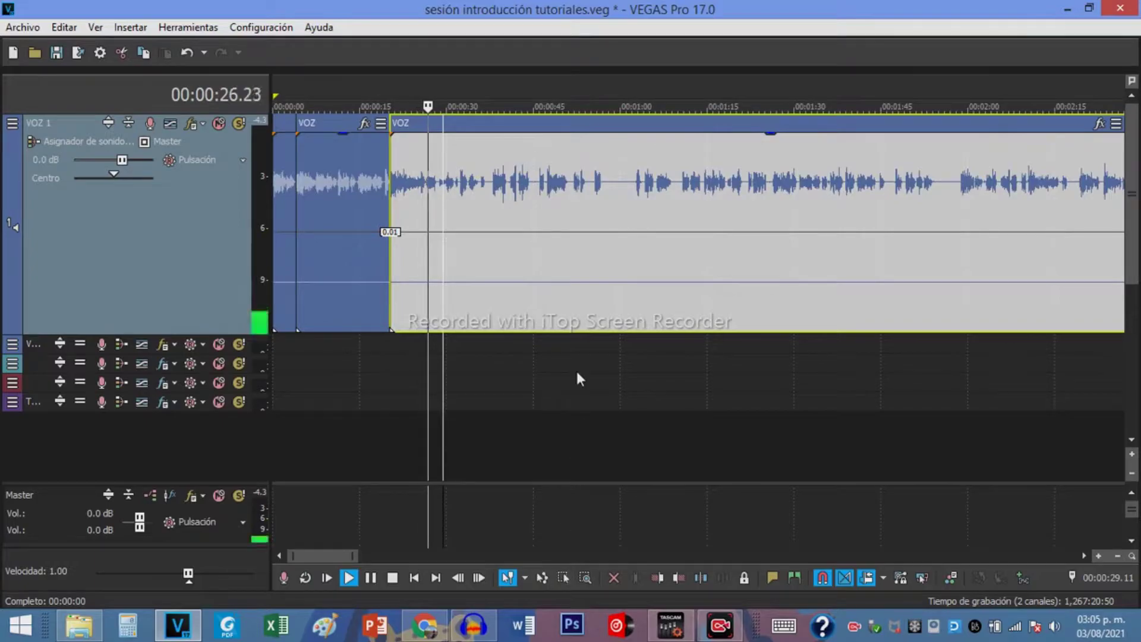
# Select all VOZ clips on the track and normalize their audio
pyautogui.moveTo(567, 401); pyautogui.dragTo(191, 205)
pyautogui.rightClick(503, 199)
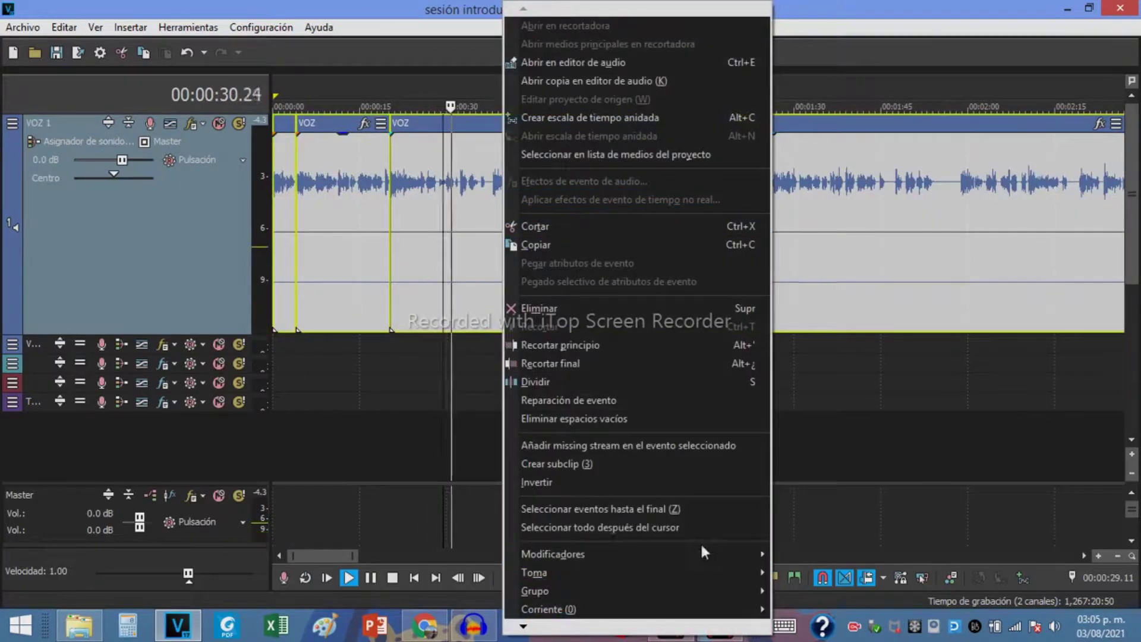
pyautogui.moveTo(759, 556)
pyautogui.click(471, 606)
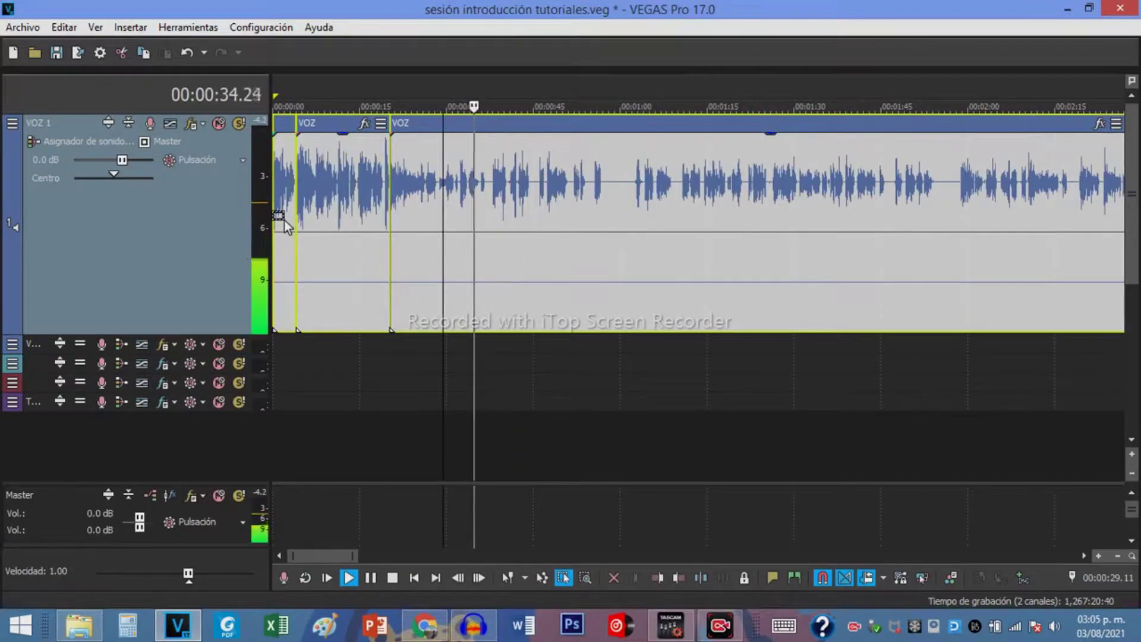
# Lower the gain of the first two VOZ clips, keeping the third clip at full gain
pyautogui.click(508, 577)
pyautogui.moveTo(356, 135); pyautogui.dragTo(358, 171)
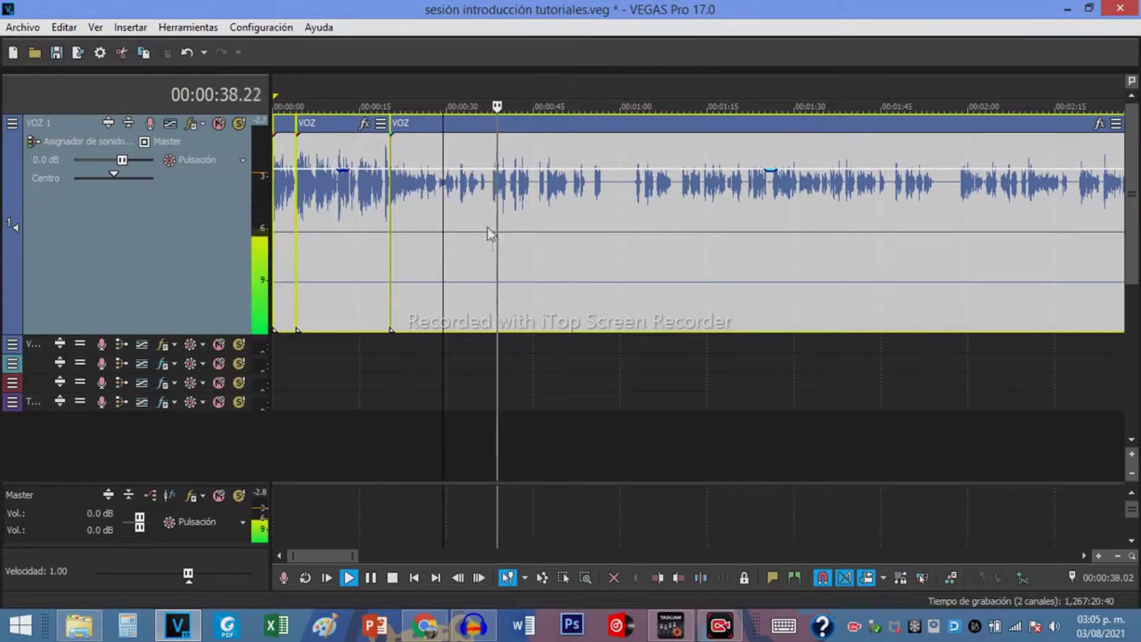
pyautogui.click(389, 231)
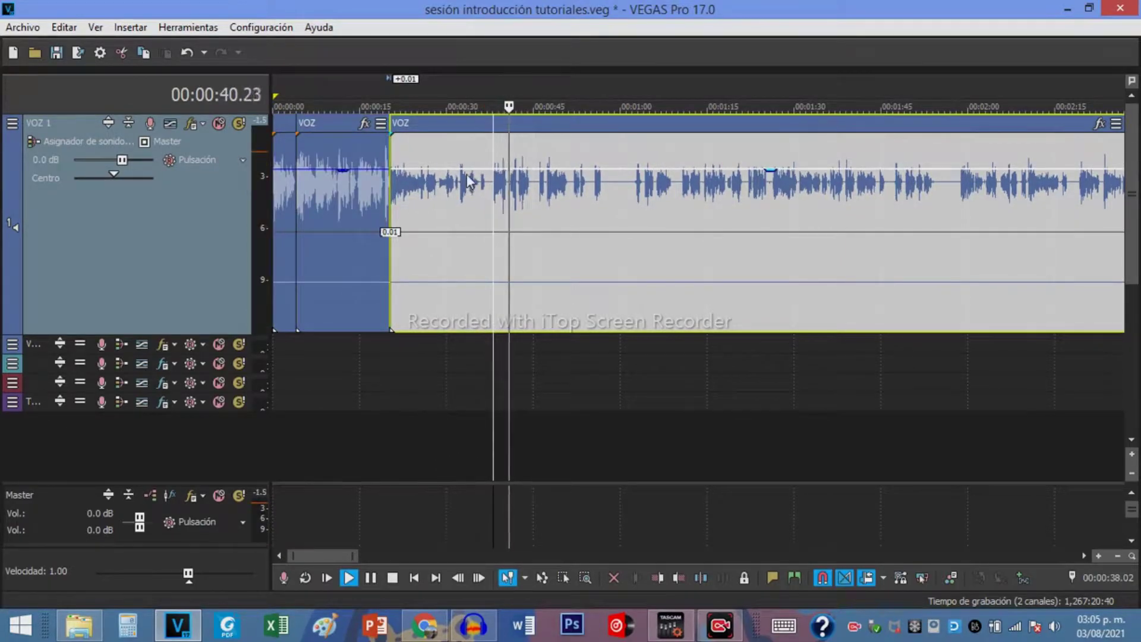
pyautogui.moveTo(468, 169); pyautogui.dragTo(469, 132)
# Split the third VOZ clip at about 36 and 37.7 seconds and delete the short fragment between the cuts
pyautogui.click(480, 190)
pyautogui.press('space')
pyautogui.scroll(5, 615, 194)
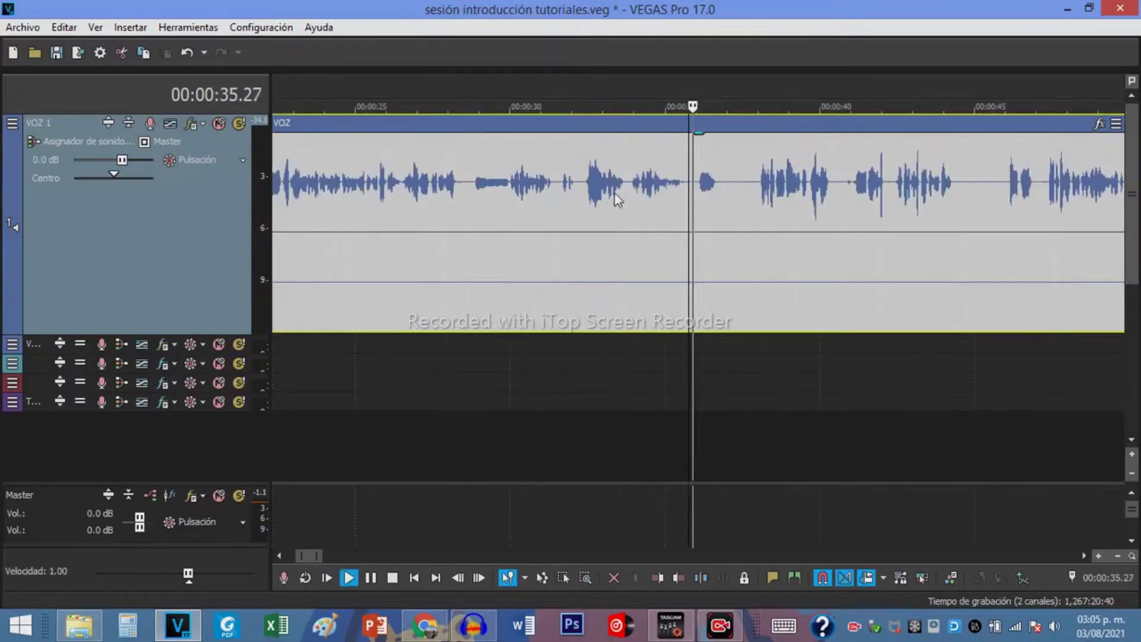
pyautogui.scroll(-2, 672, 196)
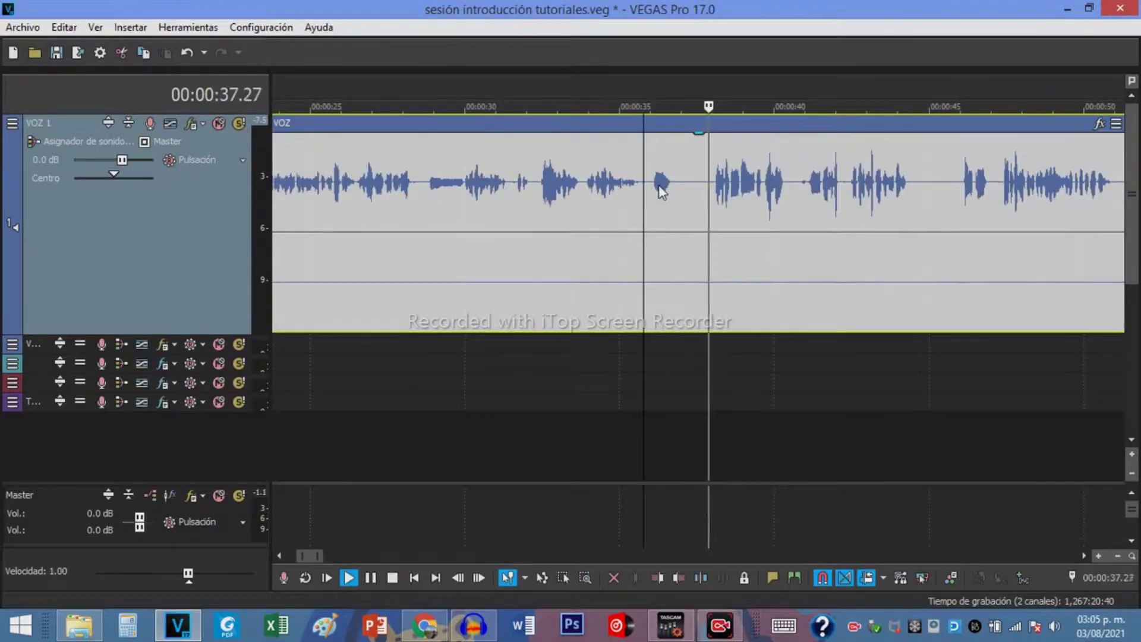
pyautogui.click(649, 185)
pyautogui.press('s')
pyautogui.click(702, 186)
pyautogui.press('s')
pyautogui.click(686, 180)
pyautogui.press('Delete')
pyautogui.scroll(-2, 658, 191)
pyautogui.scroll(2, 701, 189)
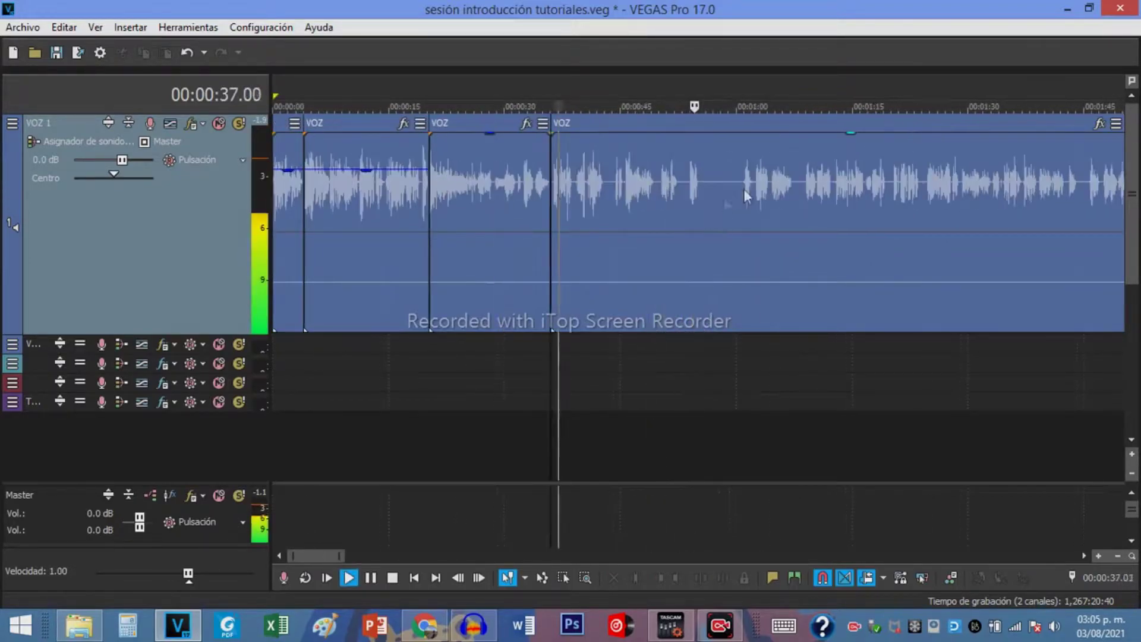
# Split the last VOZ clip at about 38.7 and 40.7 seconds and delete the section between the cuts
pyautogui.click(580, 177)
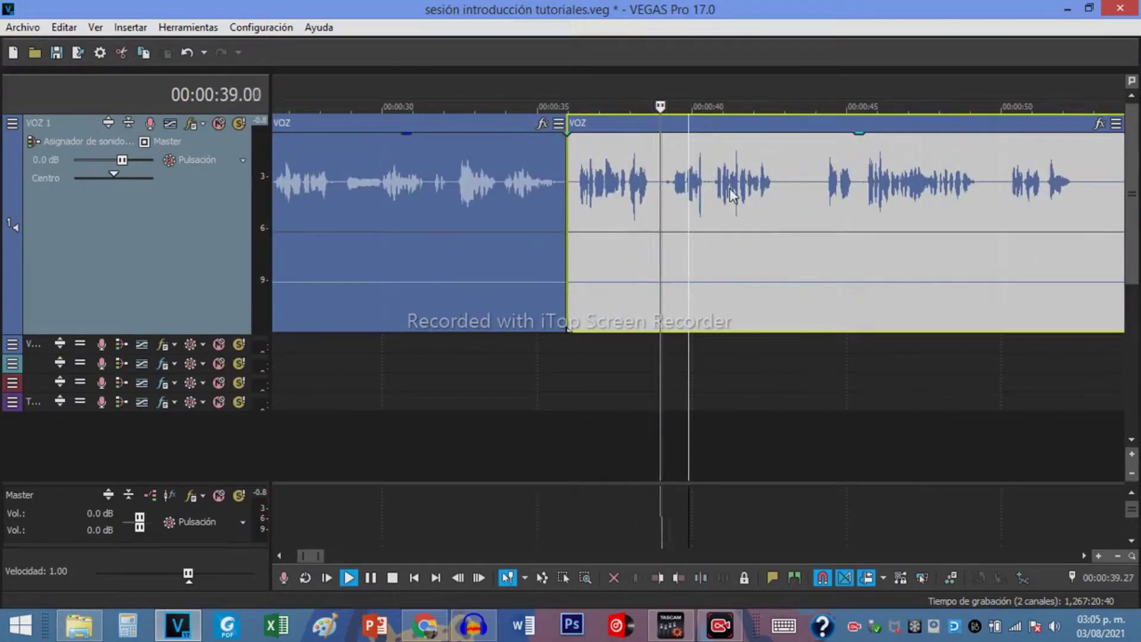
pyautogui.scroll(1, 728, 196)
pyautogui.scroll(1, 722, 184)
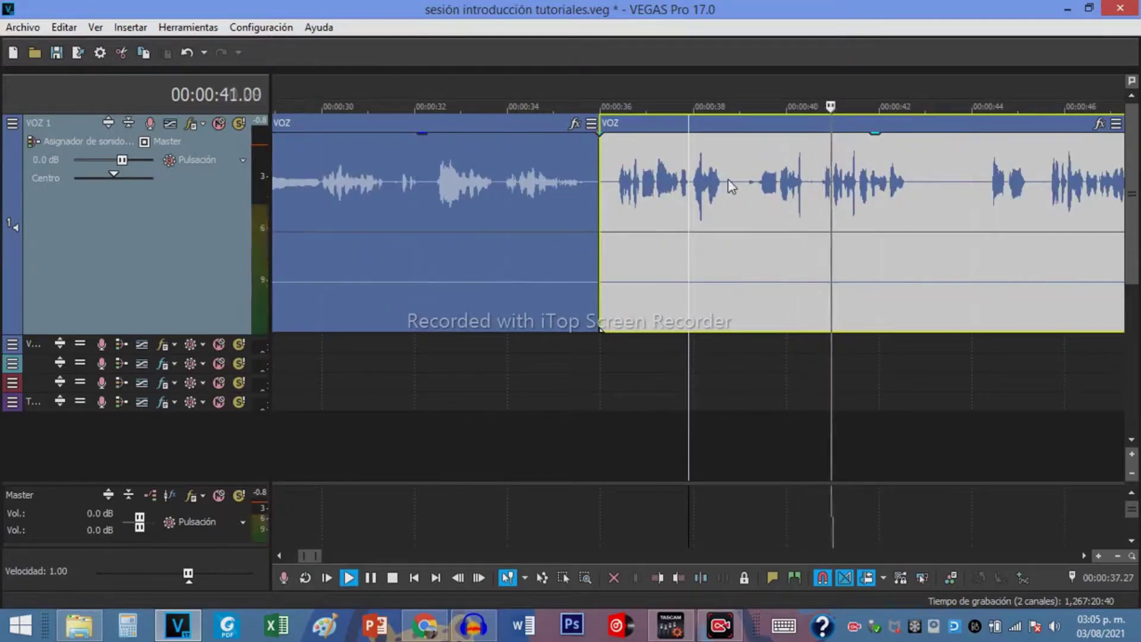
pyautogui.click(727, 182)
pyautogui.press('s')
pyautogui.click(817, 182)
pyautogui.press('s')
pyautogui.click(805, 180)
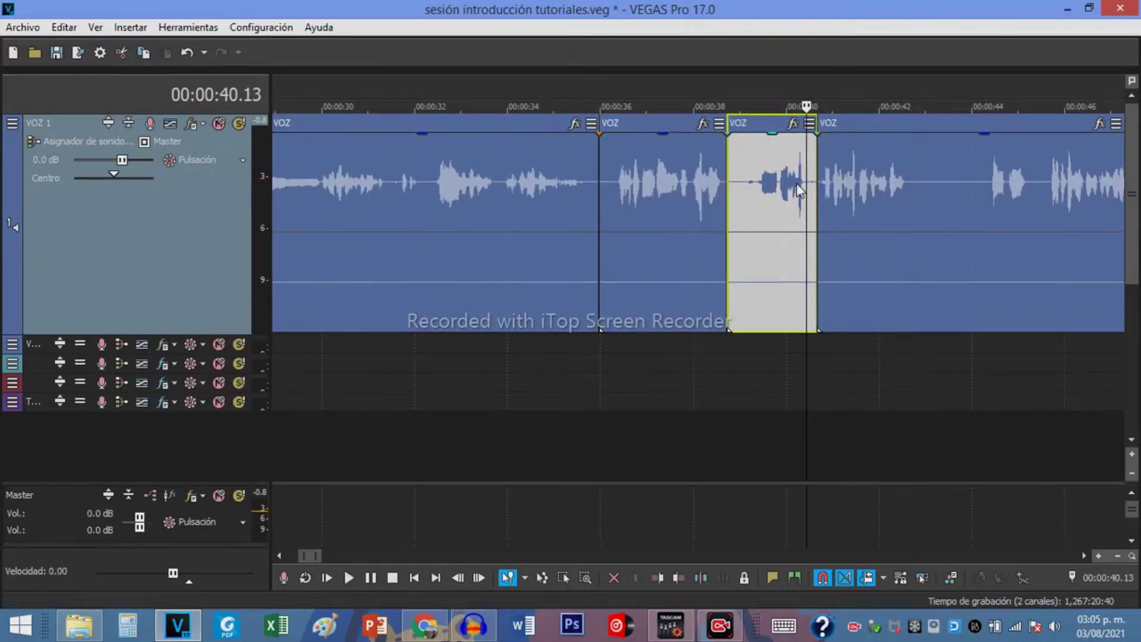
pyautogui.press('Delete')
# Cut out the silent pause between about 40.9 and 42.3 seconds and play the joint
pyautogui.click(829, 185)
pyautogui.press('s')
pyautogui.click(892, 181)
pyautogui.press('s')
pyautogui.click(869, 181)
pyautogui.press('space')
pyautogui.press('Delete')
pyautogui.press('space')
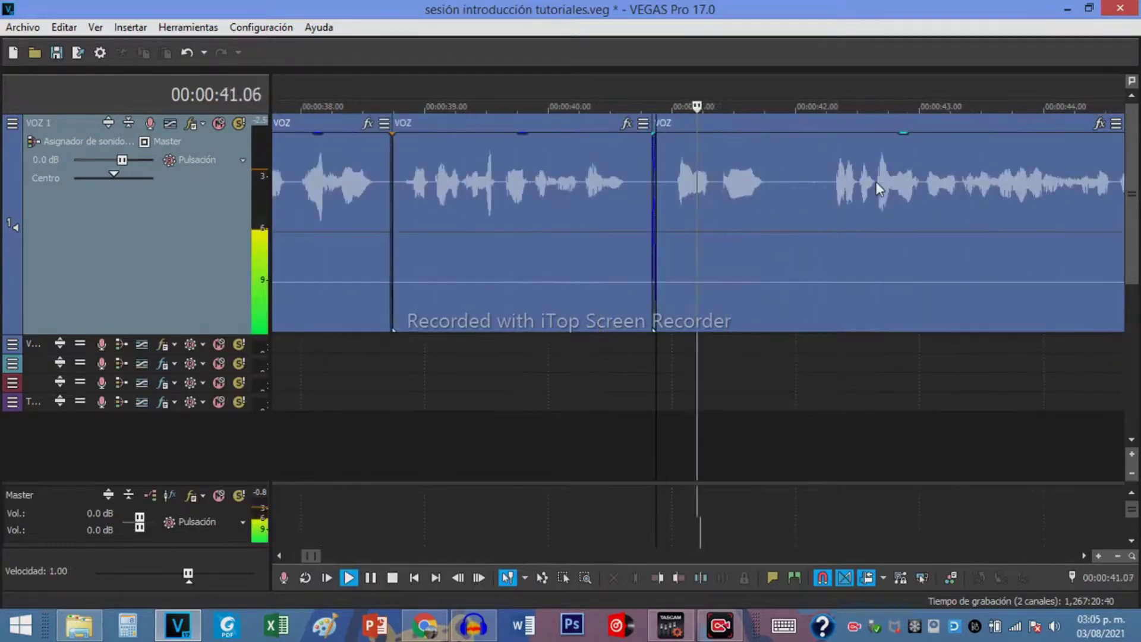
# Split the last VOZ clip just before its long phrase, delete the short fragment at its start, and play the result
pyautogui.click(716, 178)
pyautogui.press('s')
pyautogui.click(696, 177)
pyautogui.press('space')
pyautogui.press('Delete')
pyautogui.press('space')
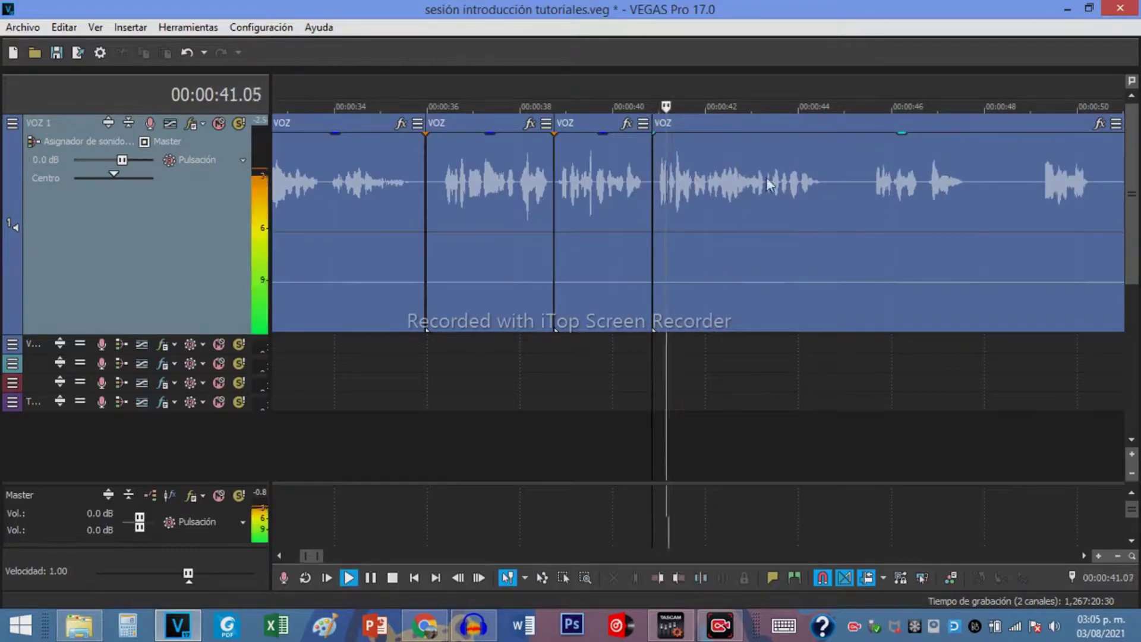
# Split the last VOZ clip at about 44.6 and 45.5 seconds and delete the silent section between the cuts
pyautogui.click(826, 174)
pyautogui.scroll(4, 722, 194)
pyautogui.click(694, 184)
pyautogui.press('s')
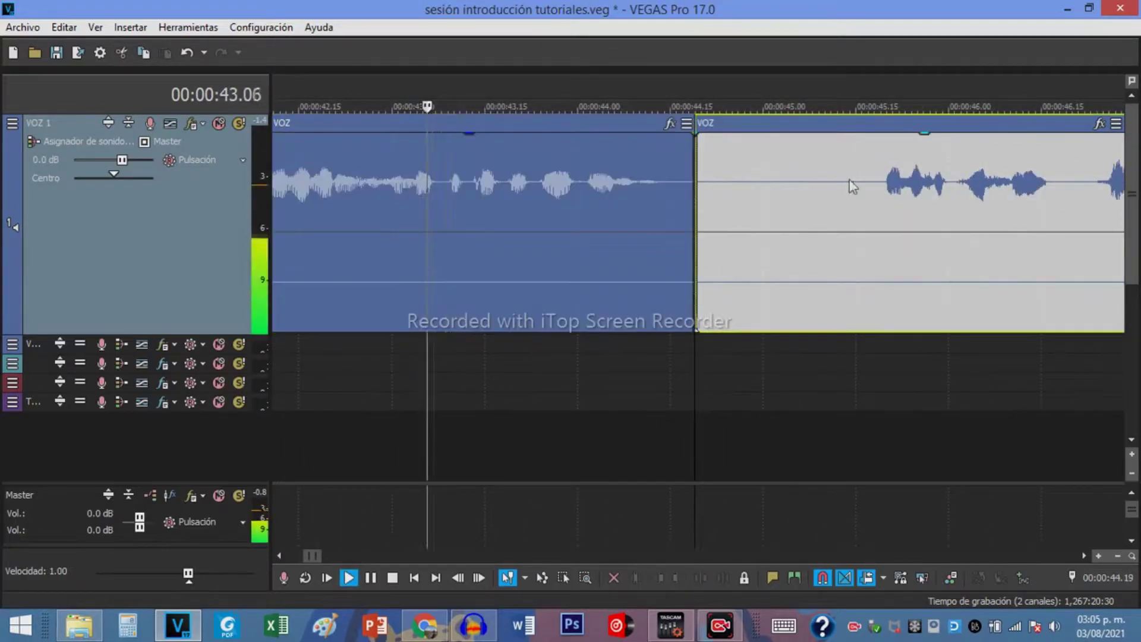
pyautogui.click(855, 176)
pyautogui.press('s')
pyautogui.click(783, 187)
pyautogui.press('Delete')
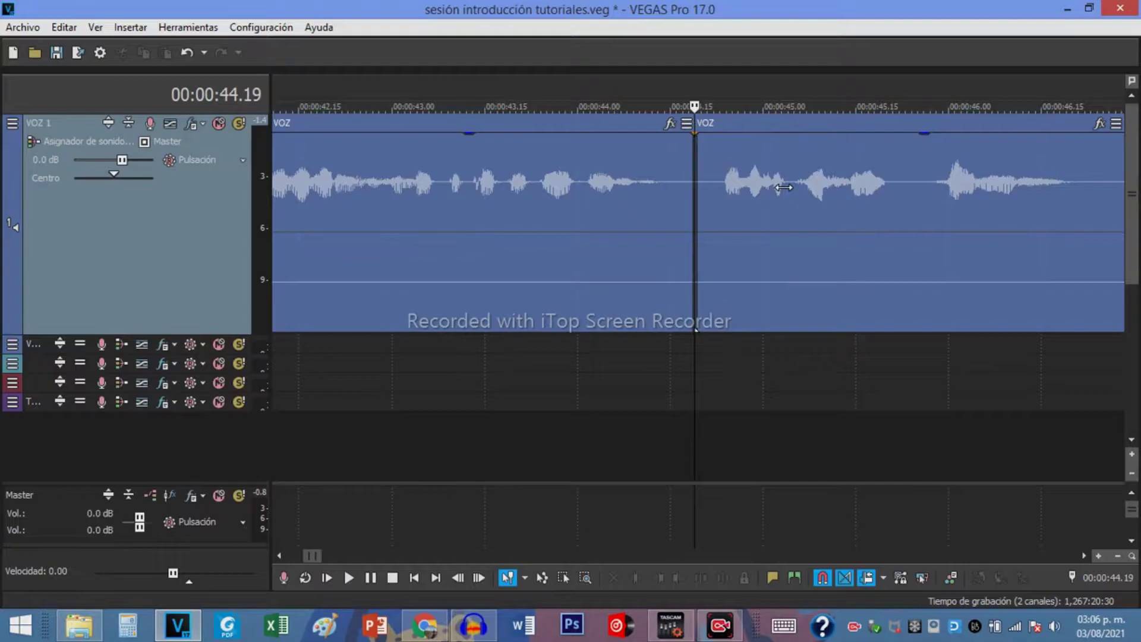
# Play the new joint and the following phrases near 46, 48 and 56 seconds to judge which to keep
pyautogui.scroll(-2, 784, 183)
pyautogui.scroll(-3, 725, 187)
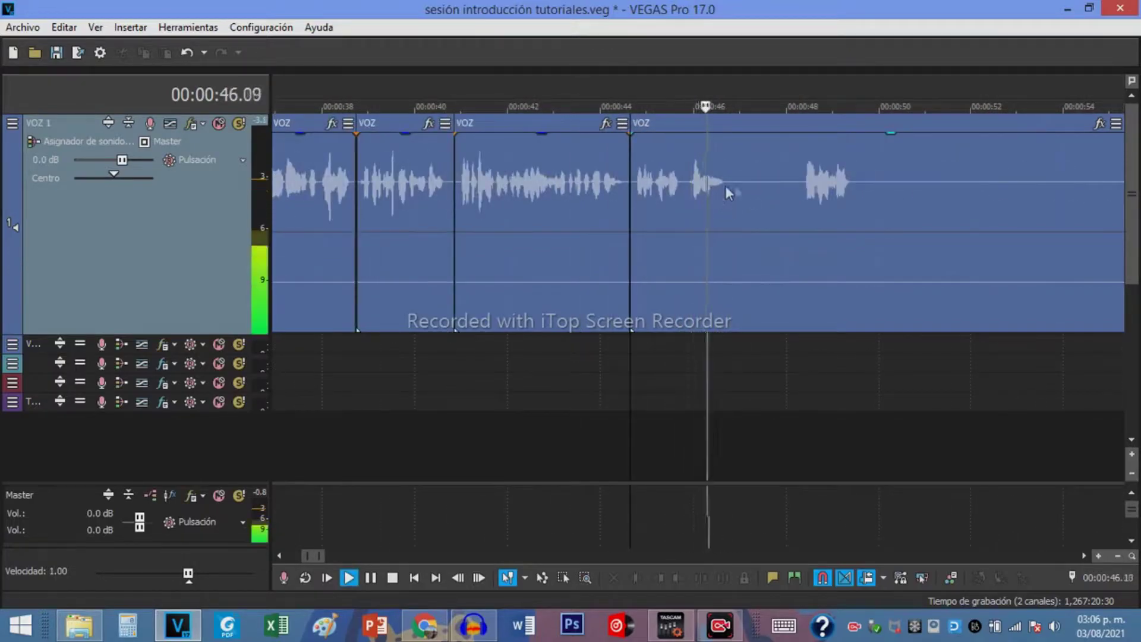
pyautogui.click(800, 177)
pyautogui.scroll(-2, 800, 177)
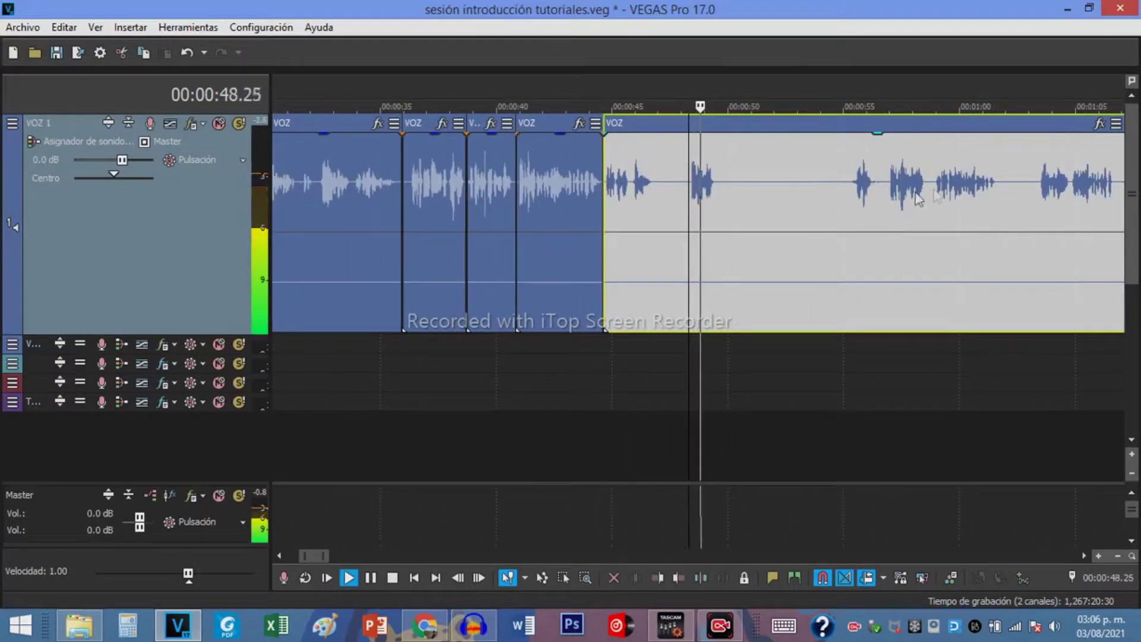
pyautogui.click(854, 177)
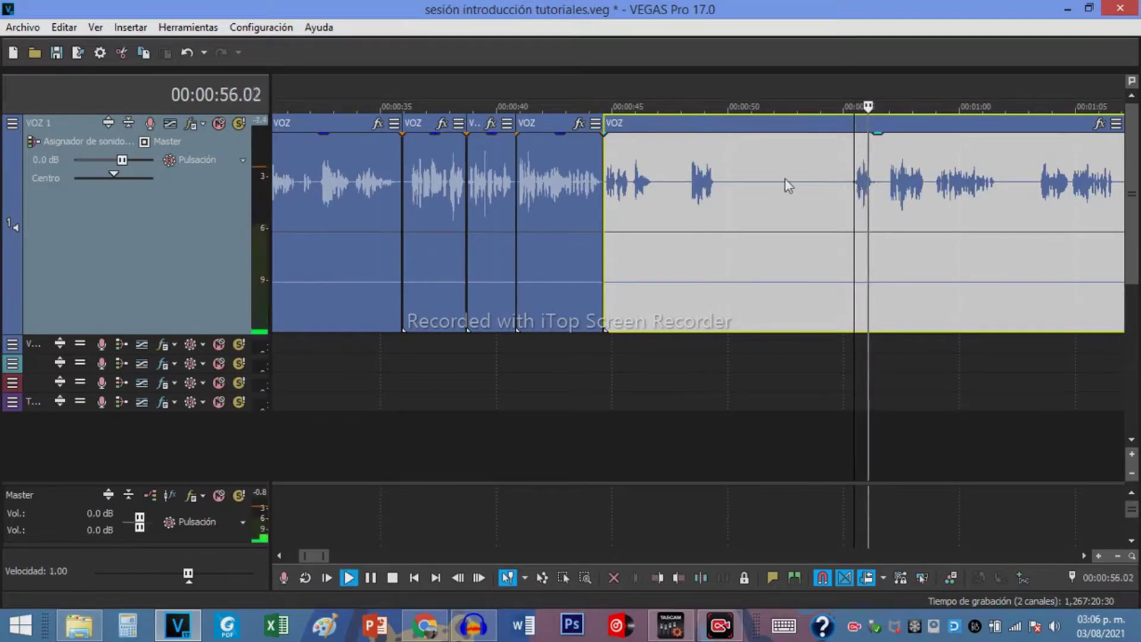
pyautogui.click(638, 183)
pyautogui.scroll(2, 644, 182)
pyautogui.press('space')
# Split the last VOZ clip at about 46.8 and 48.4 seconds and delete the pause between the cuts
pyautogui.click(734, 181)
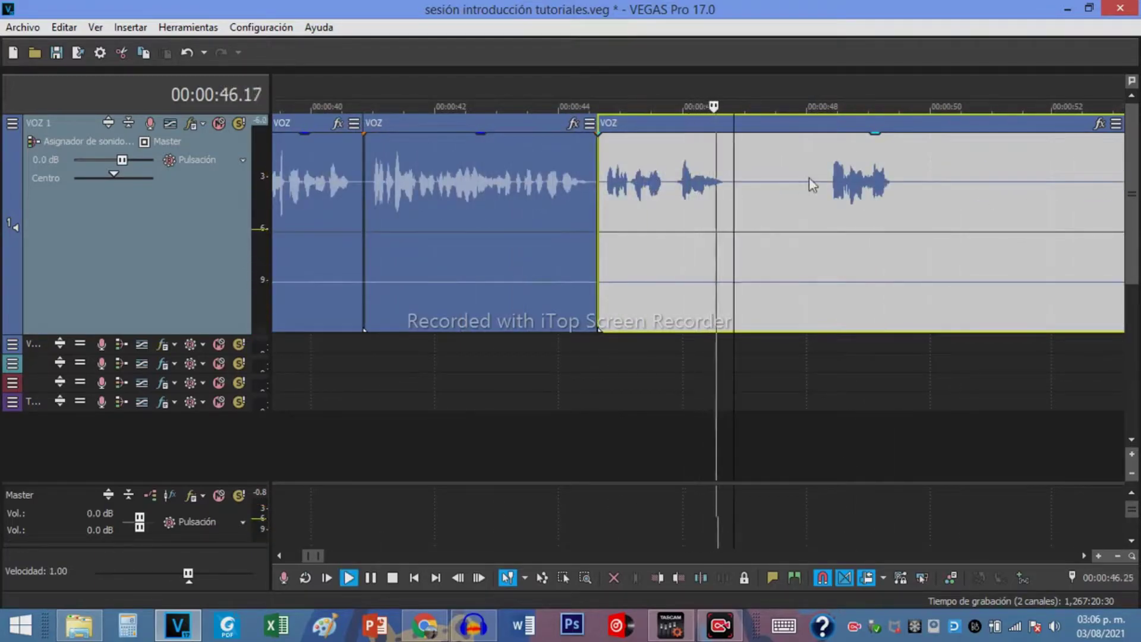
pyautogui.press('space')
pyautogui.press('s')
pyautogui.click(829, 180)
pyautogui.press('s')
pyautogui.click(804, 178)
pyautogui.click(804, 179)
pyautogui.press('Delete')
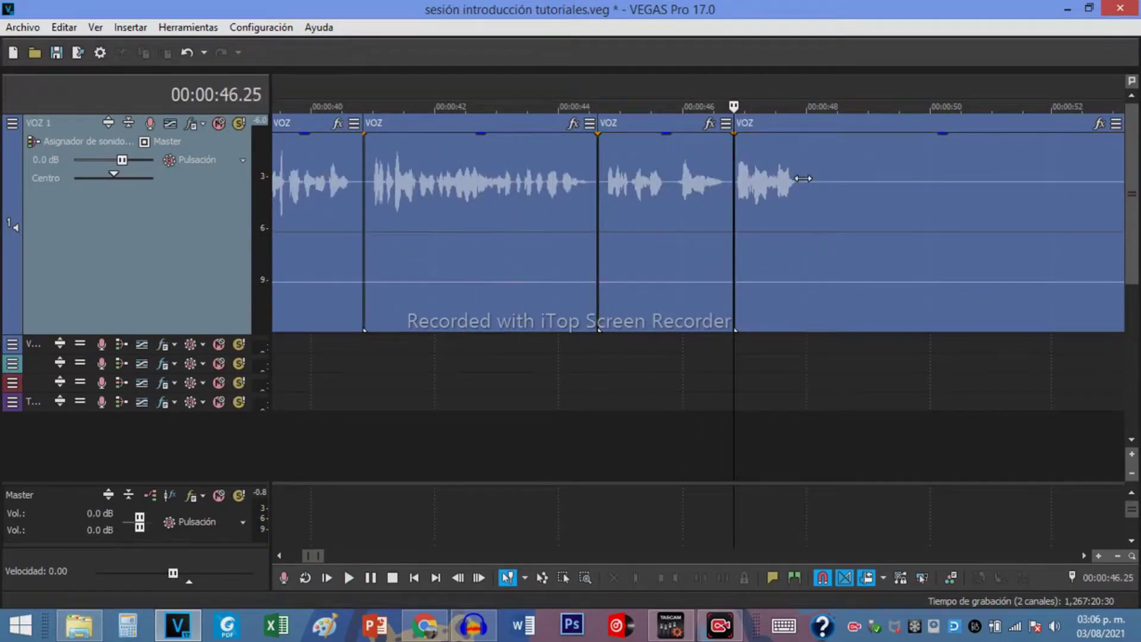
# Split the last VOZ clip at about 48.3 and 53.5 seconds and delete the silent section between the cuts
pyautogui.press('space')
pyautogui.click(778, 178)
pyautogui.press('s')
pyautogui.scroll(-2, 831, 183)
pyautogui.press('space')
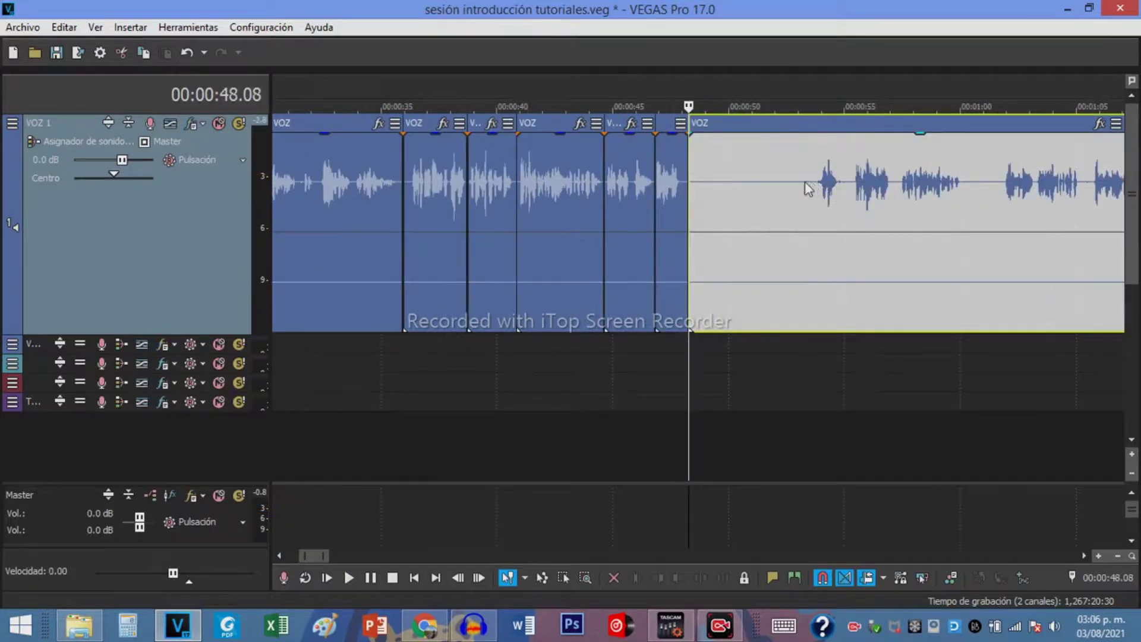
pyautogui.click(810, 188)
pyautogui.press('s')
pyautogui.click(765, 188)
pyautogui.press('Delete')
pyautogui.press('Delete')
# Split the last VOZ clip at about 50 seconds and delete the three short clips from 44.6 seconds up to that cut
pyautogui.scroll(3, 778, 197)
pyautogui.press('space')
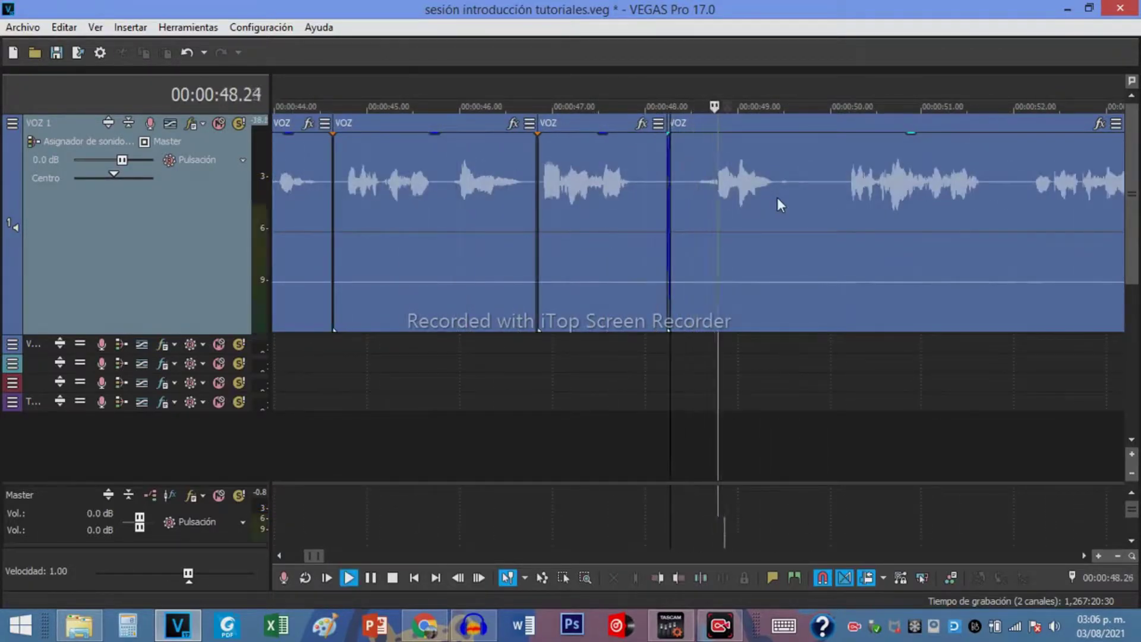
pyautogui.click(712, 175)
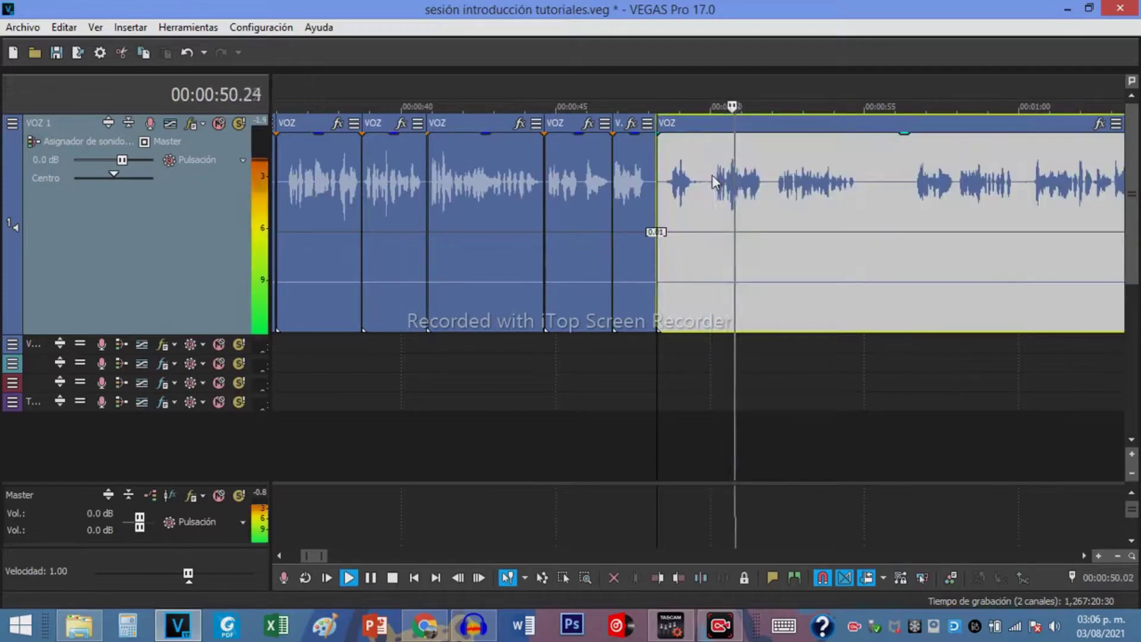
pyautogui.press('s')
pyautogui.click(679, 183)
pyautogui.keyDown('ctrl'); pyautogui.click(632, 193); pyautogui.keyUp('ctrl')
pyautogui.keyDown('ctrl'); pyautogui.click(569, 188); pyautogui.keyUp('ctrl')
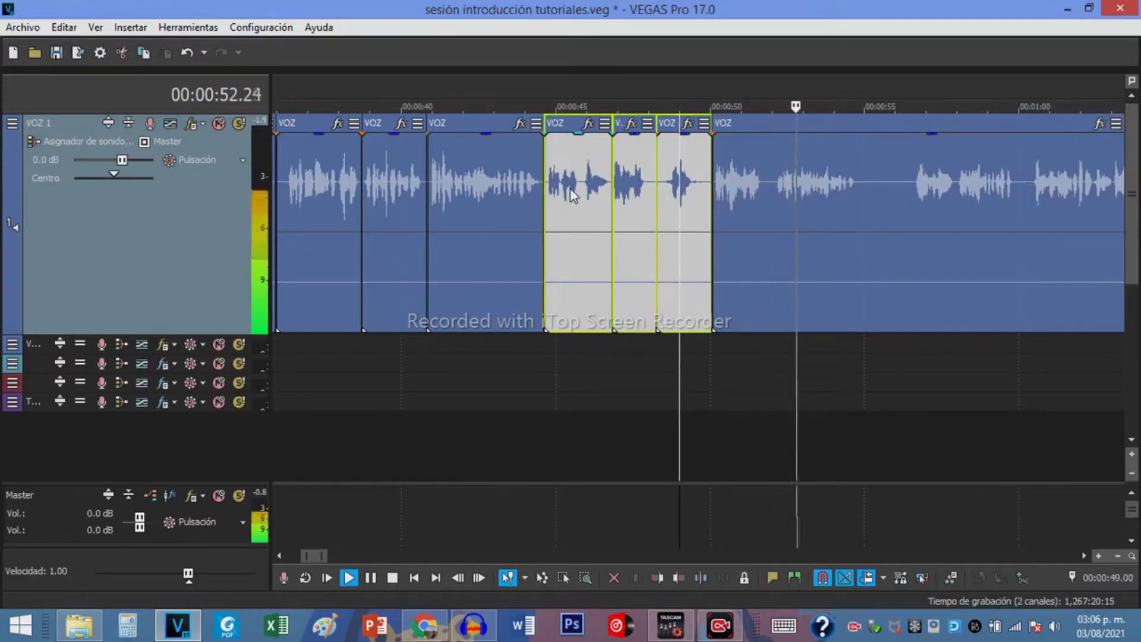
pyautogui.press('space')
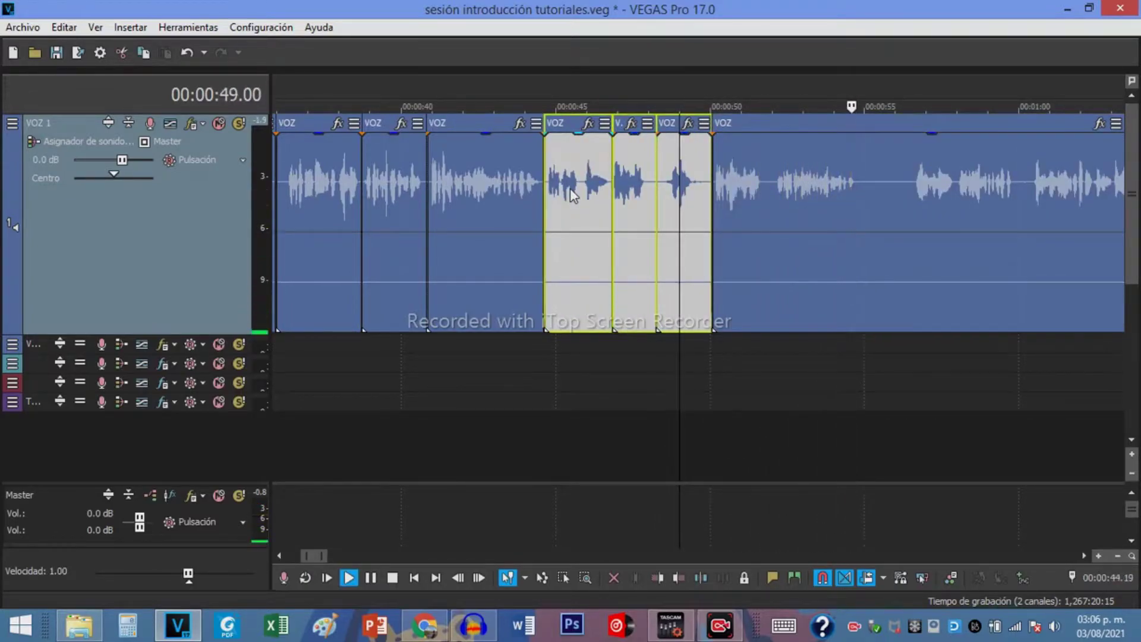
pyautogui.press('Delete')
# Cut out the silent pause between about 49.6 and 51.1 seconds in the last VOZ clip
pyautogui.scroll(2, 661, 186)
pyautogui.scroll(-2, 793, 208)
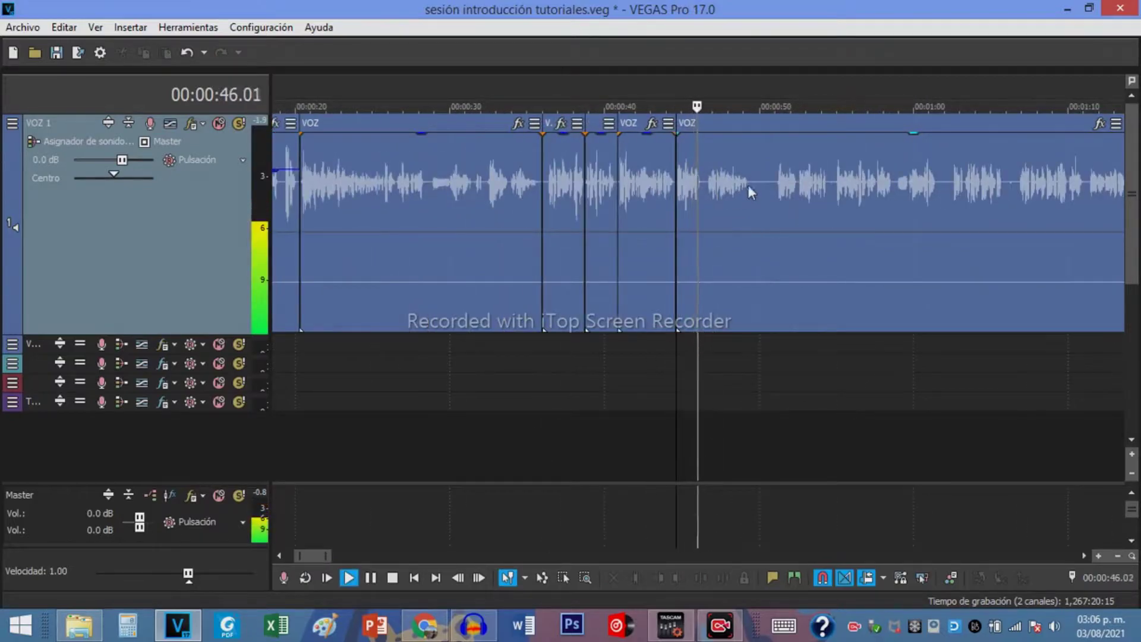
pyautogui.click(752, 181)
pyautogui.scroll(2, 754, 179)
pyautogui.press('s')
pyautogui.click(757, 184)
pyautogui.press('s')
pyautogui.click(736, 184)
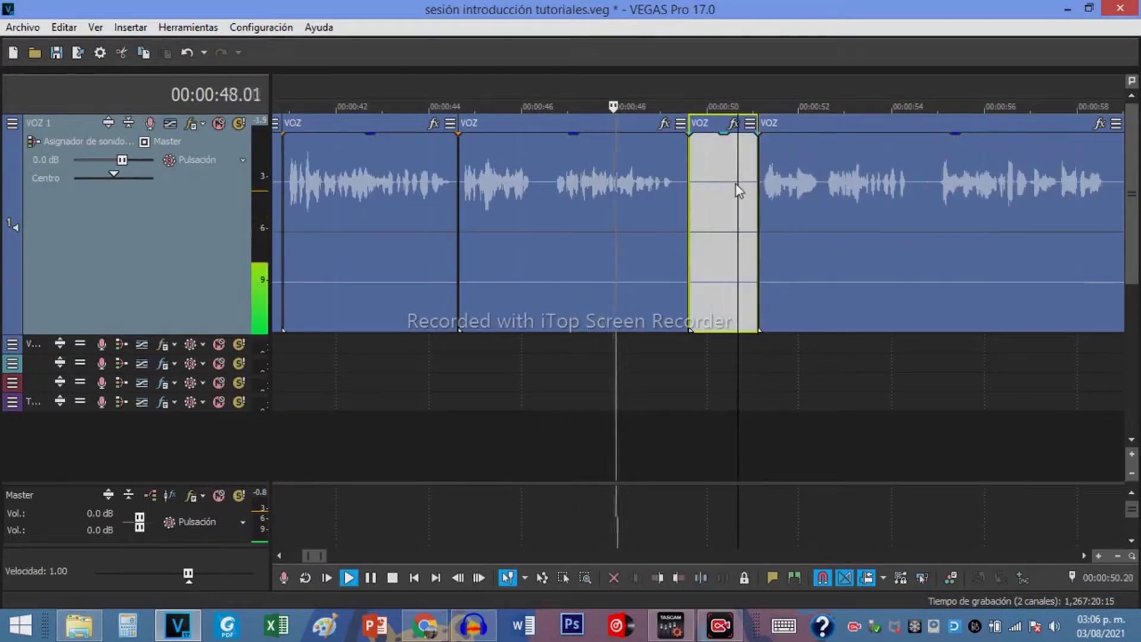
pyautogui.press('Delete')
pyautogui.scroll(-2, 731, 211)
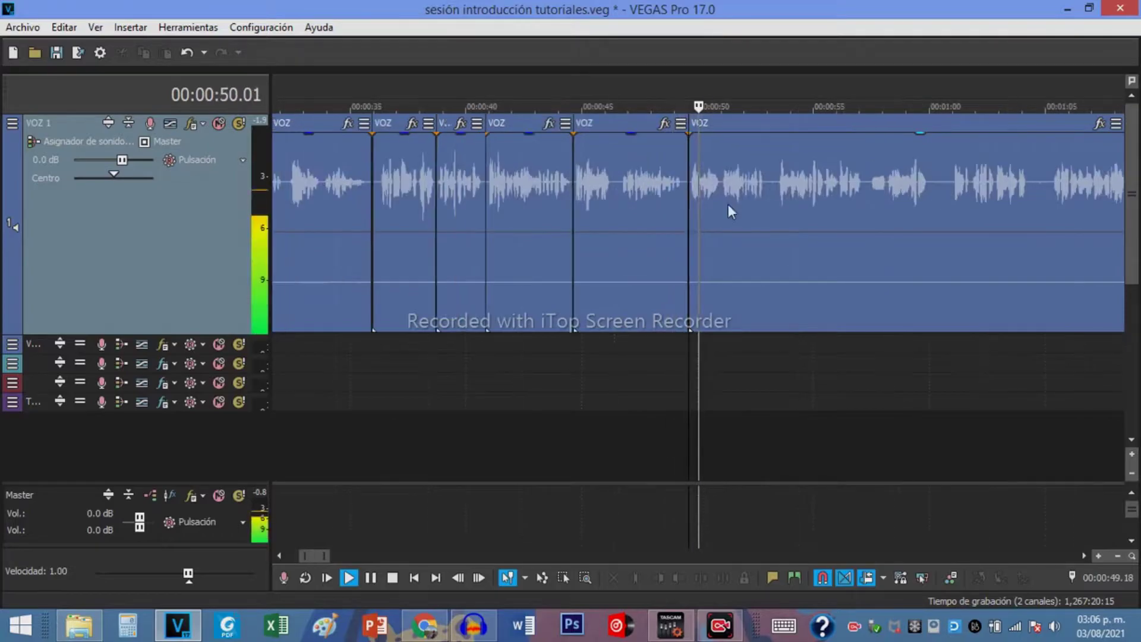
# Split the last VOZ clip at the pause near 53 seconds and shift the new part earlier into a short crossfade with the preceding clip
pyautogui.scroll(2, 785, 209)
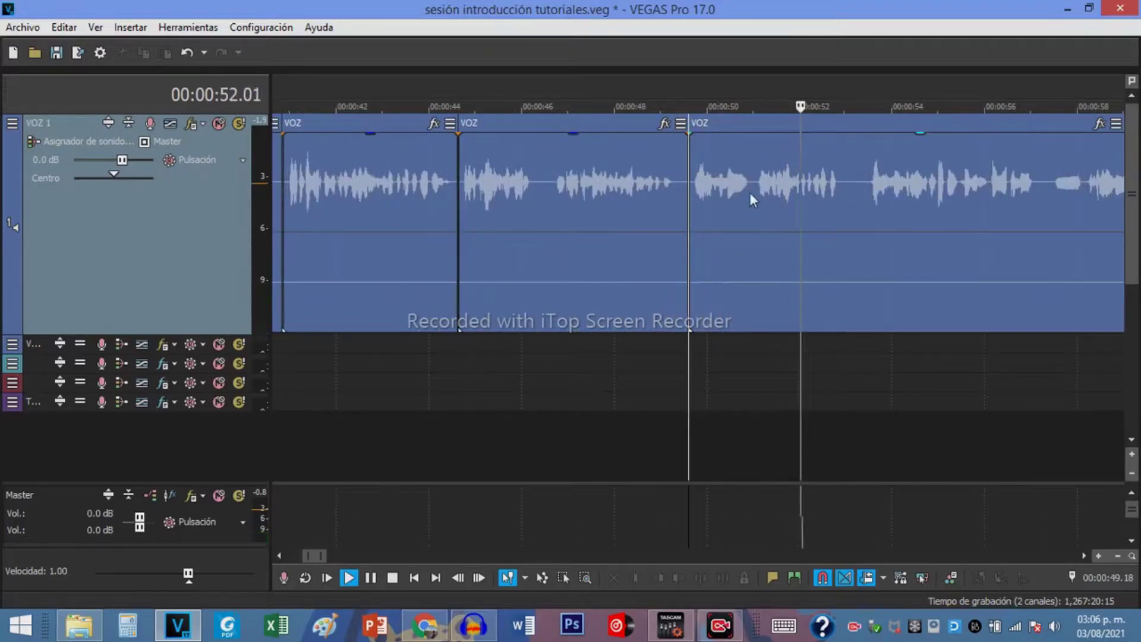
pyautogui.press('space')
pyautogui.click(676, 192)
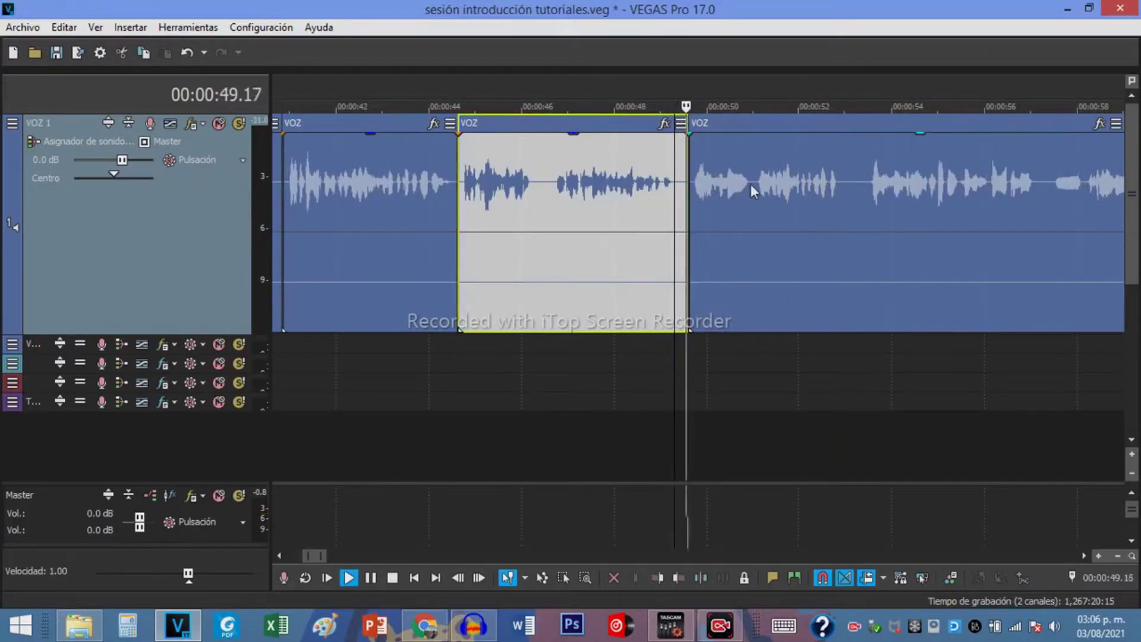
pyautogui.scroll(-2, 761, 182)
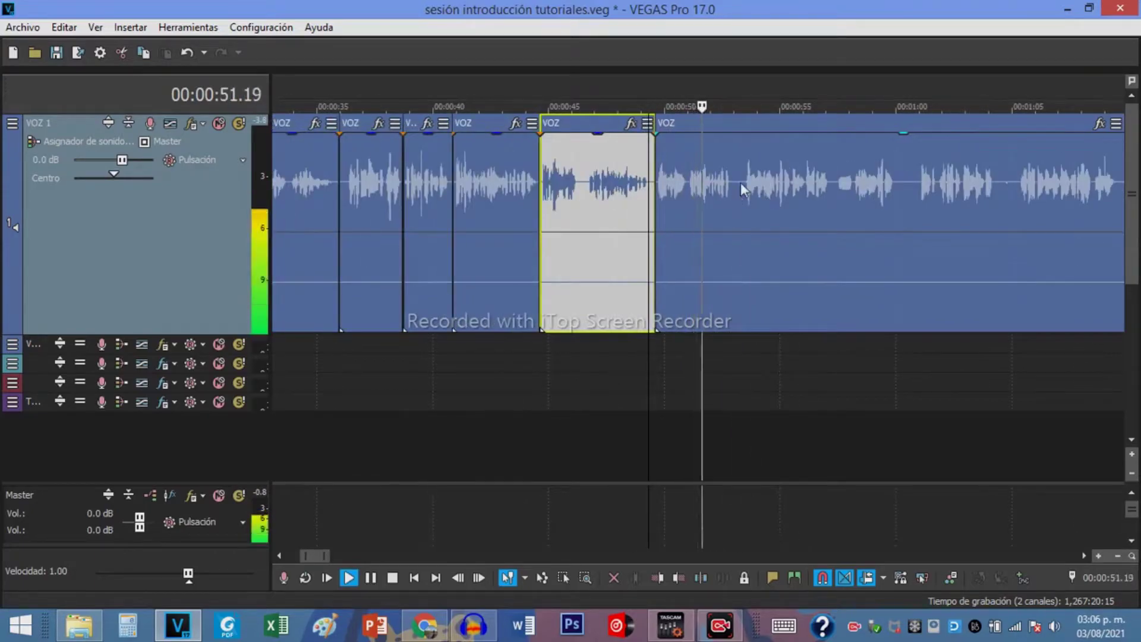
pyautogui.click(741, 183)
pyautogui.scroll(2, 741, 183)
pyautogui.press('s')
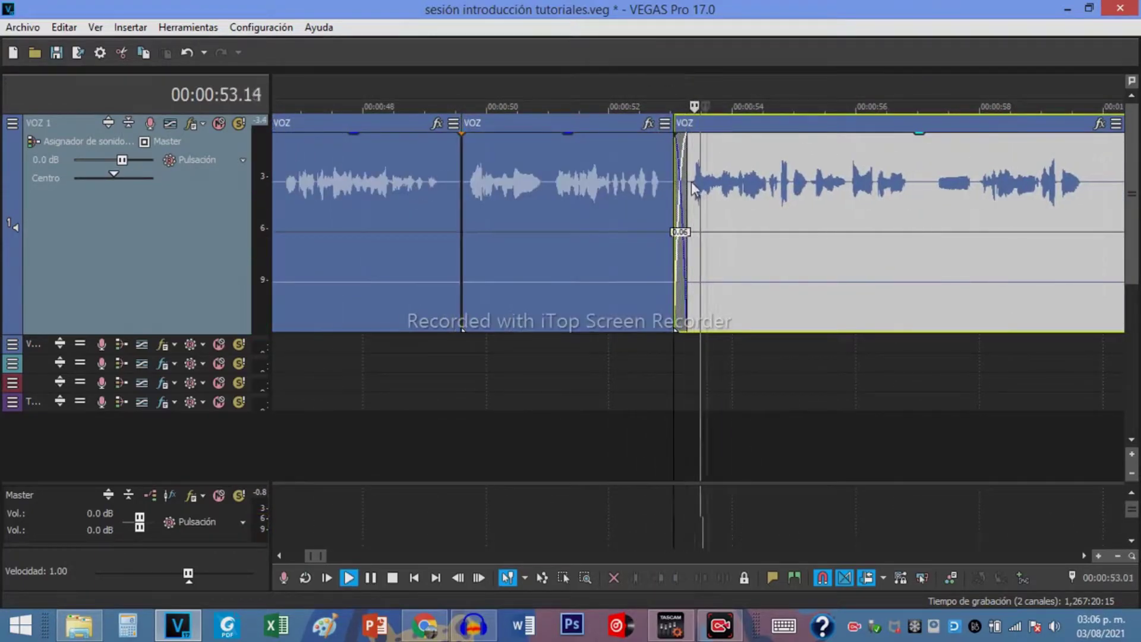
# Split the last VOZ clip at about 57 seconds, in the gap between the two phrases
pyautogui.scroll(-4, 690, 181)
pyautogui.click(750, 183)
pyautogui.scroll(6, 693, 208)
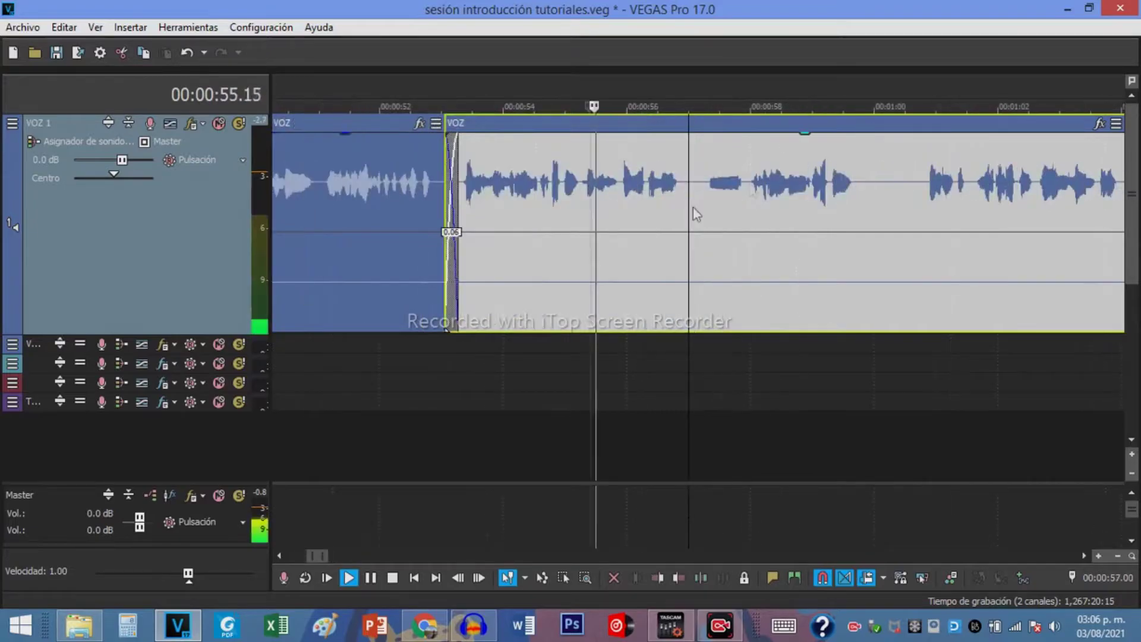
pyautogui.click(695, 181)
pyautogui.press('s')
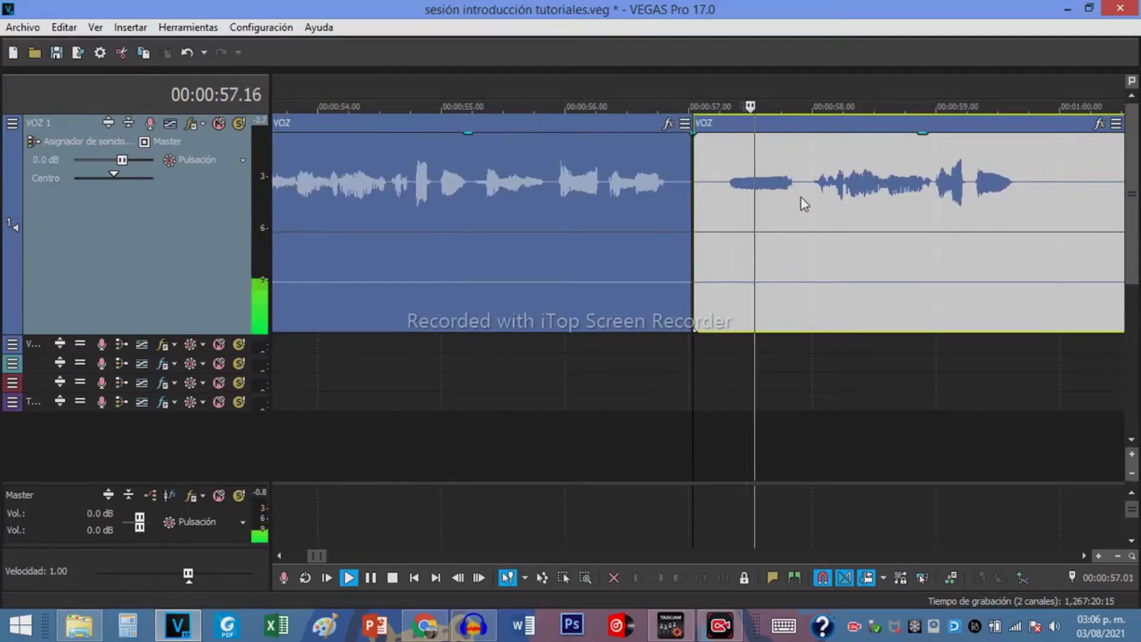
# Split the last VOZ clip at about 59.9 seconds and 1:00.8 and delete the pause between the cuts
pyautogui.scroll(-1, 794, 198)
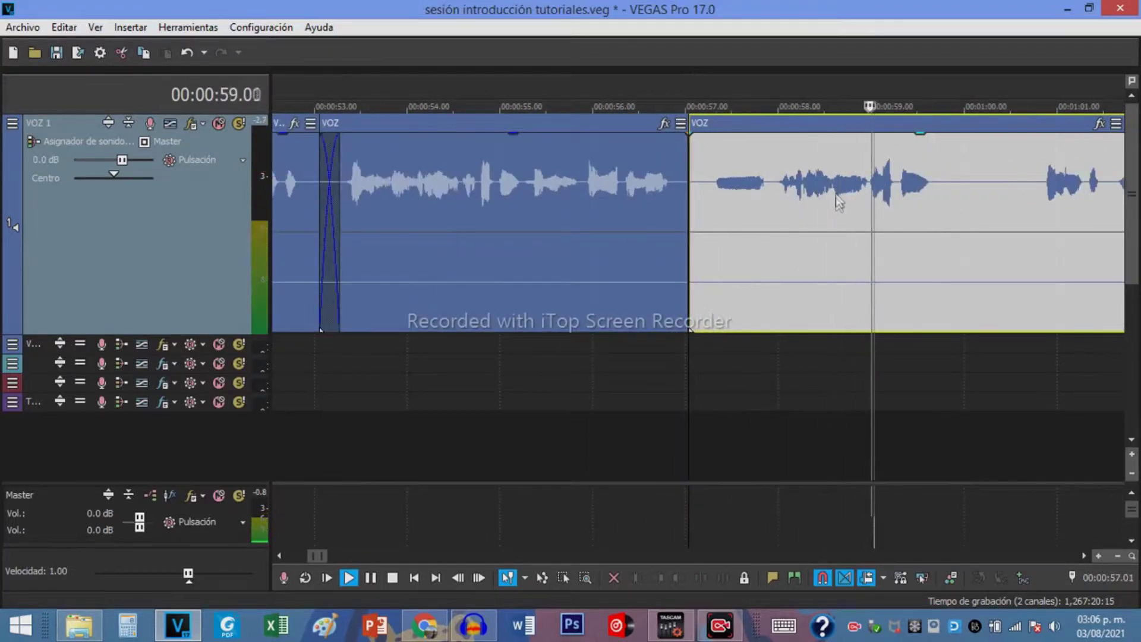
pyautogui.scroll(-4, 820, 192)
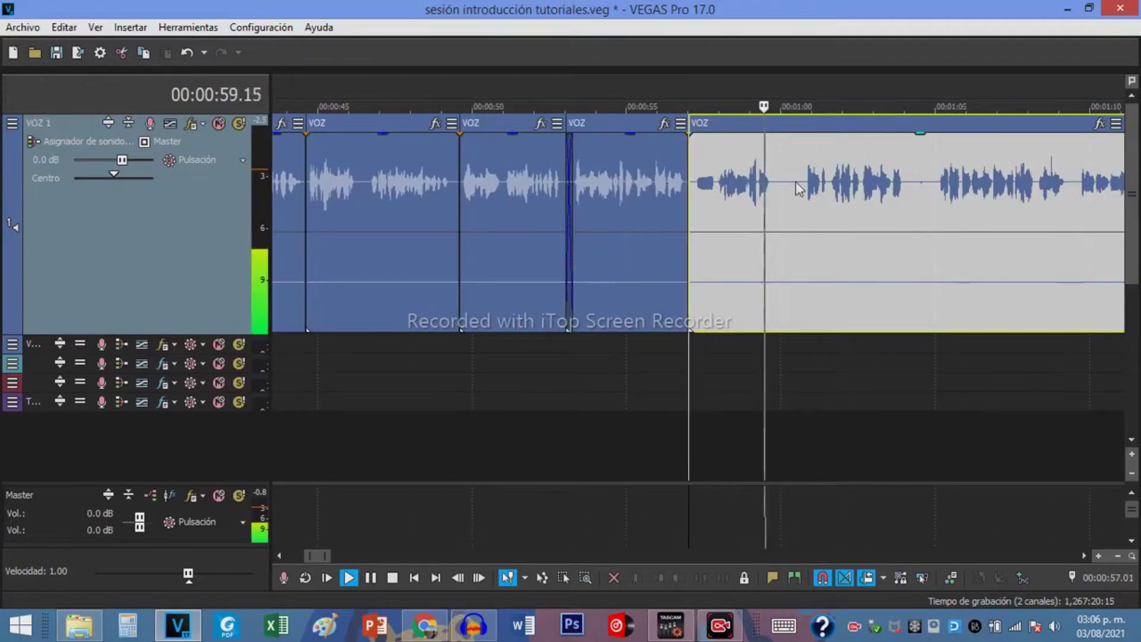
pyautogui.press('space')
pyautogui.click(776, 181)
pyautogui.scroll(4, 726, 193)
pyautogui.press('s')
pyautogui.click(775, 189)
pyautogui.press('s')
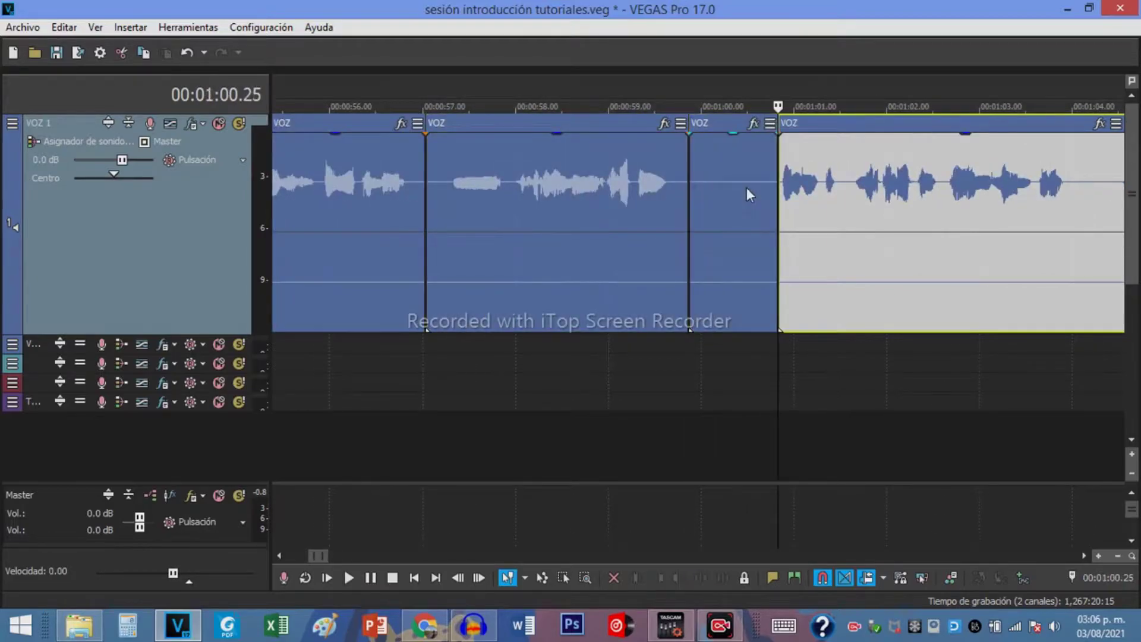
pyautogui.click(746, 187)
pyautogui.press('Delete')
pyautogui.scroll(-3, 752, 187)
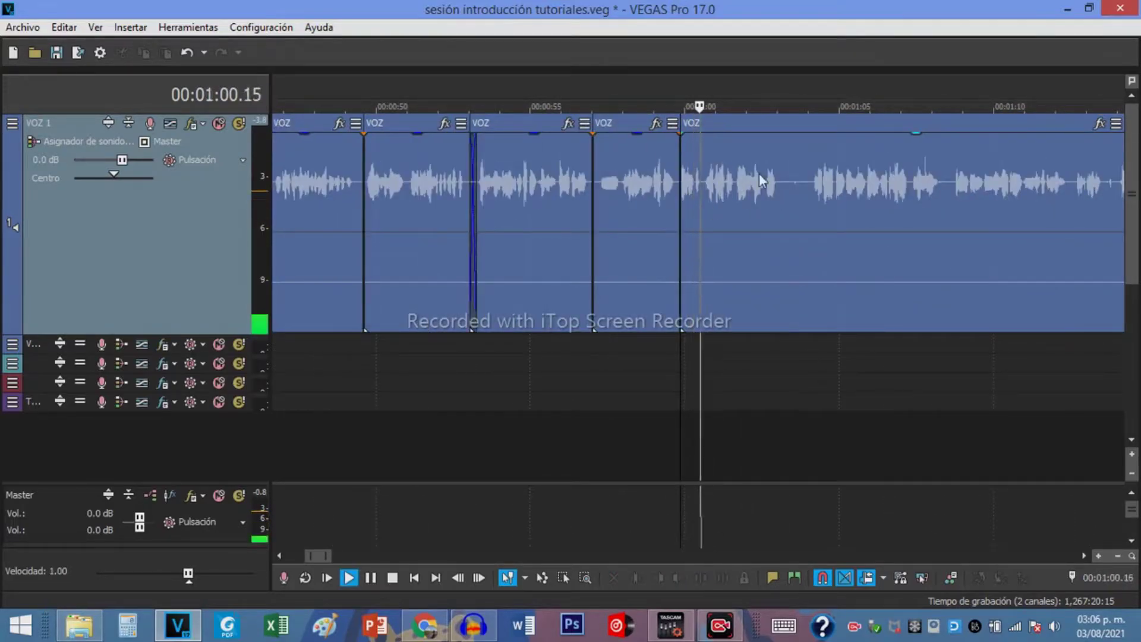
# Split the last VOZ clip at about 1:00.5 and replay the passage from about 56.5 seconds
pyautogui.click(693, 183)
pyautogui.scroll(3, 692, 183)
pyautogui.click(717, 185)
pyautogui.press('s')
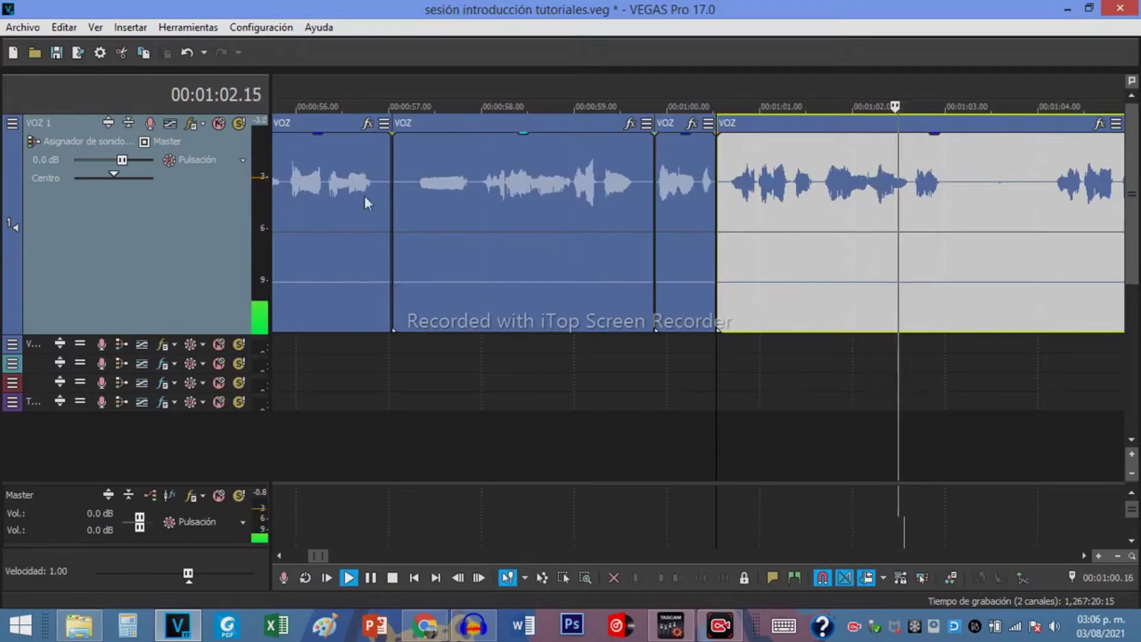
pyautogui.click(345, 193)
pyautogui.press('space')
pyautogui.press('space')
pyautogui.scroll(-2, 656, 198)
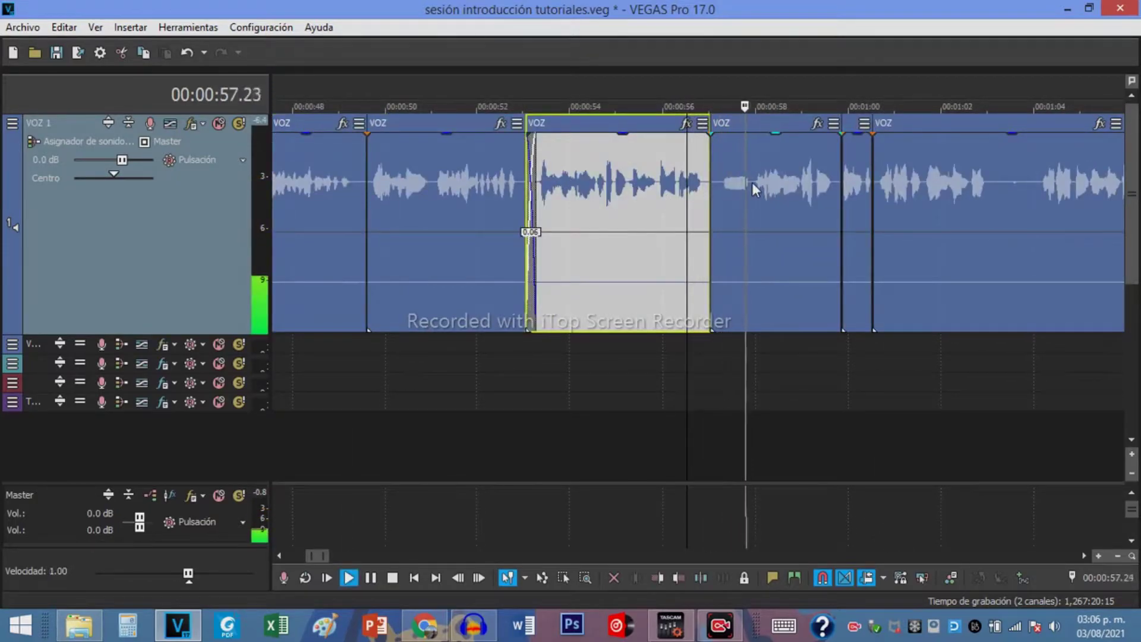
# Delete the short VOZ clip between about 59.9 seconds and 1:00.5
pyautogui.click(858, 176)
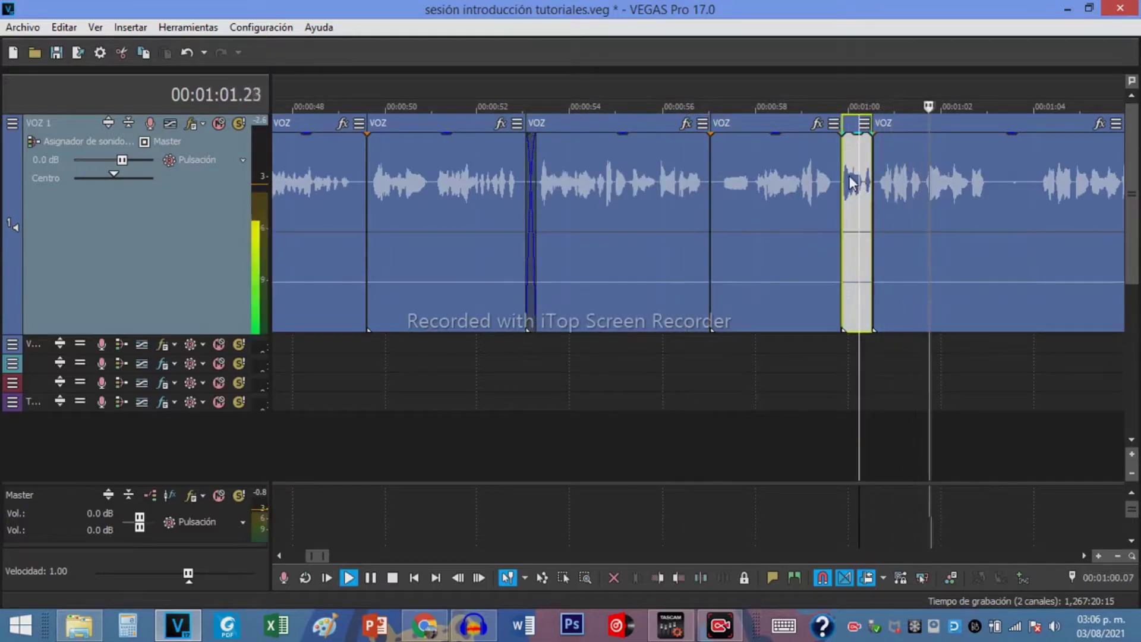
pyautogui.press('space')
pyautogui.press('Delete')
# Split the last VOZ clip at about 1:01, delete the fragment before the cut, and play the result
pyautogui.scroll(3, 869, 189)
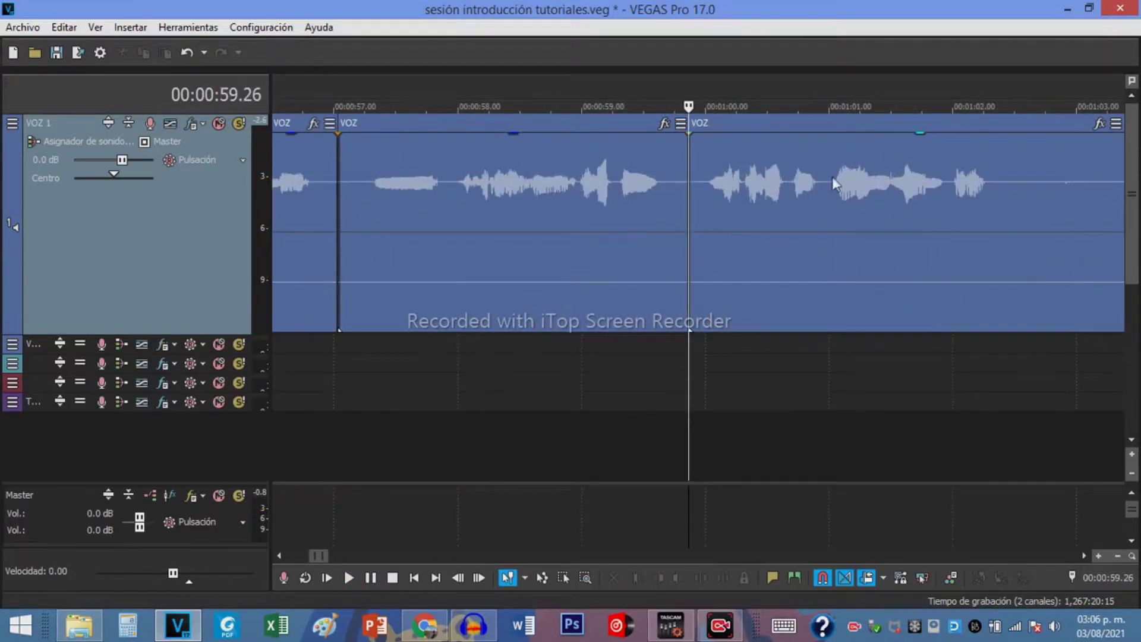
pyautogui.click(832, 177)
pyautogui.click(824, 178)
pyautogui.press('s')
pyautogui.click(791, 186)
pyautogui.press('Delete')
pyautogui.press('space')
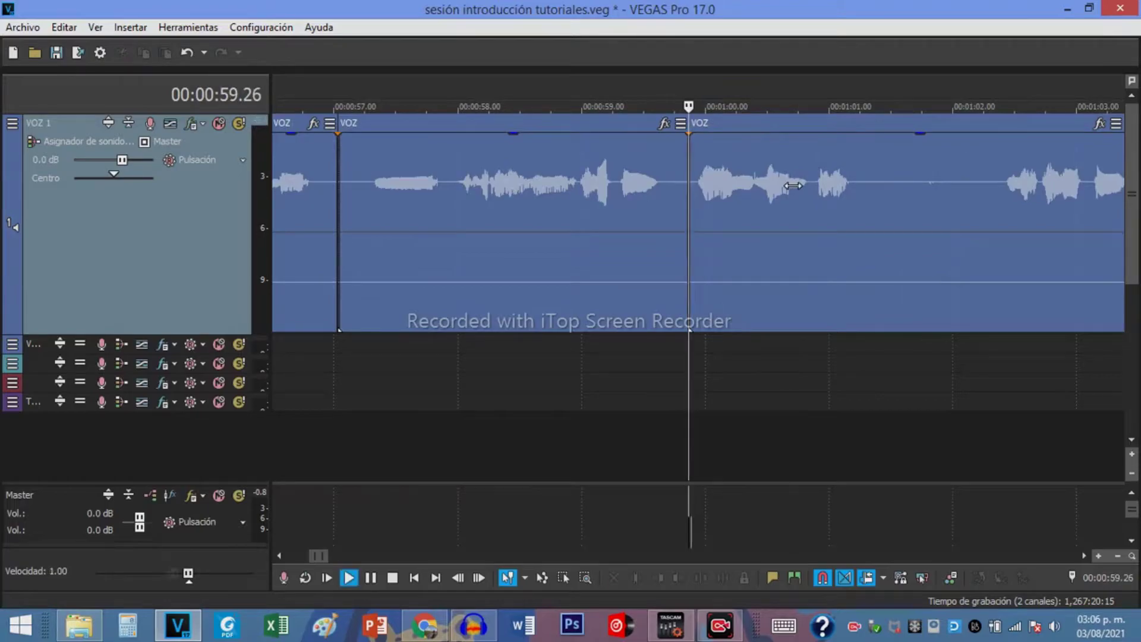
# Move the last VOZ clip slightly earlier so it crossfades briefly with the preceding clip, and play the joint
pyautogui.click(621, 198)
pyautogui.press('space')
pyautogui.scroll(1, 622, 198)
pyautogui.moveTo(891, 223); pyautogui.dragTo(869, 222)
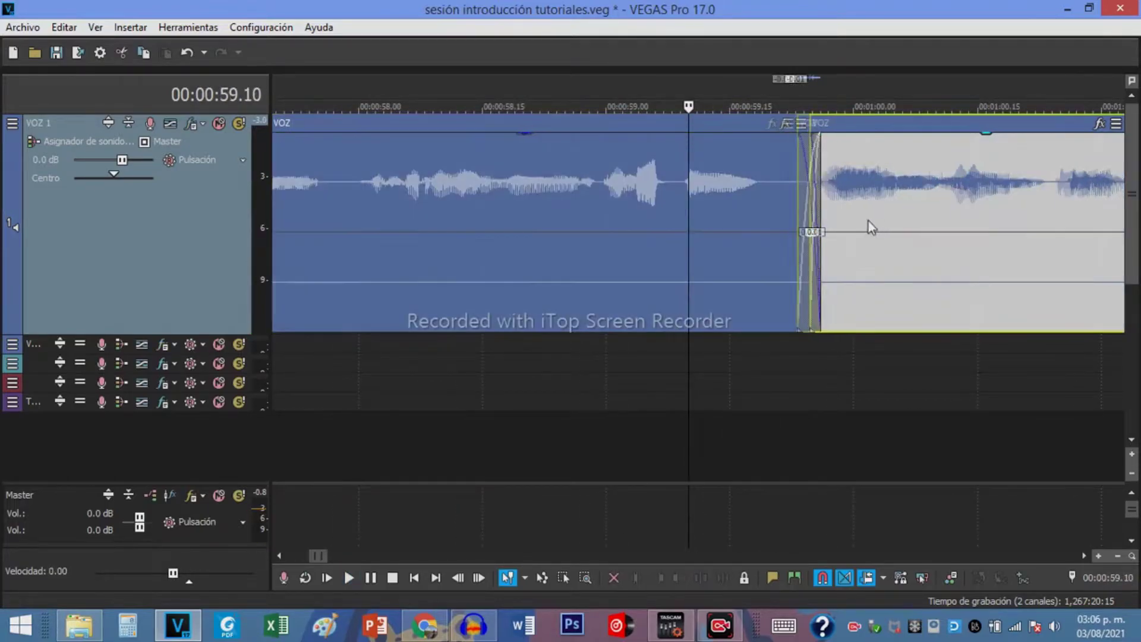
pyautogui.scroll(-3, 867, 229)
pyautogui.press('space')
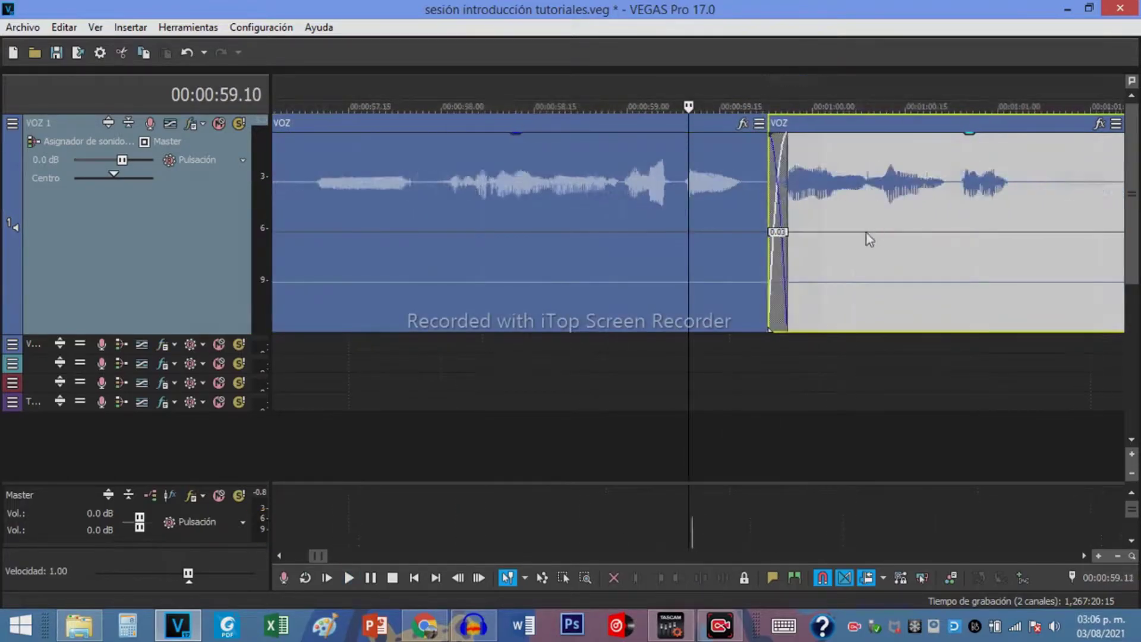
# Cut out the silent section between about 1:01.3 and 1:02.2 in the last VOZ clip and play the joint
pyautogui.click(869, 183)
pyautogui.press('s')
pyautogui.scroll(3, 869, 183)
pyautogui.click(945, 194)
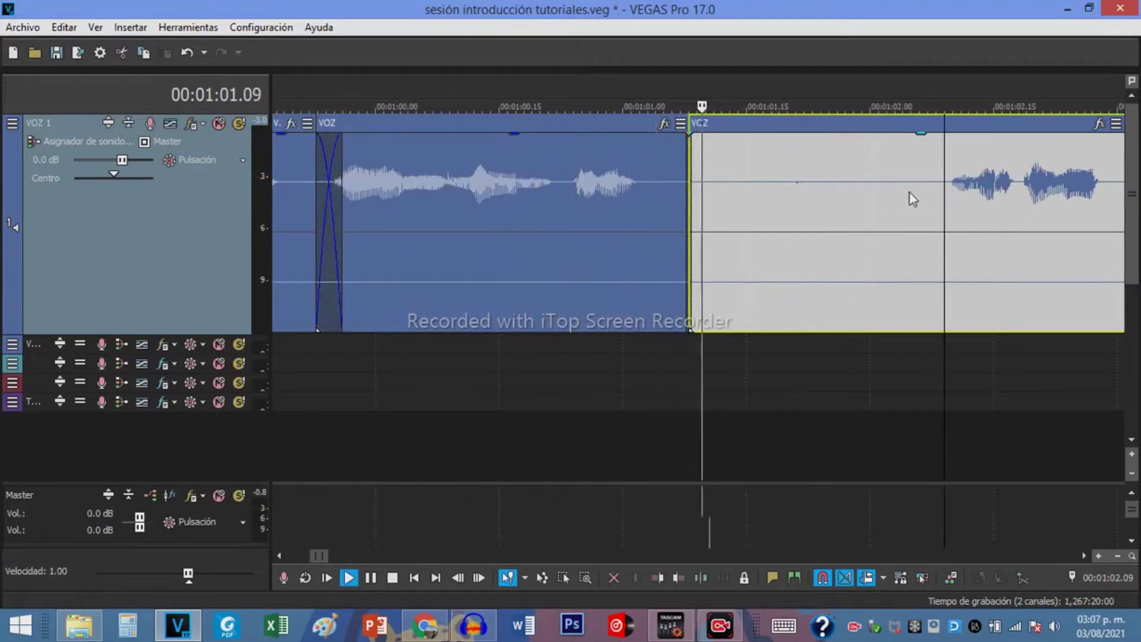
pyautogui.click(912, 196)
pyautogui.press('s')
pyautogui.click(836, 207)
pyautogui.press('space')
pyautogui.press('Delete')
pyautogui.press('space')
pyautogui.scroll(-4, 773, 232)
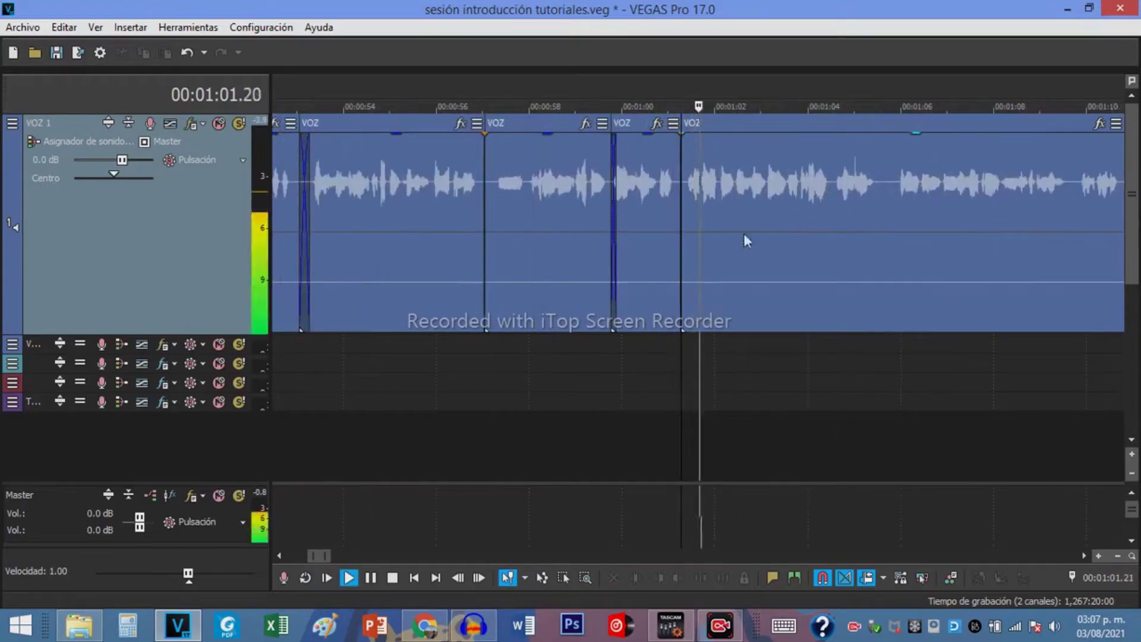
pyautogui.click(648, 181)
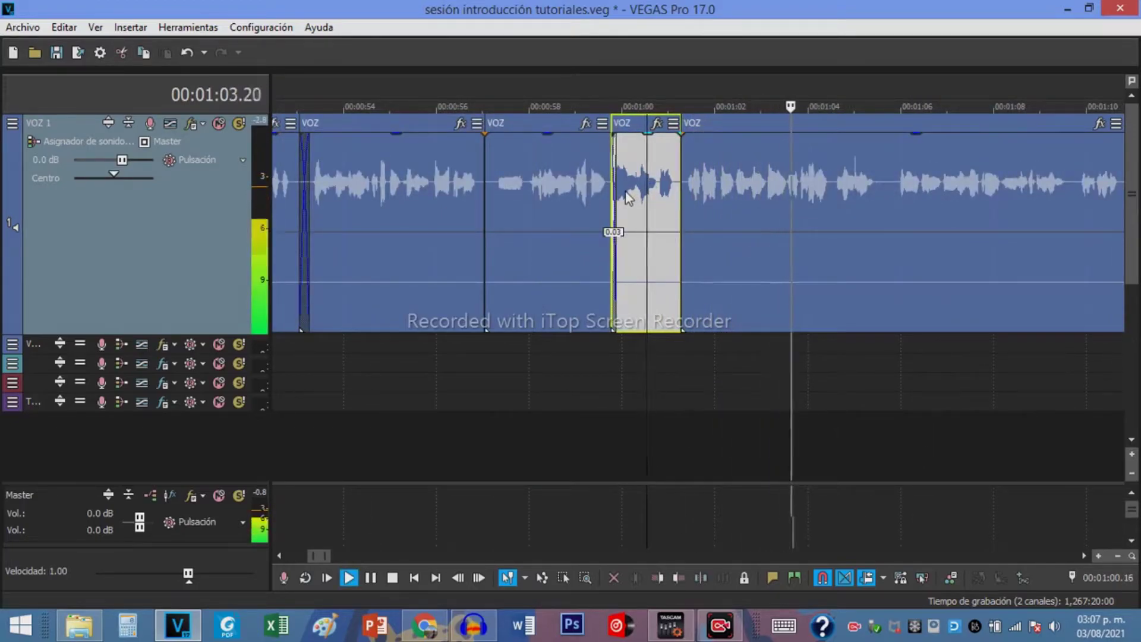
# Delete the VOZ clip between about 59.8 seconds and 1:01.3, and remove the opening of the following clip up to about 1:00.9
pyautogui.press('Delete')
pyautogui.scroll(4, 765, 192)
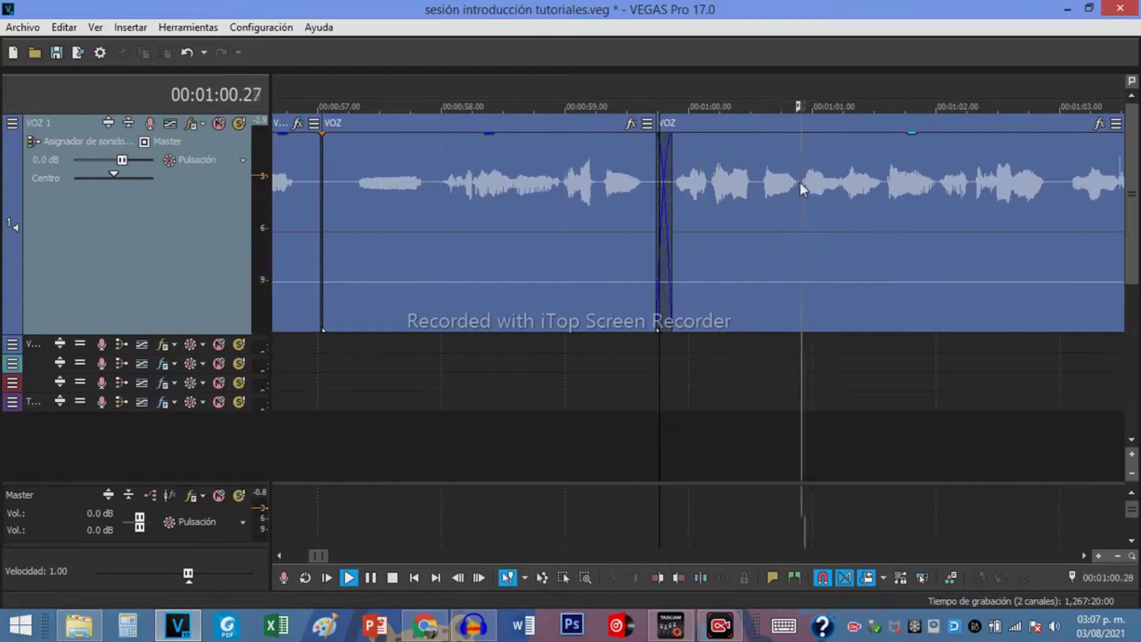
pyautogui.click(800, 184)
pyautogui.press('space')
pyautogui.press('s')
pyautogui.click(776, 182)
pyautogui.press('Delete')
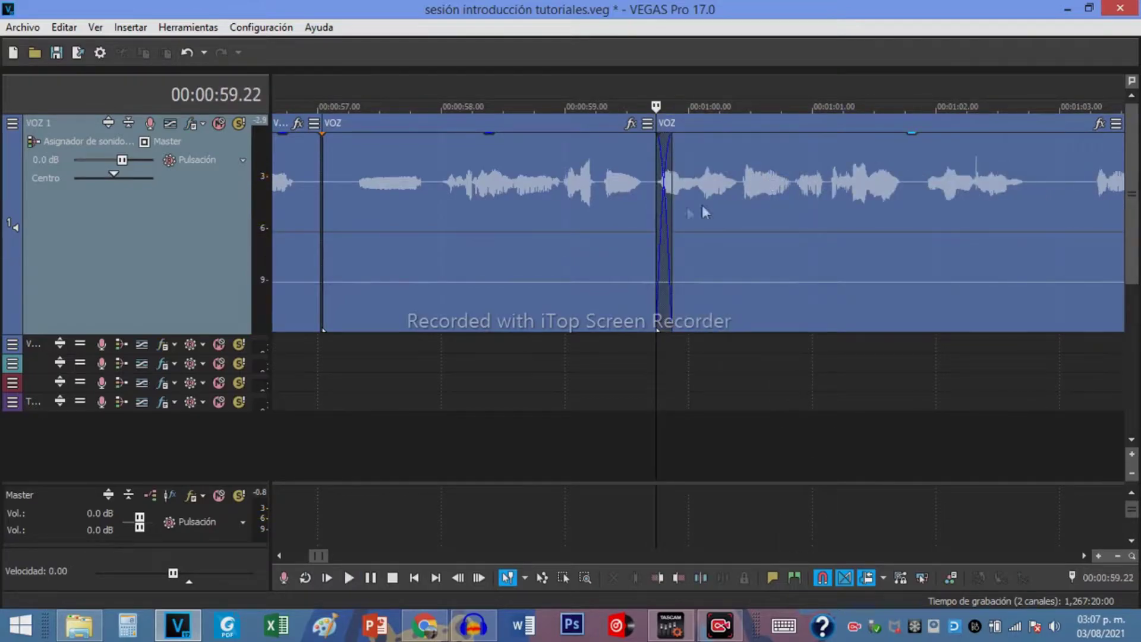
pyautogui.click(597, 196)
pyautogui.scroll(-4, 824, 197)
pyautogui.press('space')
# Cut out the silent section between about 1:02.9 and 1:03.2 in the last VOZ clip and play the joint
pyautogui.click(862, 186)
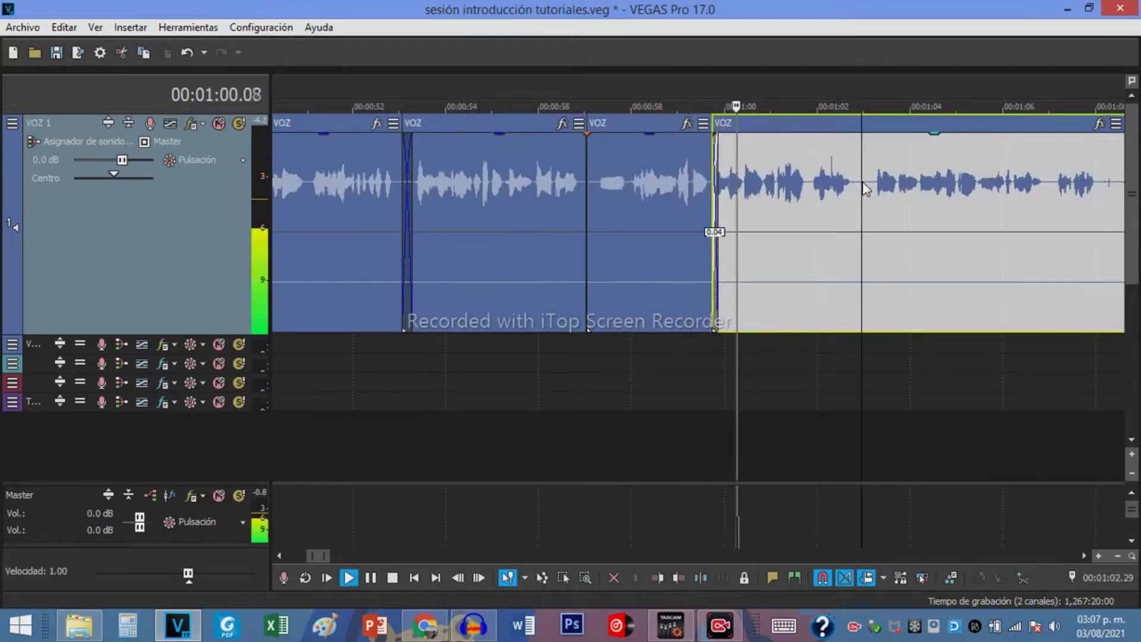
pyautogui.scroll(4, 691, 193)
pyautogui.click(676, 186)
pyautogui.press('s')
pyautogui.click(725, 183)
pyautogui.press('s')
pyautogui.click(714, 189)
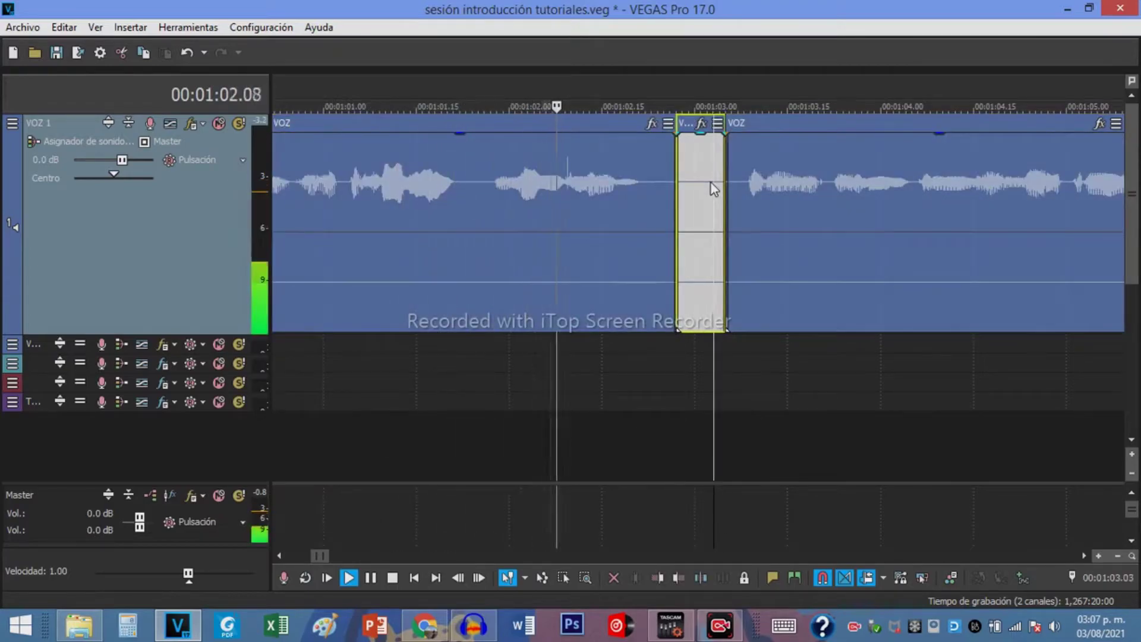
pyautogui.press('Delete')
pyautogui.press('space')
pyautogui.scroll(-5, 728, 190)
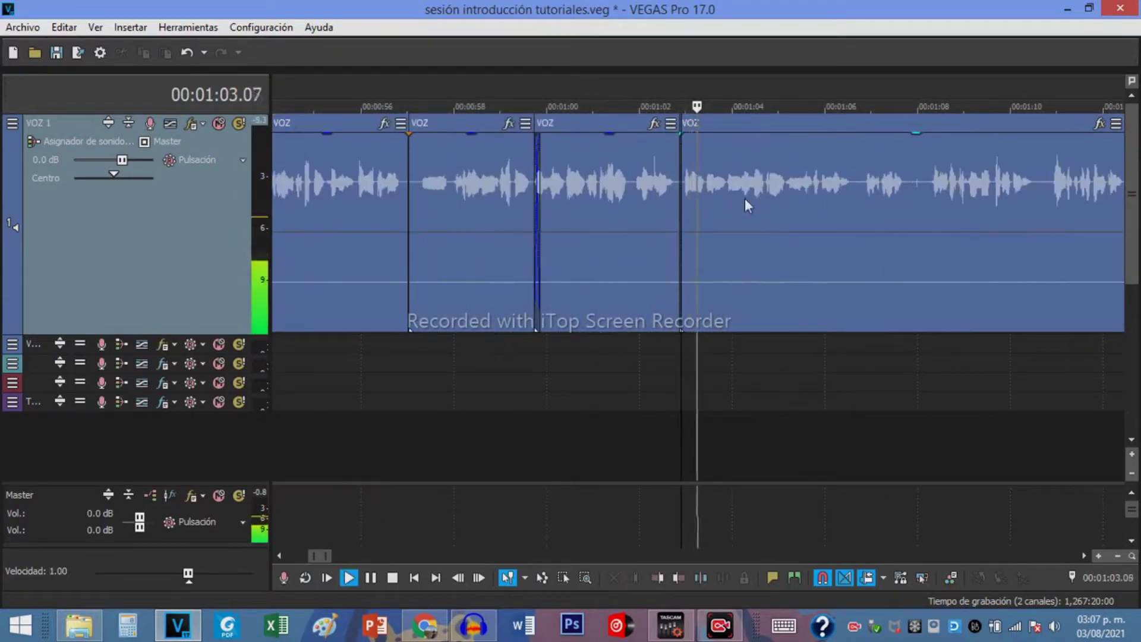
# Cut out the short pause at about 1:06.6 in the last VOZ clip
pyautogui.click(765, 183)
pyautogui.scroll(3, 749, 189)
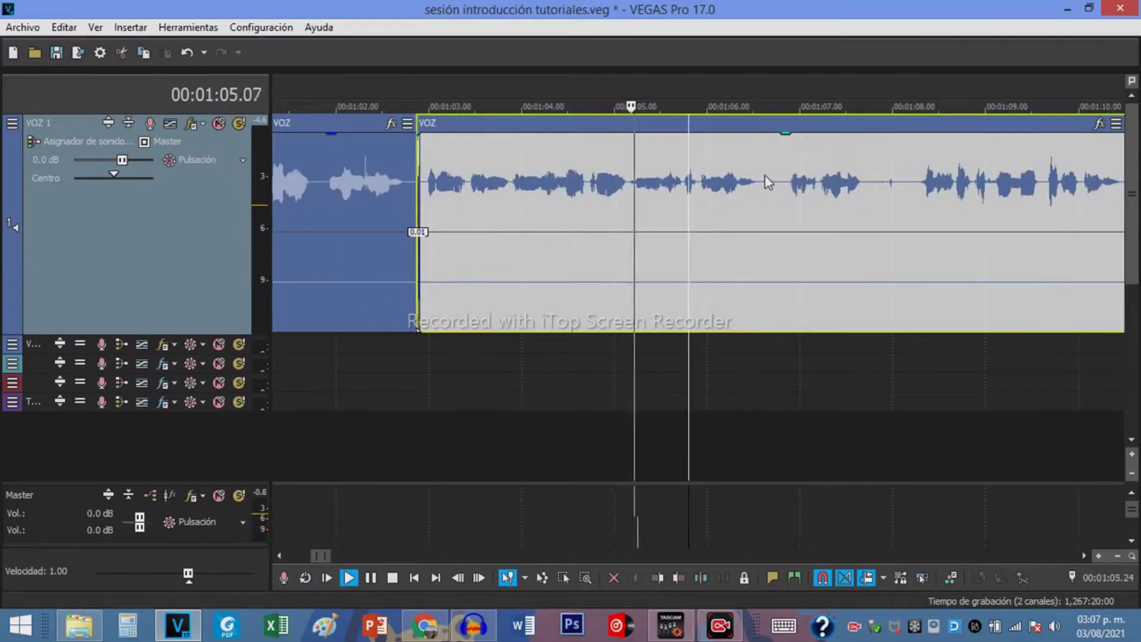
pyautogui.scroll(4, 765, 178)
pyautogui.press('s')
pyautogui.press('Delete')
pyautogui.scroll(-4, 737, 191)
# Cut out the pause starting at about 1:07.6 in the last VOZ clip and play the joint
pyautogui.click(747, 186)
pyautogui.press('s')
pyautogui.scroll(4, 772, 202)
pyautogui.click(812, 219)
pyautogui.press('s')
pyautogui.click(751, 192)
pyautogui.press('Delete')
pyautogui.press('space')
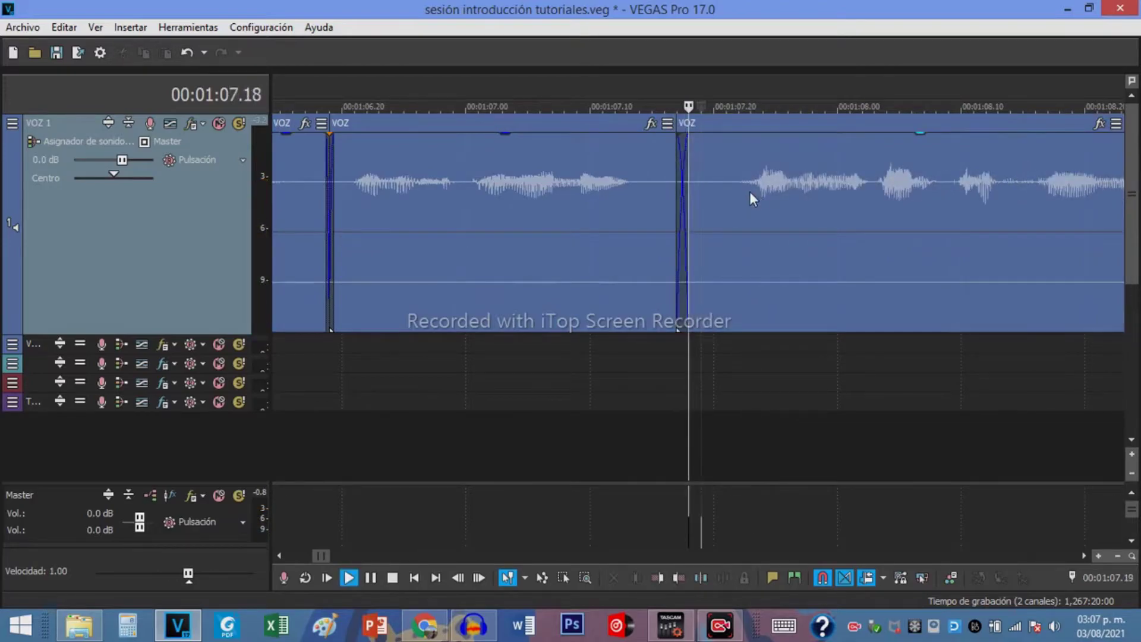
# Split the last VOZ clip at about 1:10.2 and delete the spoken fragment before the cut
pyautogui.scroll(-4, 752, 192)
pyautogui.click(772, 189)
pyautogui.scroll(2, 763, 193)
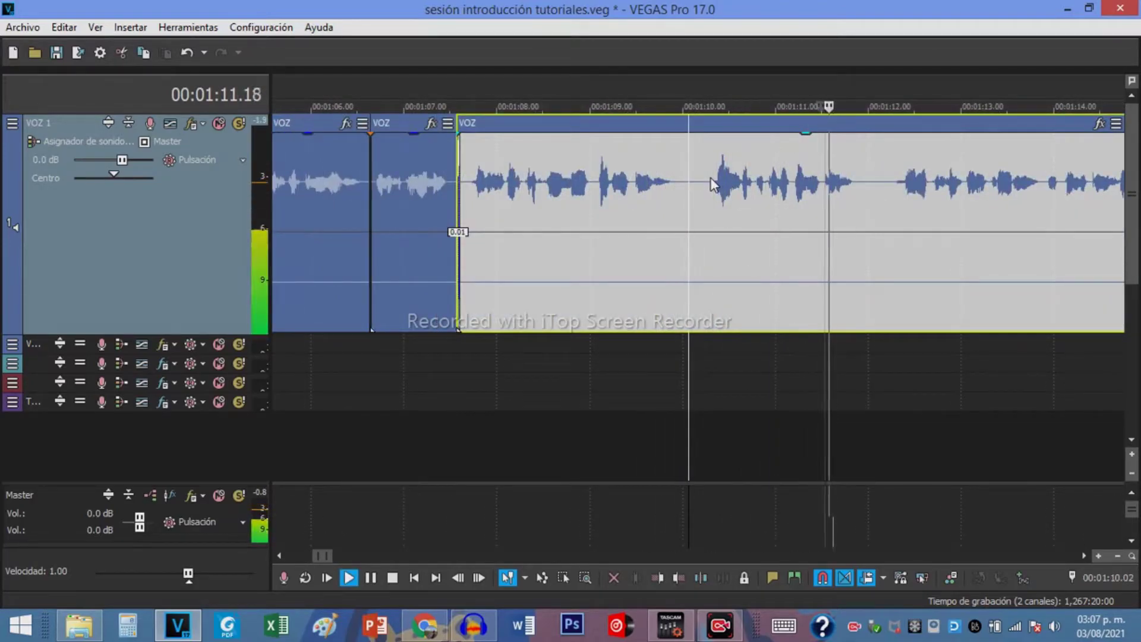
pyautogui.press('s')
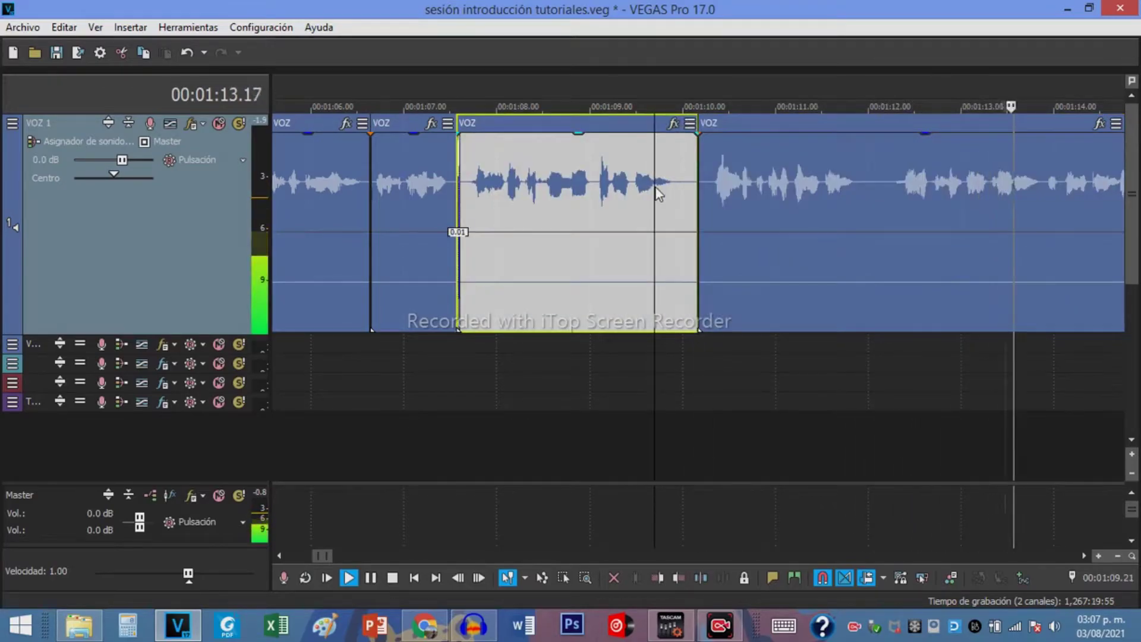
pyautogui.press('Delete')
# Split the last VOZ clip at about 1:09.5 and move the later part slightly earlier so it crossfades briefly with the preceding clip
pyautogui.click(612, 181)
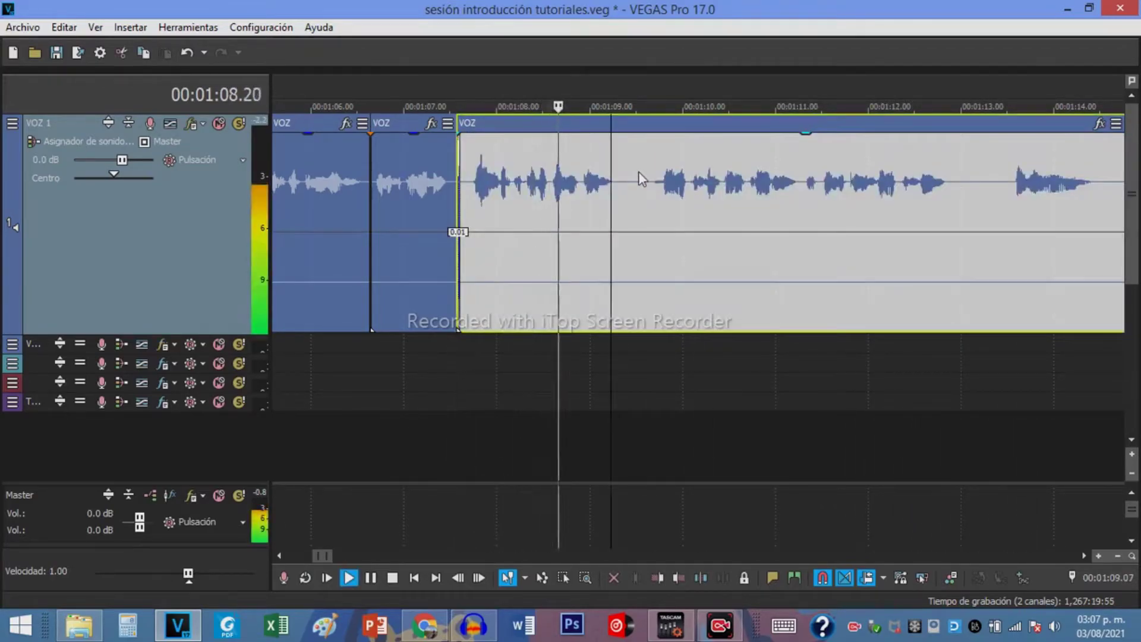
pyautogui.click(640, 174)
pyautogui.scroll(2, 639, 173)
pyautogui.press('s')
pyautogui.moveTo(751, 215); pyautogui.dragTo(707, 212)
pyautogui.scroll(-2, 802, 190)
pyautogui.scroll(-1, 814, 196)
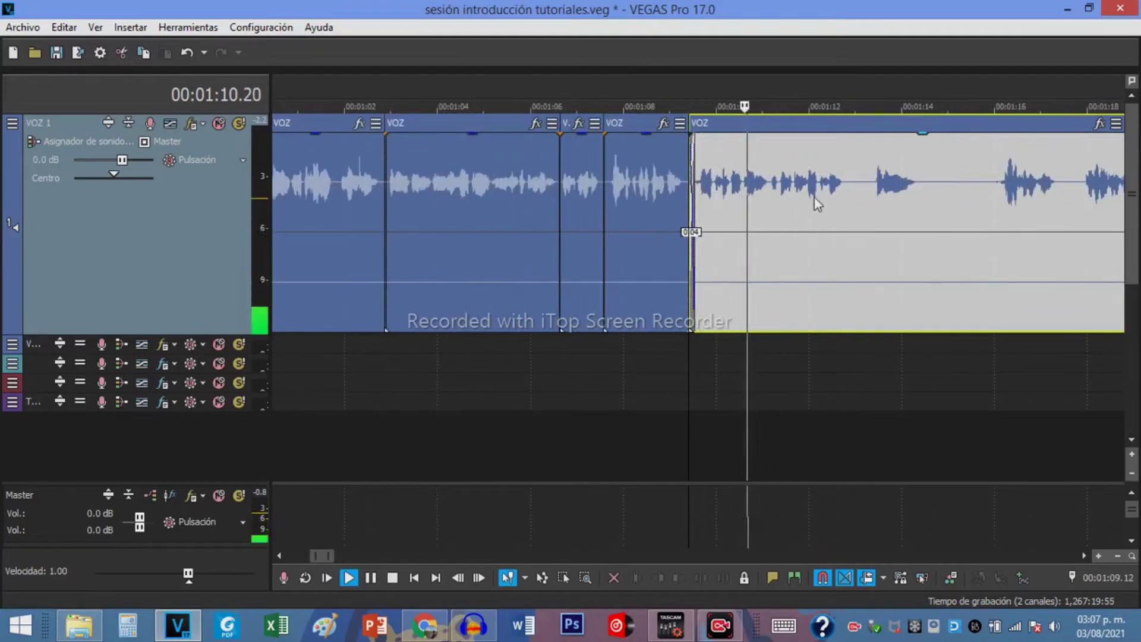
# Cut out the silent section between about 1:12.9 and 1:13.4 in the last VOZ clip and play the joint
pyautogui.click(844, 183)
pyautogui.scroll(2, 844, 183)
pyautogui.click(708, 177)
pyautogui.press('s')
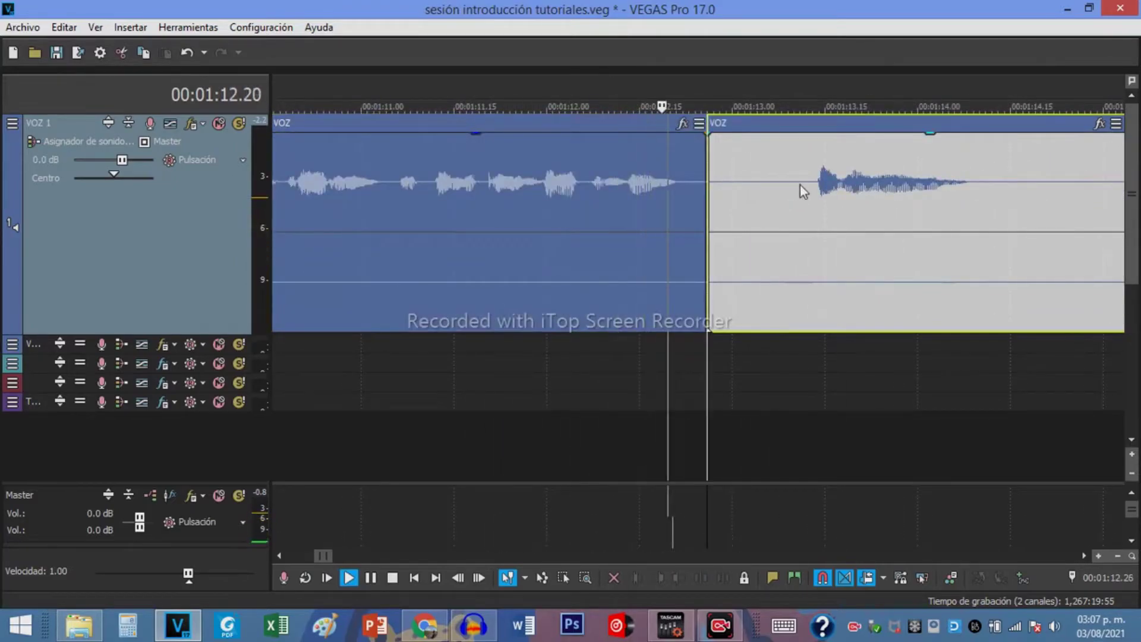
pyautogui.click(800, 185)
pyautogui.press('s')
pyautogui.click(764, 184)
pyautogui.press('space')
pyautogui.press('Delete')
pyautogui.press('space')
pyautogui.scroll(-3, 766, 187)
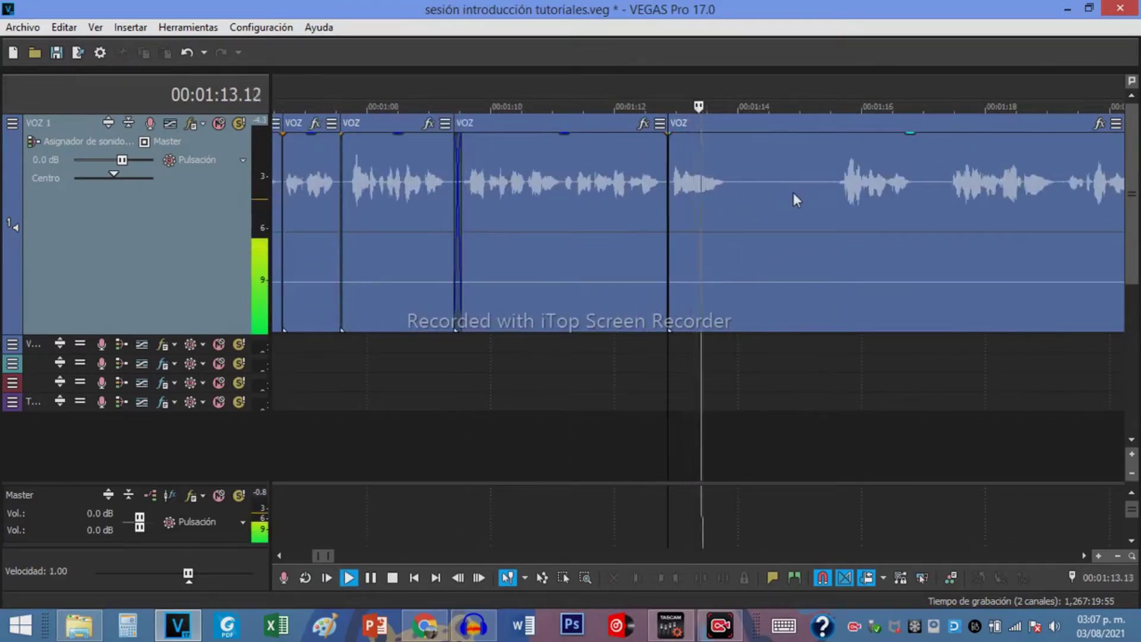
# Cut out the silent section between about 1:14.1 and 1:15.4 in the last VOZ clip and play the joint
pyautogui.click(826, 185)
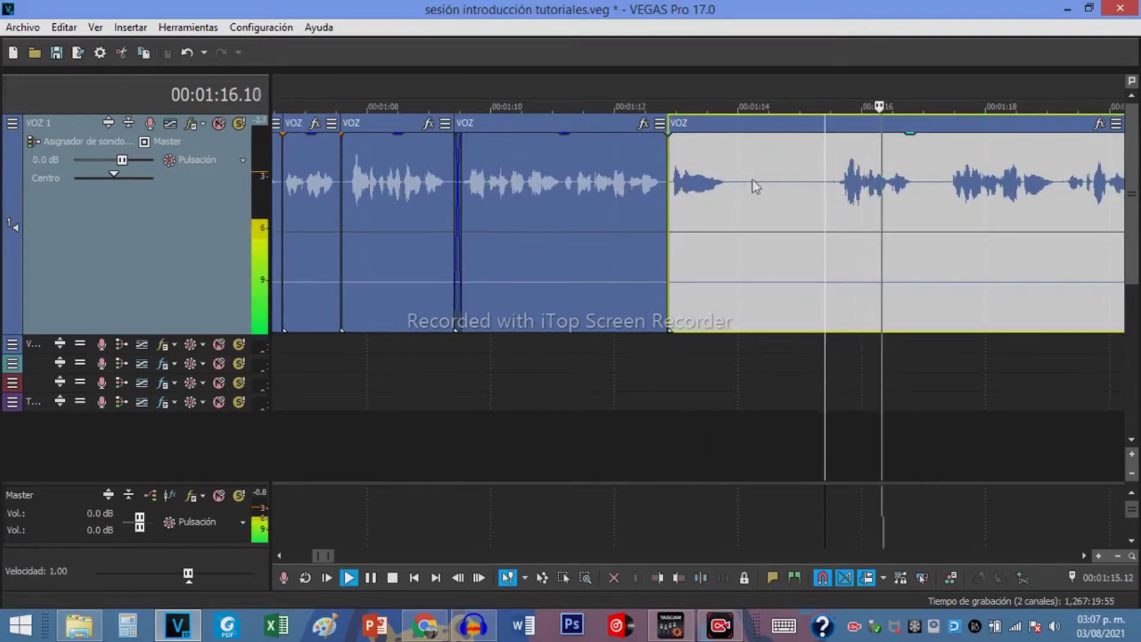
pyautogui.click(743, 184)
pyautogui.press('s')
pyautogui.click(822, 185)
pyautogui.press('space')
pyautogui.press('s')
pyautogui.click(808, 182)
pyautogui.press('Delete')
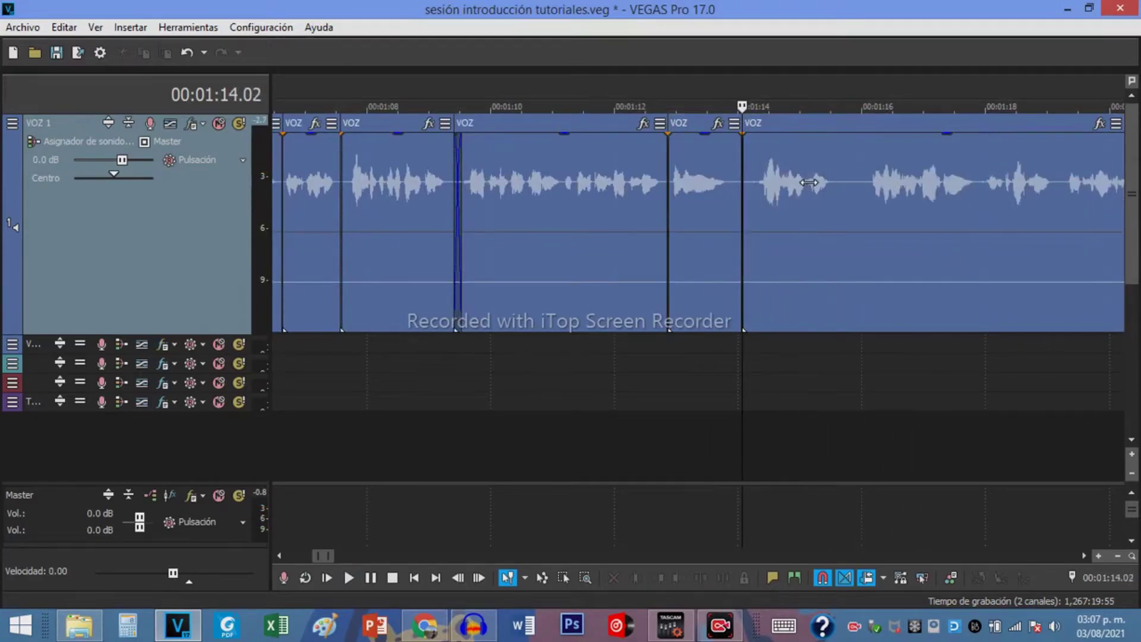
pyautogui.press('space')
# Cut out the pause between about 1:15.6 and 1:16.1 in the last VOZ clip and play the joint
pyautogui.scroll(2, 773, 183)
pyautogui.click(777, 177)
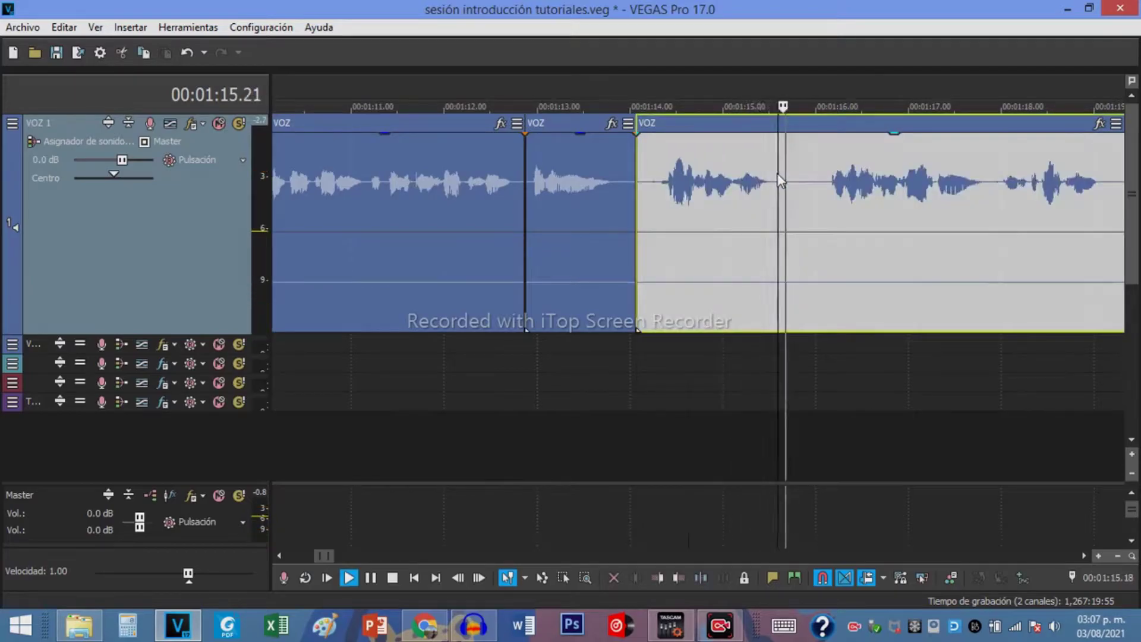
pyautogui.press('s')
pyautogui.scroll(3, 780, 176)
pyautogui.press('space')
pyautogui.click(804, 174)
pyautogui.press('s')
pyautogui.click(778, 174)
pyautogui.press('Delete')
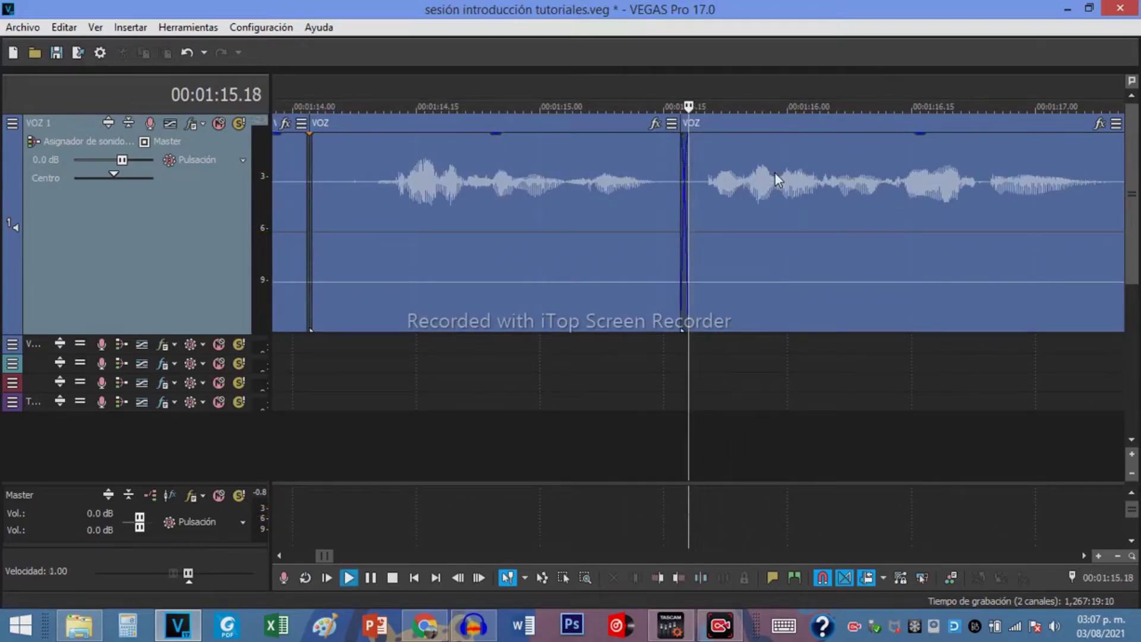
pyautogui.press('space')
# Cut out the long silence starting at about 1:20.9 in the last VOZ clip and play the joint
pyautogui.scroll(-2, 775, 173)
pyautogui.click(869, 175)
pyautogui.scroll(-3, 855, 178)
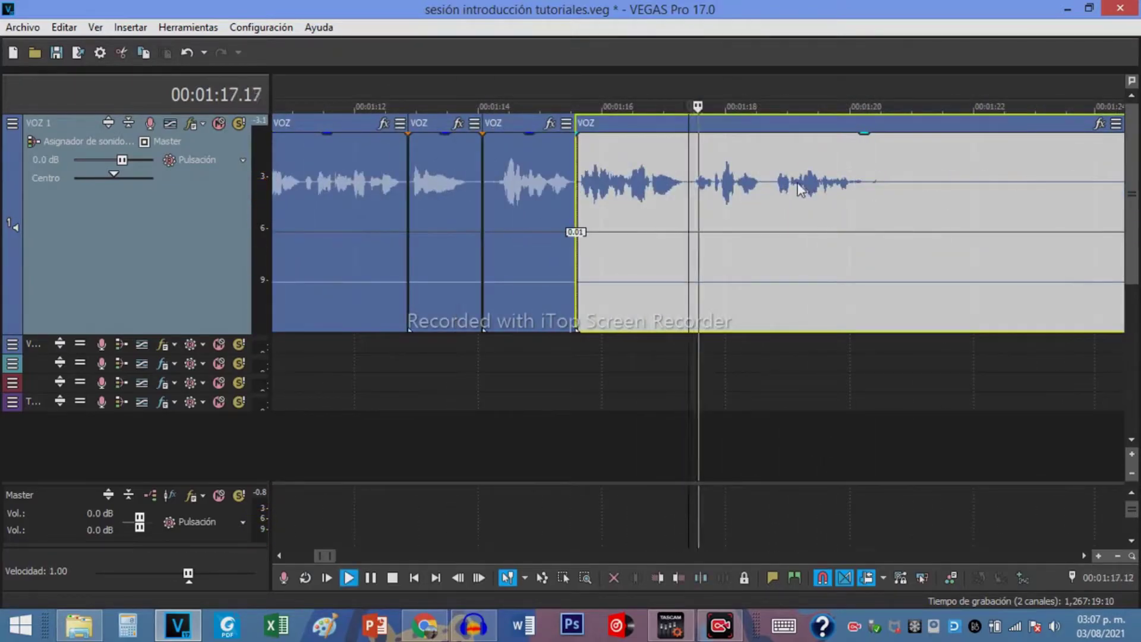
pyautogui.click(851, 179)
pyautogui.press('s')
pyautogui.click(1029, 180)
pyautogui.press('s')
pyautogui.click(962, 182)
pyautogui.press('space')
pyautogui.press('Delete')
pyautogui.press('space')
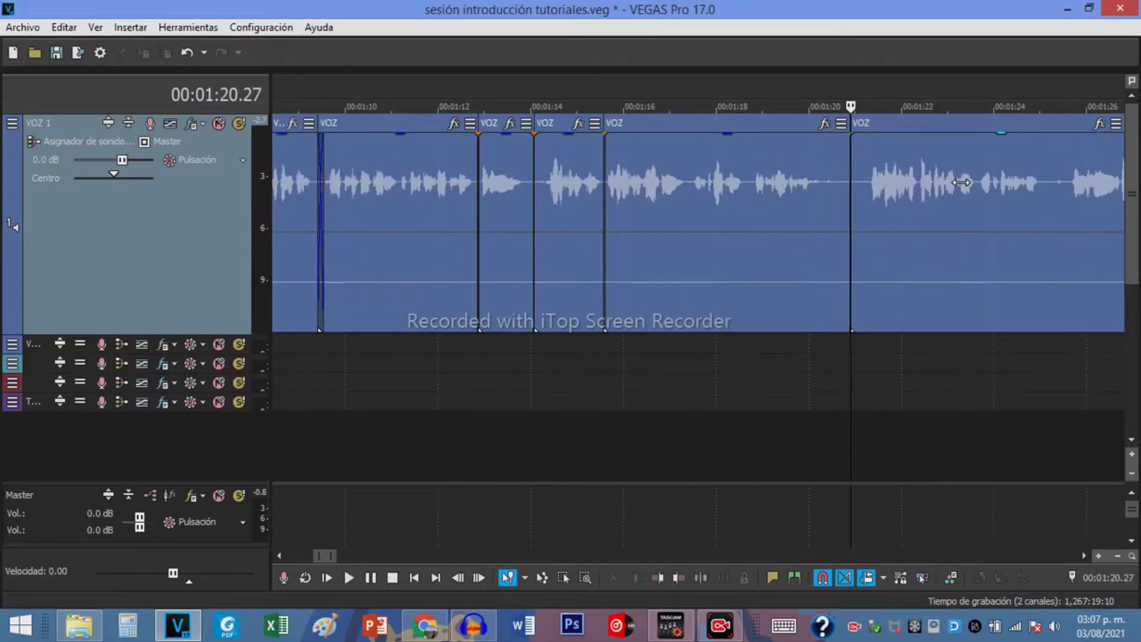
# Cut out the silent section between about 1:25.2 and 1:25.5 in the last VOZ clip
pyautogui.click(840, 178)
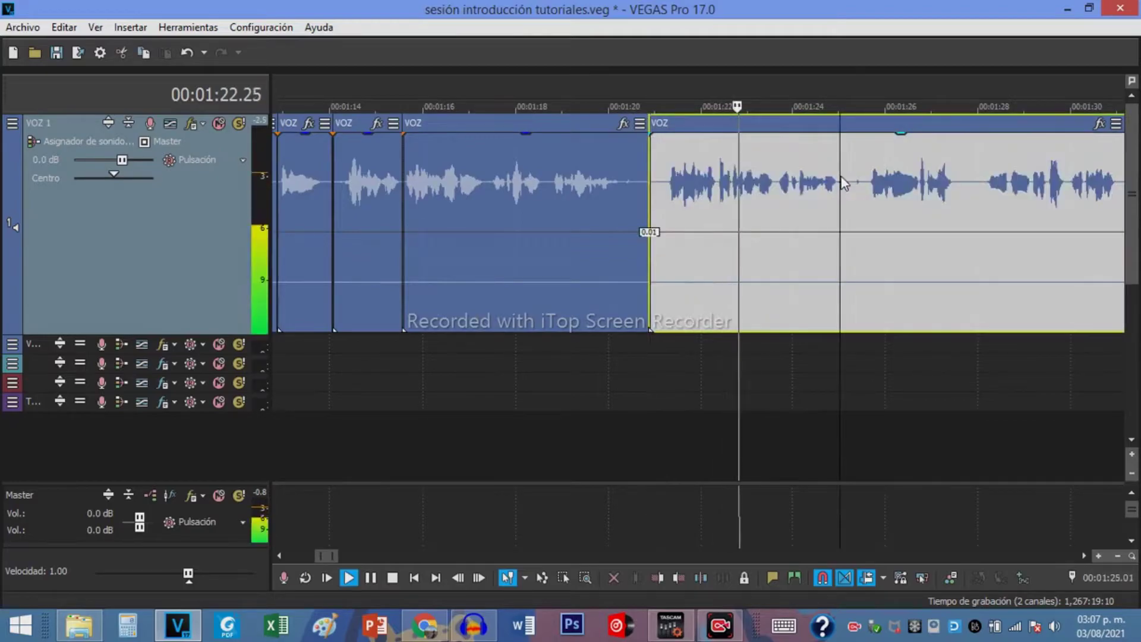
pyautogui.scroll(3, 743, 181)
pyautogui.scroll(-3, 747, 182)
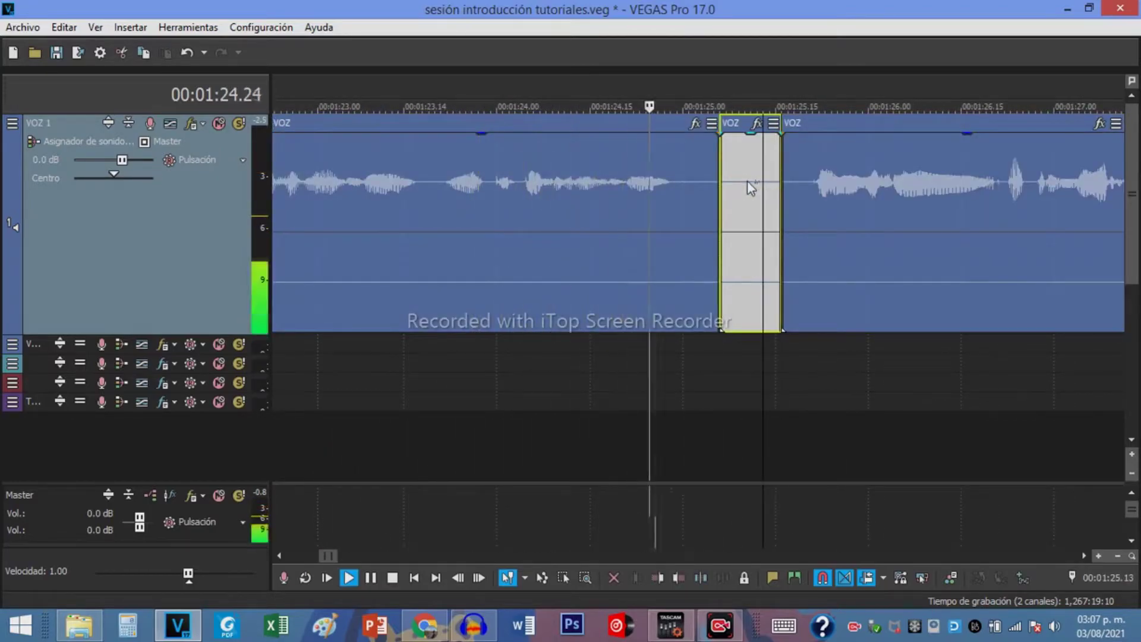
pyautogui.press('Delete')
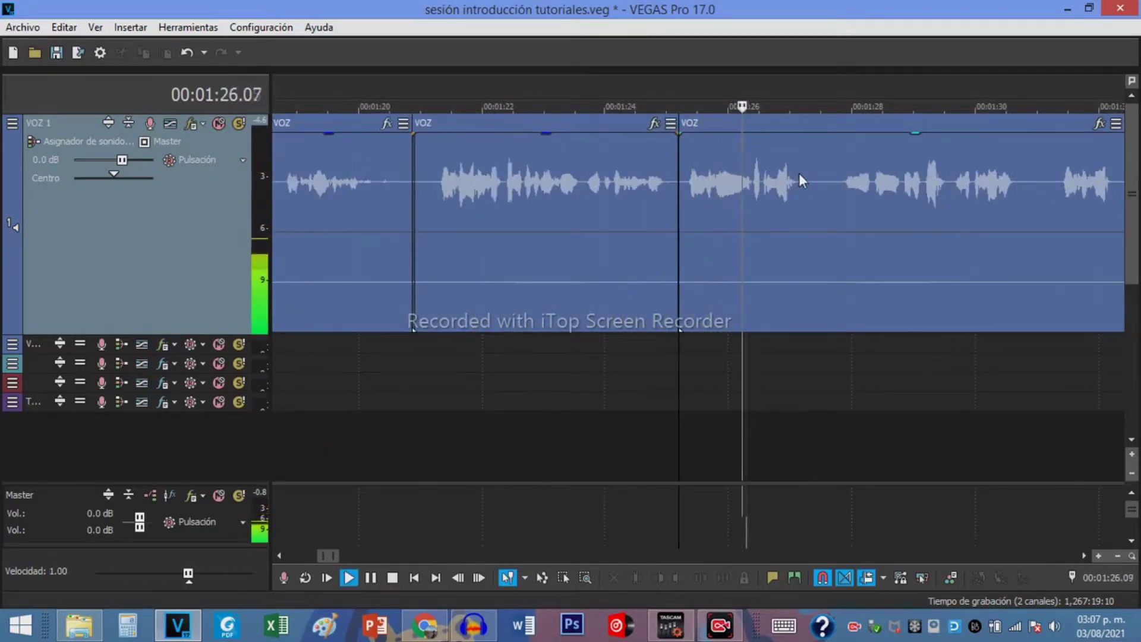
# Split the last VOZ clip at about 1:27.3, 1:27.8 and 1:28.4, and delete both fragments between the cuts
pyautogui.click(799, 177)
pyautogui.scroll(4, 767, 182)
pyautogui.press('s')
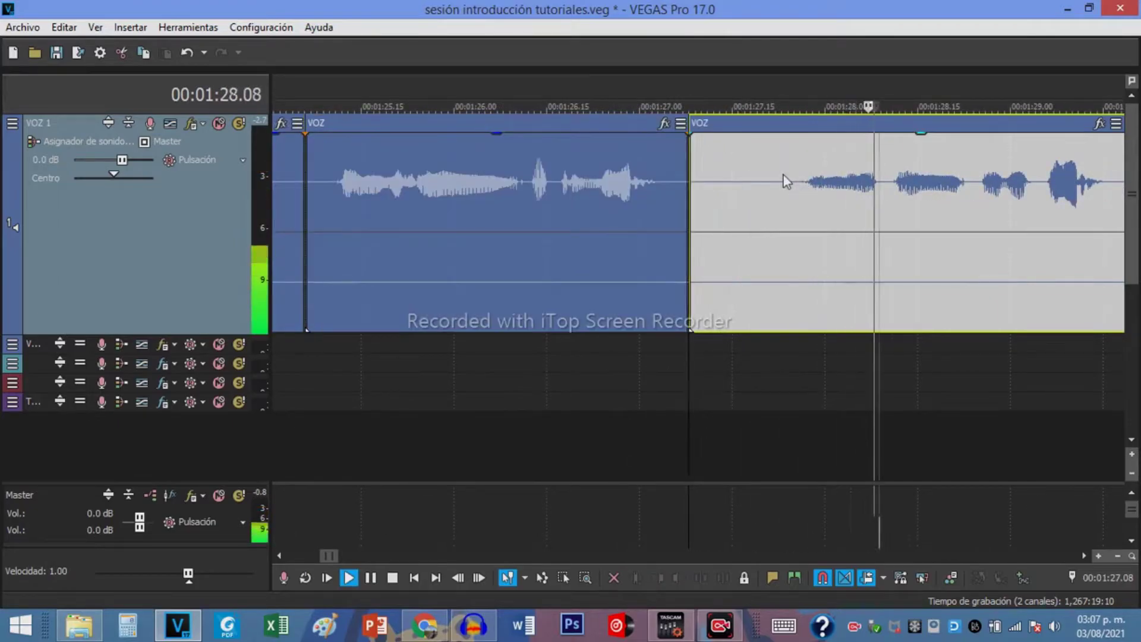
pyautogui.click(783, 175)
pyautogui.press('s')
pyautogui.click(892, 169)
pyautogui.press('s')
pyautogui.click(856, 177)
pyautogui.keyDown('ctrl'); pyautogui.click(723, 197); pyautogui.keyUp('ctrl')
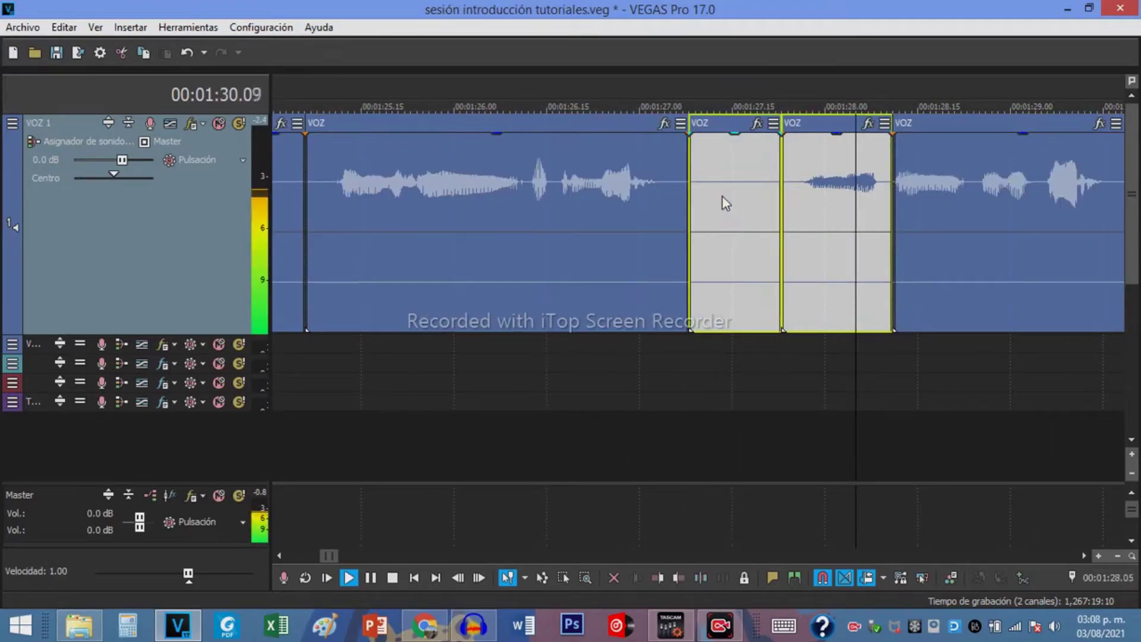
pyautogui.press('Delete')
pyautogui.scroll(-3, 722, 195)
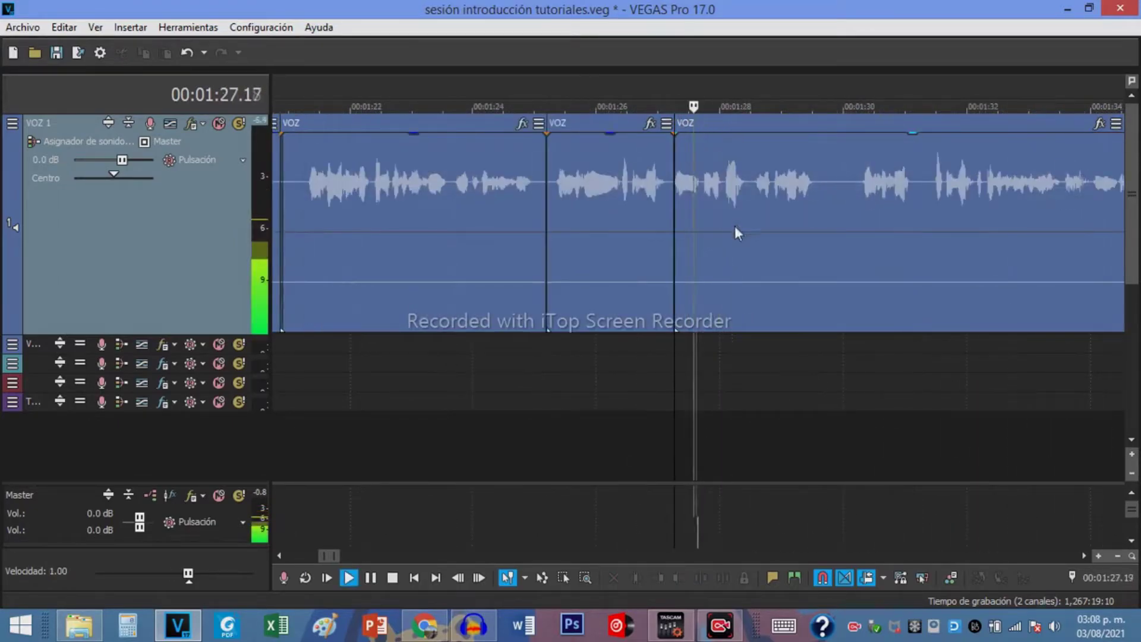
# Cut out the silent section between about 1:29.7 and 1:30.3 in the last VOZ clip and play the joint
pyautogui.click(826, 181)
pyautogui.scroll(3, 825, 182)
pyautogui.press('s')
pyautogui.click(759, 172)
pyautogui.press('s')
pyautogui.click(734, 170)
pyautogui.press('space')
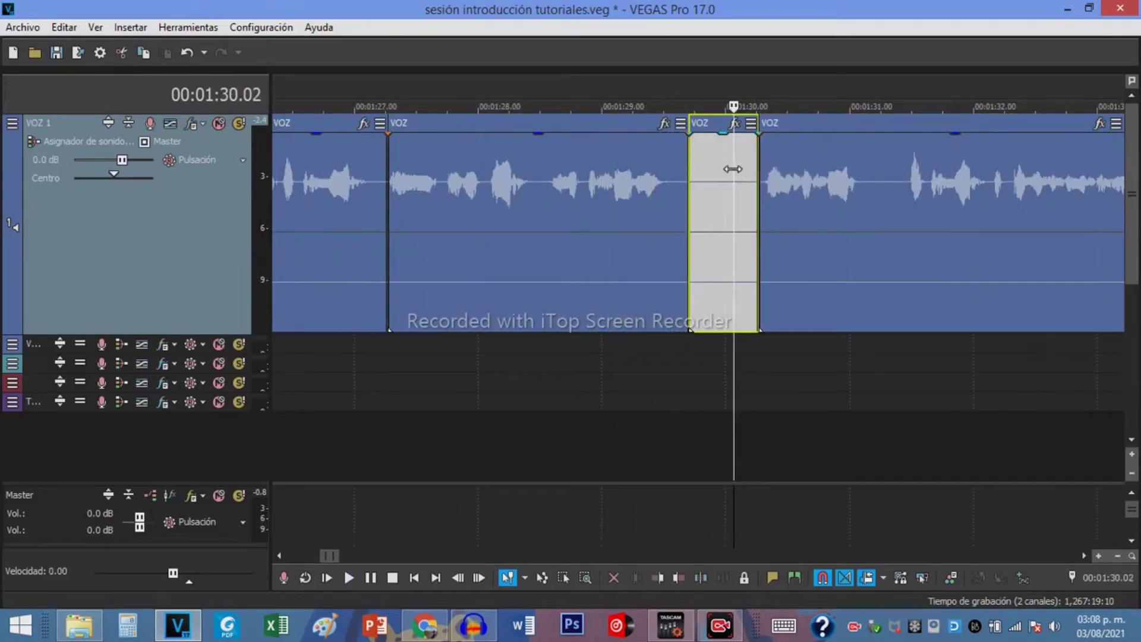
pyautogui.press('Delete')
pyautogui.scroll(-3, 734, 184)
pyautogui.press('space')
pyautogui.scroll(-3, 749, 187)
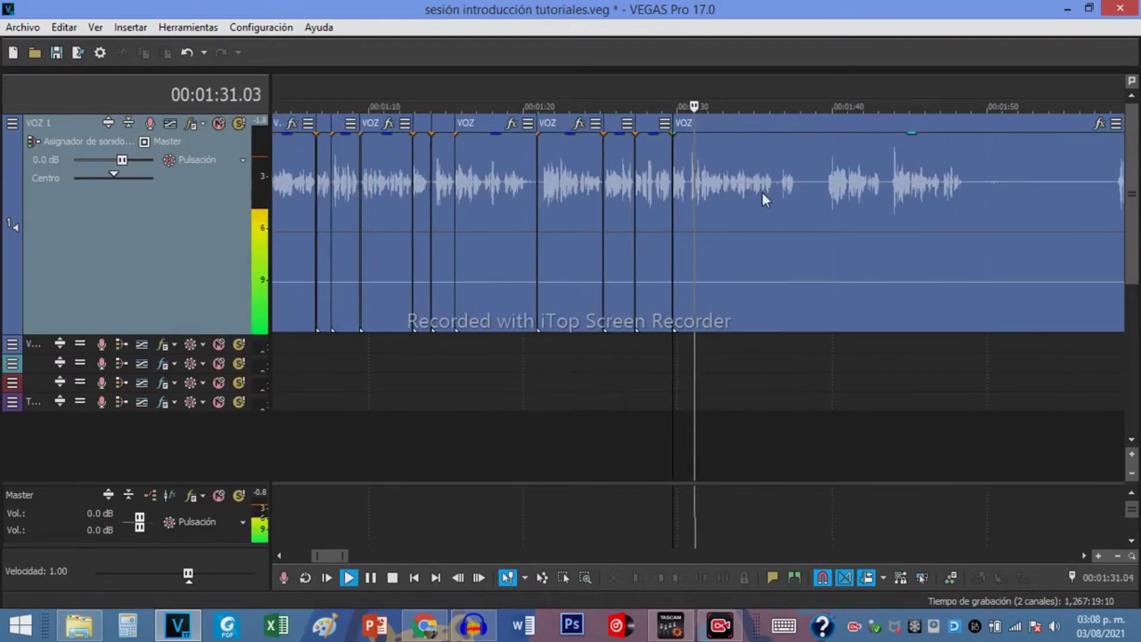
# Listen to the passage around the last joint and split the last VOZ clip in the pause at about 1:30.7
pyautogui.click(761, 190)
pyautogui.scroll(3, 693, 191)
pyautogui.click(421, 199)
pyautogui.press('space')
pyautogui.scroll(2, 591, 194)
pyautogui.press('space')
pyautogui.click(782, 185)
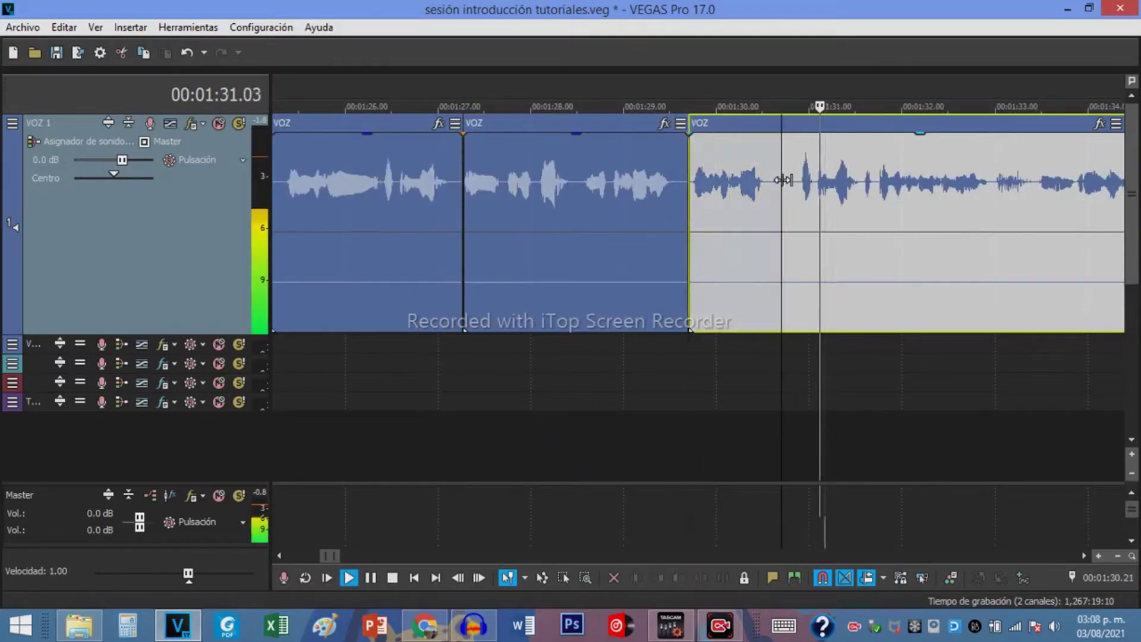
pyautogui.press('s')
pyautogui.scroll(3, 766, 196)
pyautogui.scroll(-3, 713, 217)
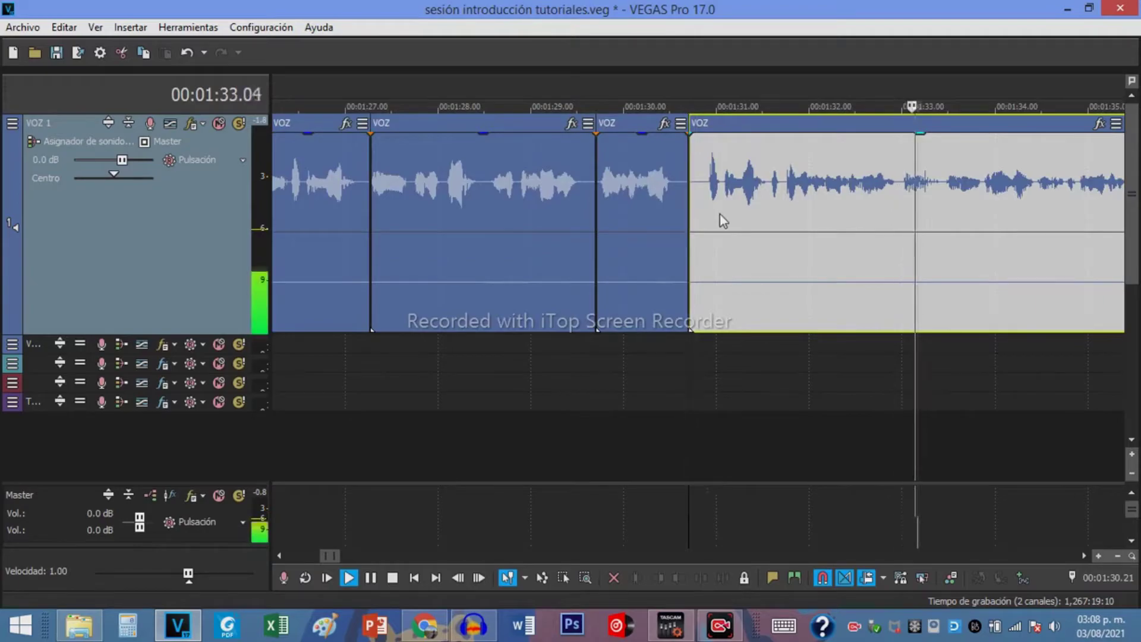
# Split the last VOZ clip at about 1:31.6, delete the spoken fragment before the cut, and play the result
pyautogui.click(651, 206)
pyautogui.scroll(3, 693, 204)
pyautogui.click(895, 175)
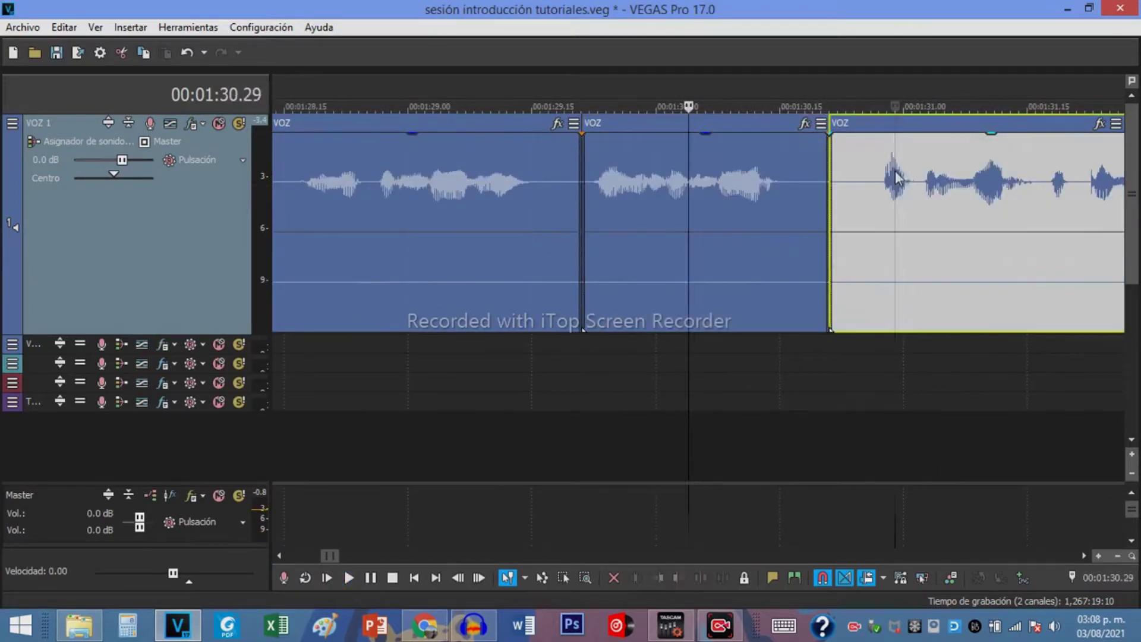
pyautogui.press('space')
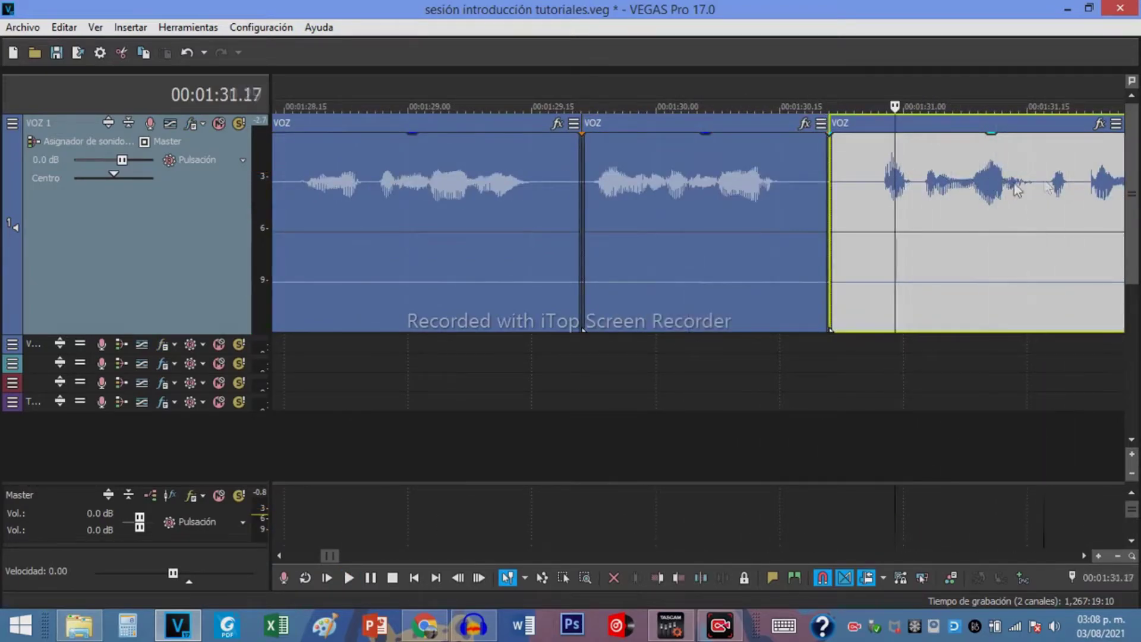
pyautogui.press('s')
pyautogui.click(995, 187)
pyautogui.press('Delete')
pyautogui.press('space')
# Cut out the silent section between about 1:35.4 and 1:35.8 in the last VOZ clip
pyautogui.scroll(-3, 901, 209)
pyautogui.scroll(-3, 854, 213)
pyautogui.scroll(1, 783, 202)
pyautogui.click(776, 181)
pyautogui.scroll(3, 713, 184)
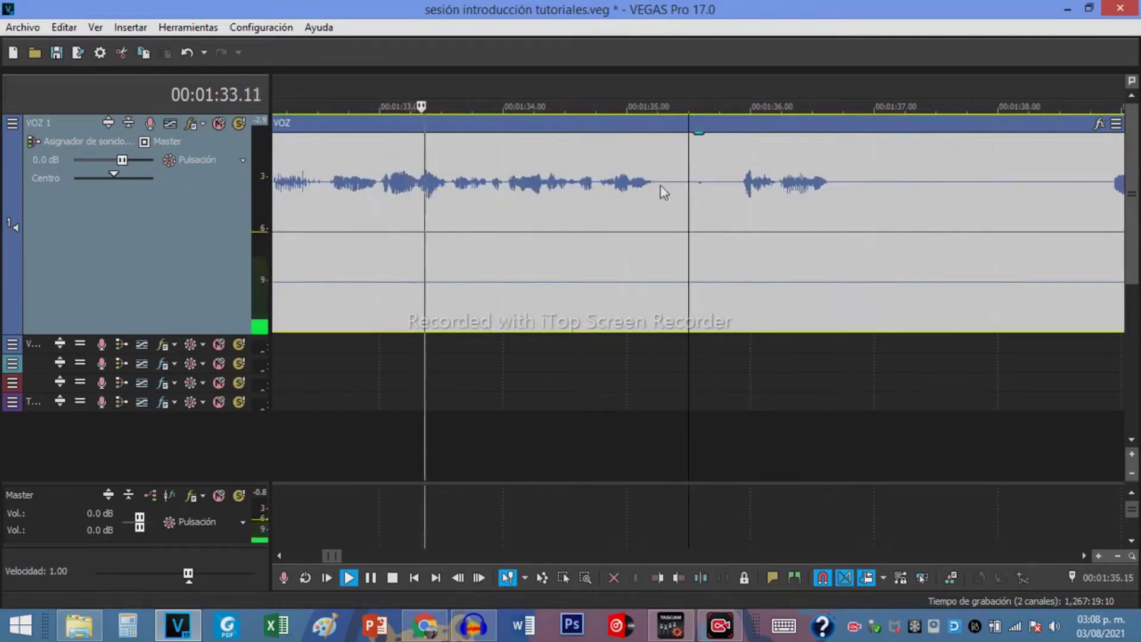
pyautogui.click(676, 178)
pyautogui.press('s')
pyautogui.click(723, 177)
pyautogui.press('s')
pyautogui.click(697, 182)
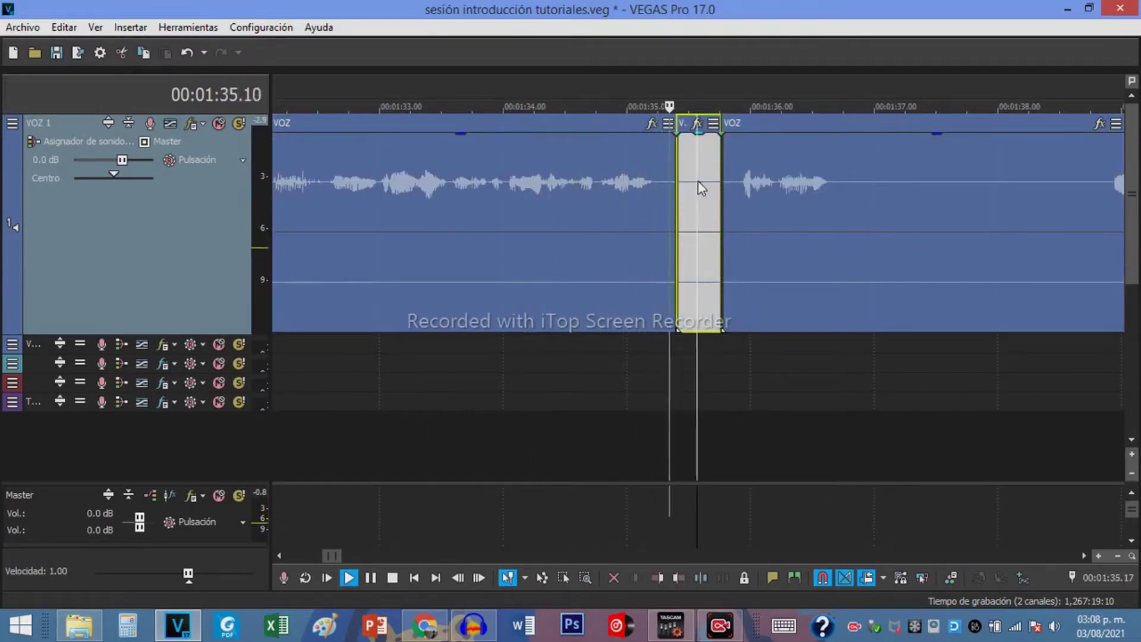
pyautogui.press('Delete')
# Cut out the long silence starting at about 1:36.4 in the last VOZ clip and play the joint
pyautogui.click(813, 178)
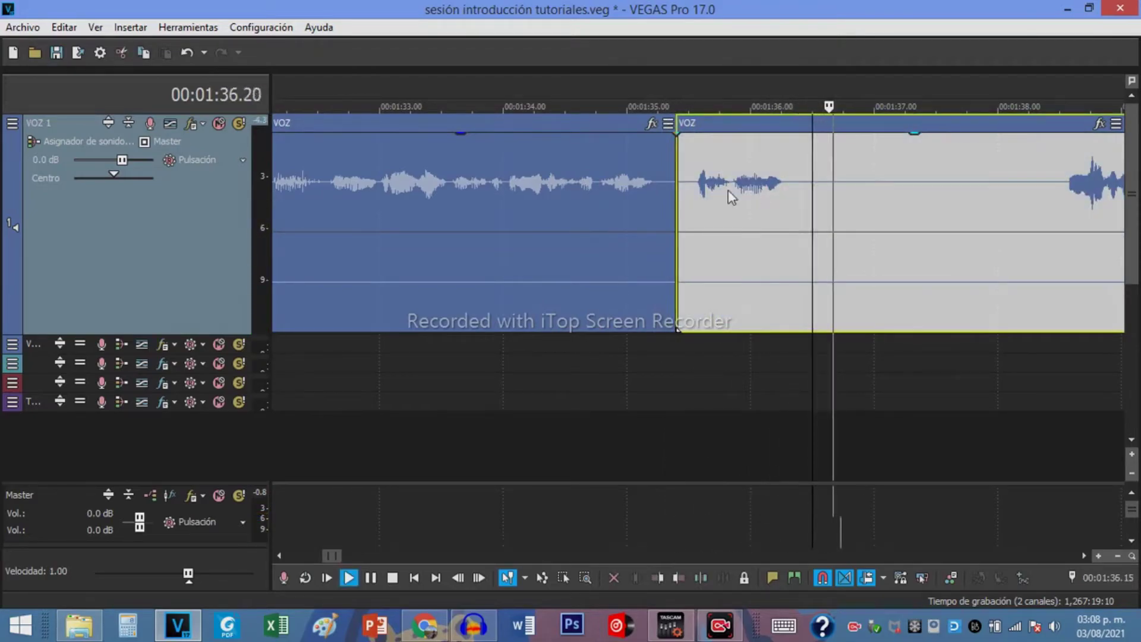
pyautogui.scroll(-1, 834, 196)
pyautogui.click(860, 184)
pyautogui.press('s')
pyautogui.click(676, 182)
pyautogui.press('s')
pyautogui.press('space')
pyautogui.press('Delete')
pyautogui.scroll(-3, 803, 237)
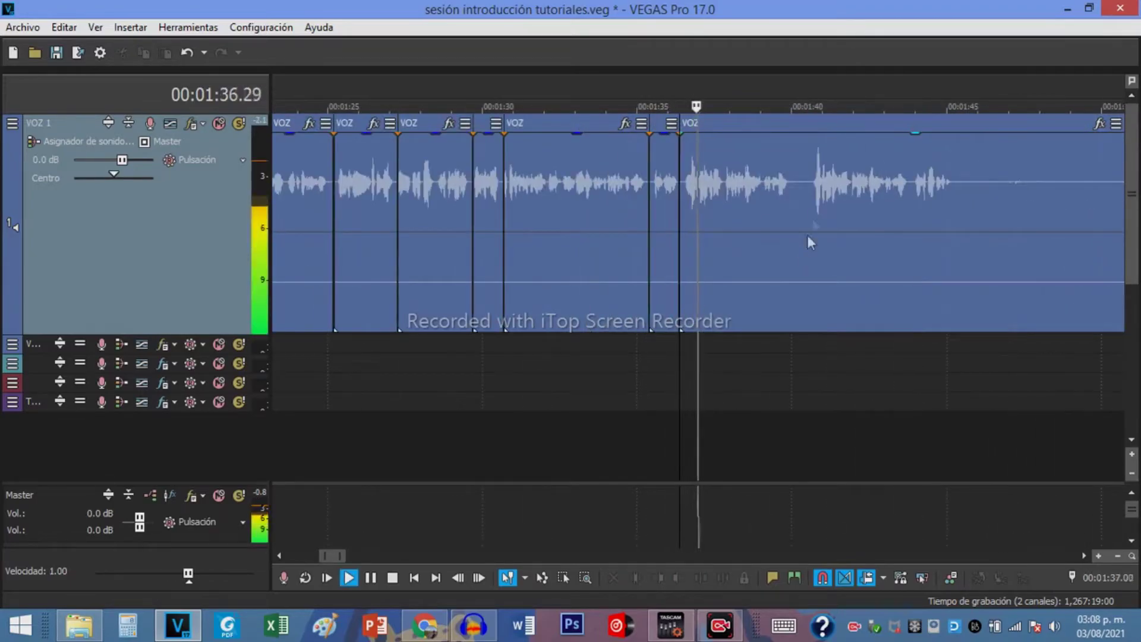
# Cut out the short silence starting at about 00:01:40.03 in the last VOZ clip
pyautogui.click(793, 187)
pyautogui.scroll(3, 777, 202)
pyautogui.press('s')
pyautogui.scroll(3, 713, 182)
pyautogui.click(795, 189)
pyautogui.press('s')
pyautogui.click(763, 186)
pyautogui.press('space')
pyautogui.press('Delete')
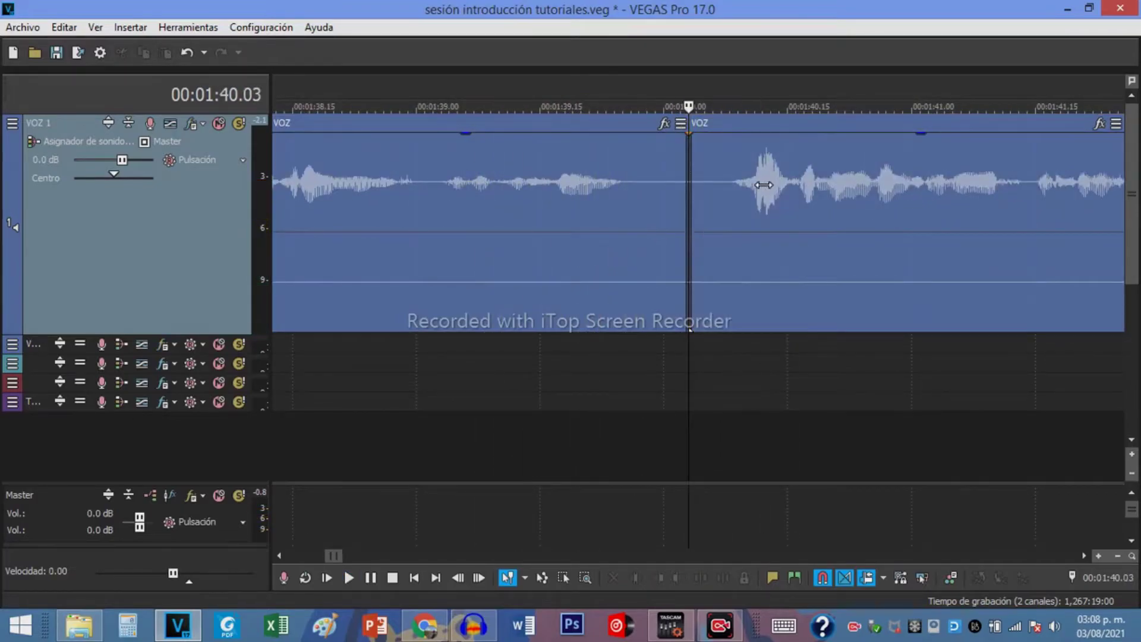
# Listen around the new joint and delete the VOZ clip between 00:01:36.11 and 00:01:40.03
pyautogui.press('space')
pyautogui.scroll(-5, 904, 175)
pyautogui.click(633, 191)
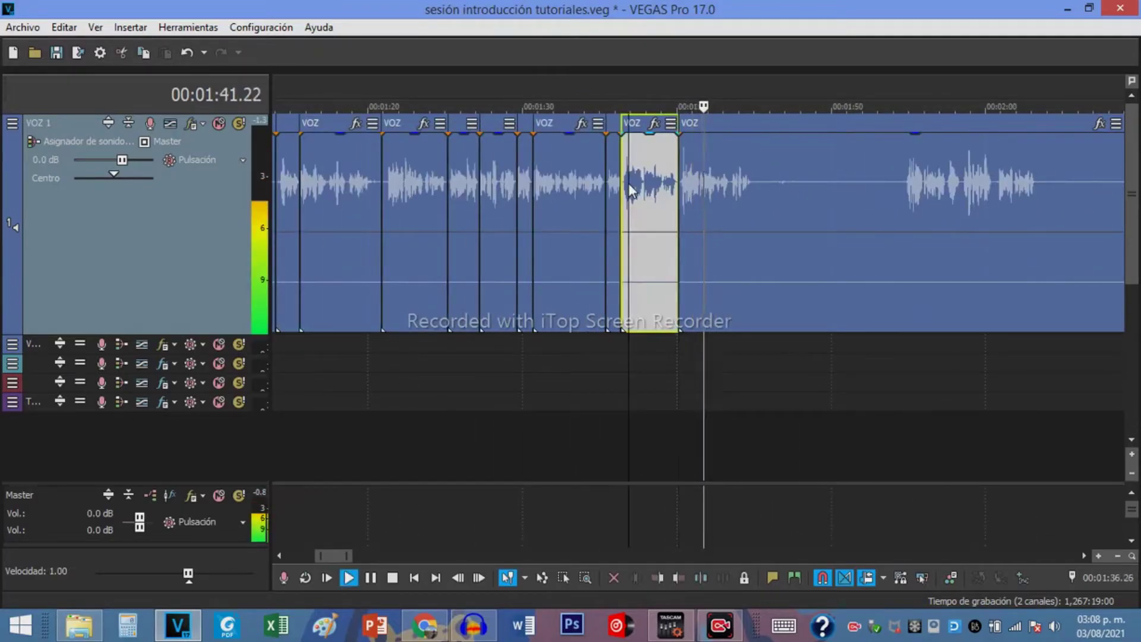
pyautogui.press('space')
pyautogui.scroll(4, 737, 193)
pyautogui.press('Delete')
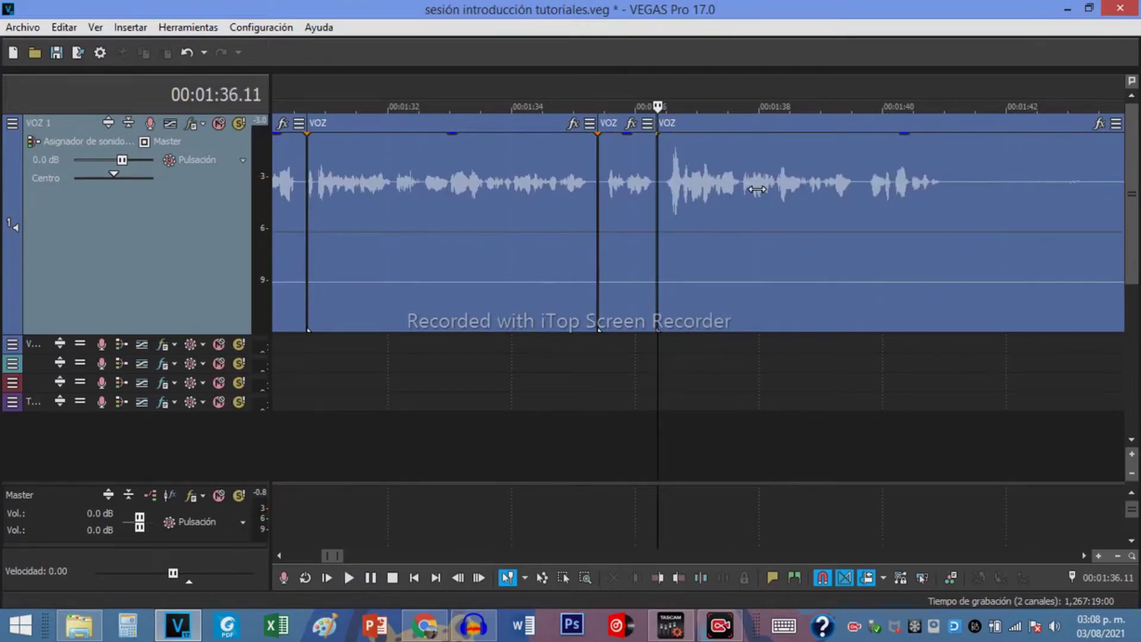
# Cut out the long silence starting at 00:01:41.10 in the last VOZ clip and overlap the joint by 3 frames
pyautogui.click(968, 180)
pyautogui.scroll(-3, 835, 212)
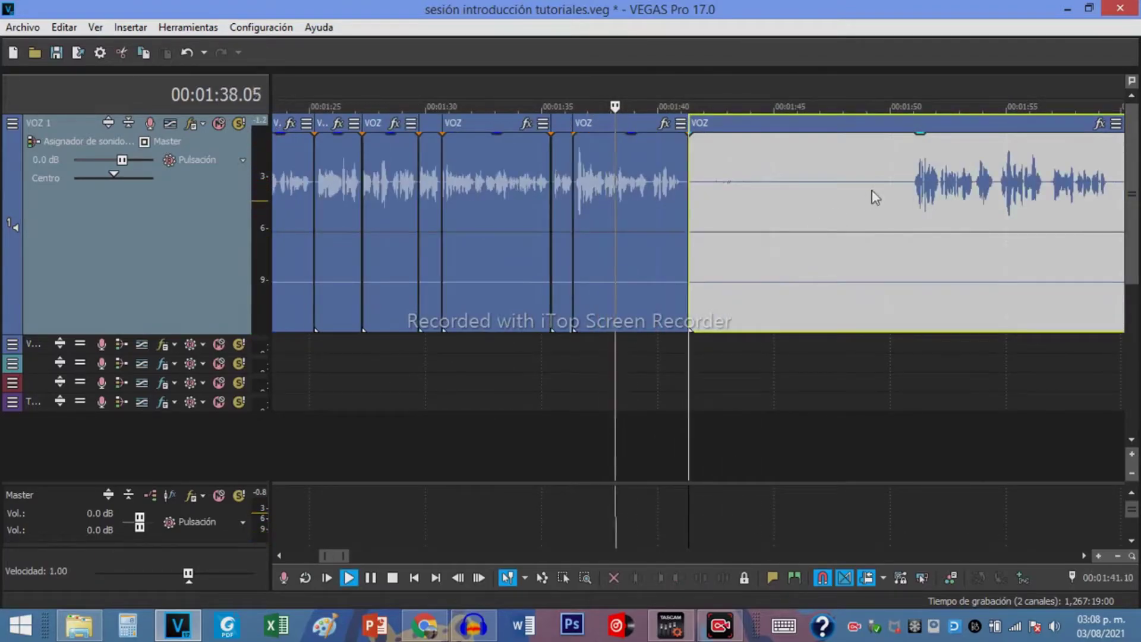
pyautogui.click(909, 180)
pyautogui.press('s')
pyautogui.click(869, 176)
pyautogui.press('Delete')
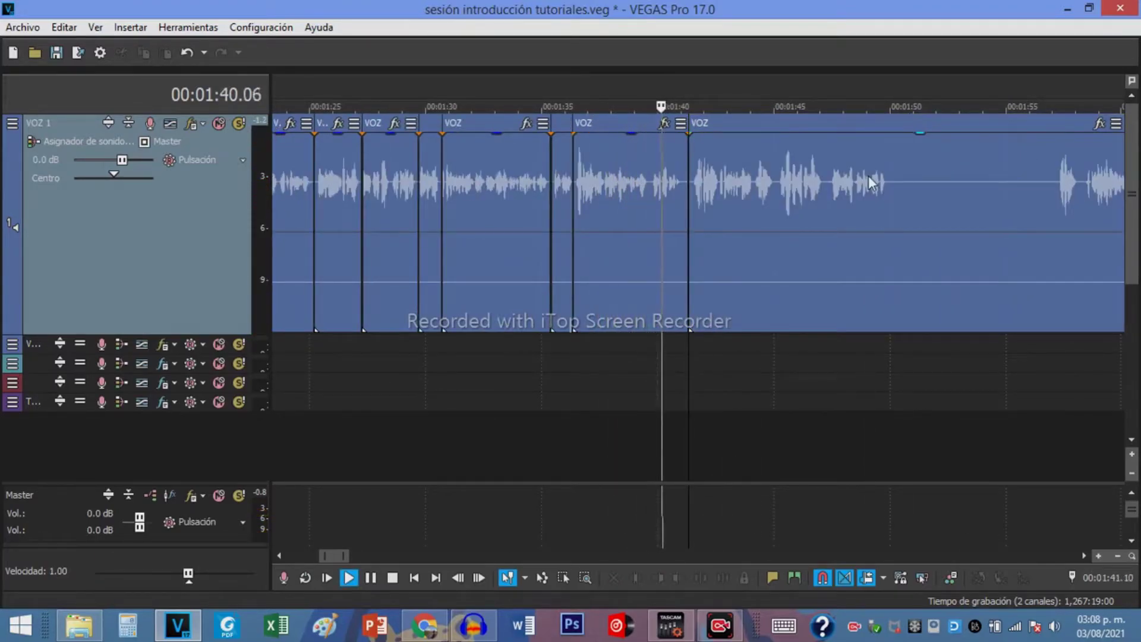
pyautogui.scroll(4, 748, 206)
pyautogui.click(750, 204)
pyautogui.scroll(-3, 790, 195)
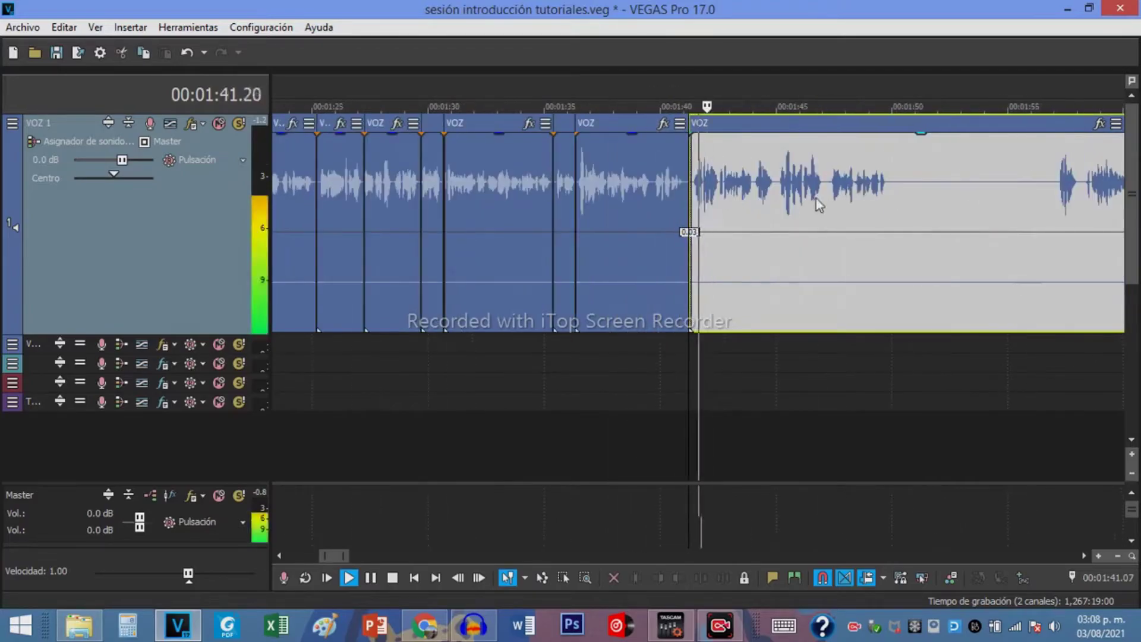
# Cut out the long silence starting at 00:01:50.00 in the last VOZ clip and play the joint
pyautogui.click(892, 181)
pyautogui.scroll(2, 885, 190)
pyautogui.press('s')
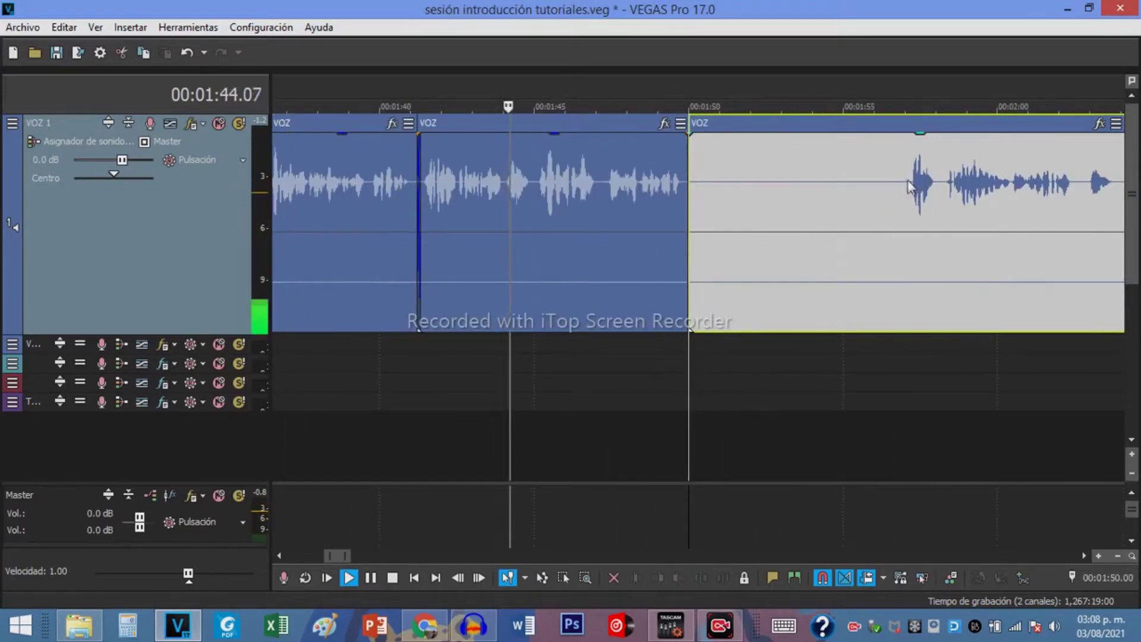
pyautogui.click(906, 182)
pyautogui.press('s')
pyautogui.click(834, 191)
pyautogui.press('Delete')
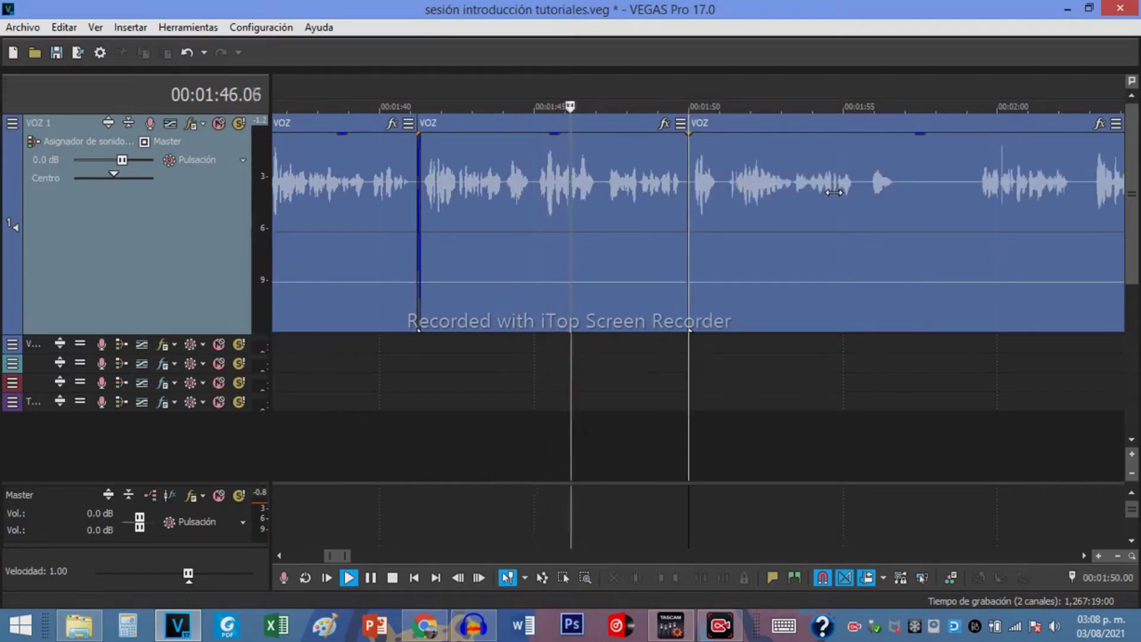
pyautogui.scroll(-2, 837, 194)
pyautogui.click(666, 199)
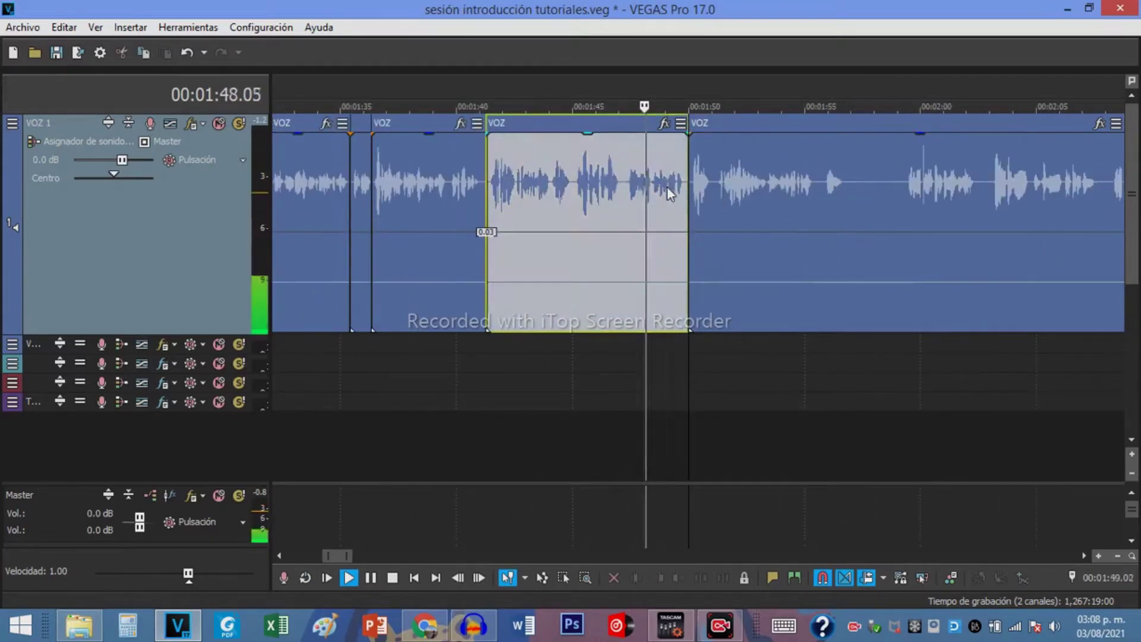
pyautogui.scroll(2, 743, 199)
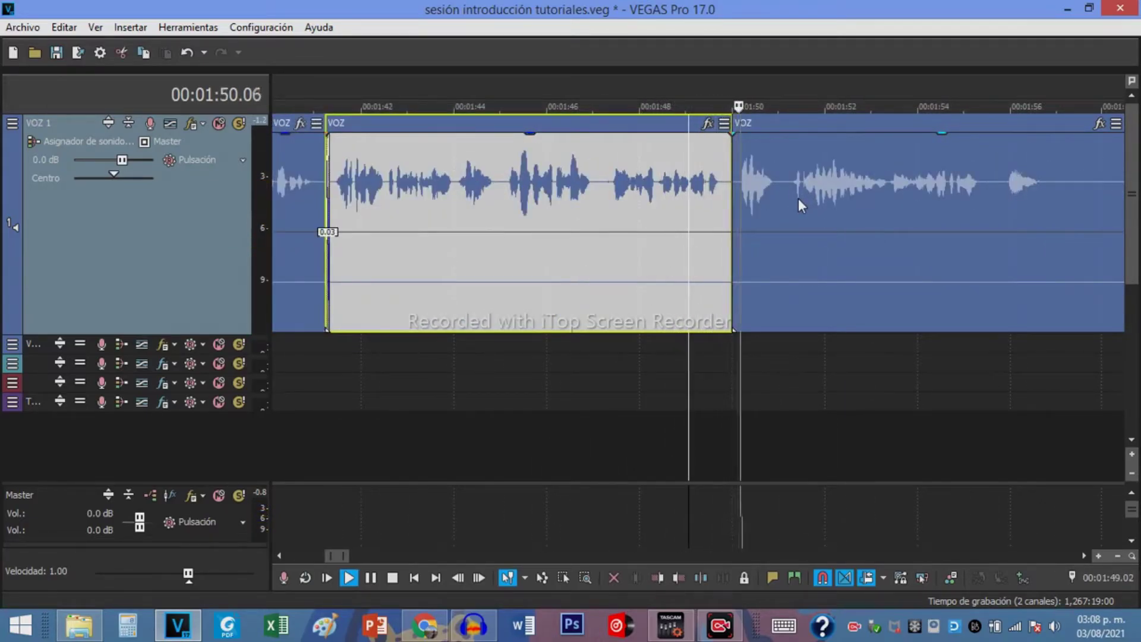
# Split the last VOZ clip at 00:01:51.04, shift the part after the cut earlier for a 6-frame crossfade, and play it
pyautogui.scroll(-2, 797, 198)
pyautogui.click(740, 188)
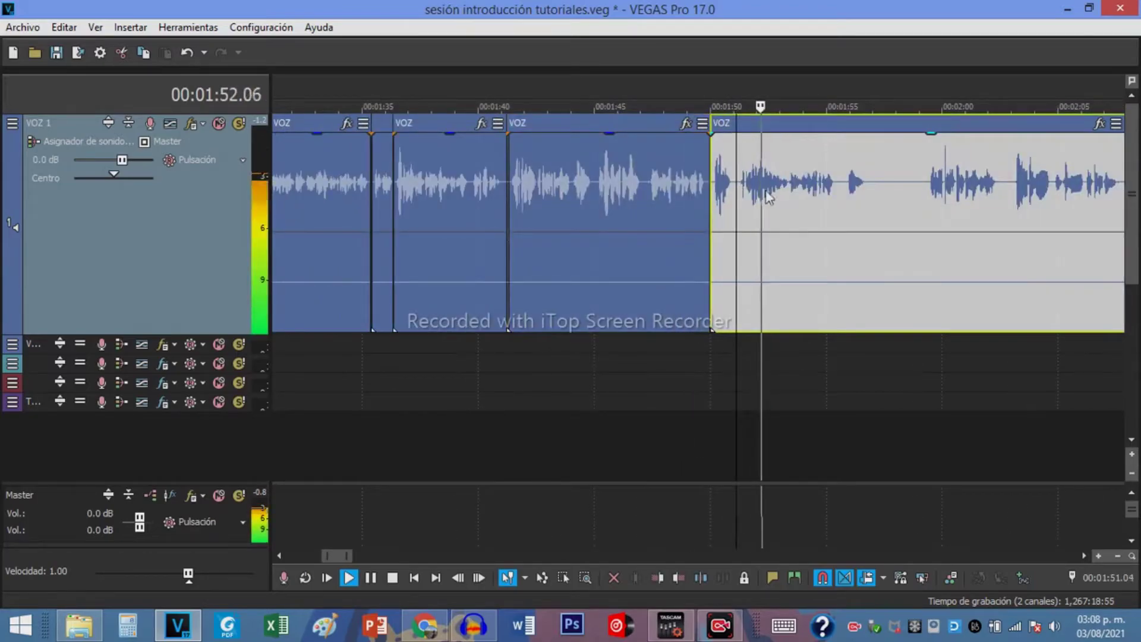
pyautogui.scroll(2, 686, 178)
pyautogui.press('s')
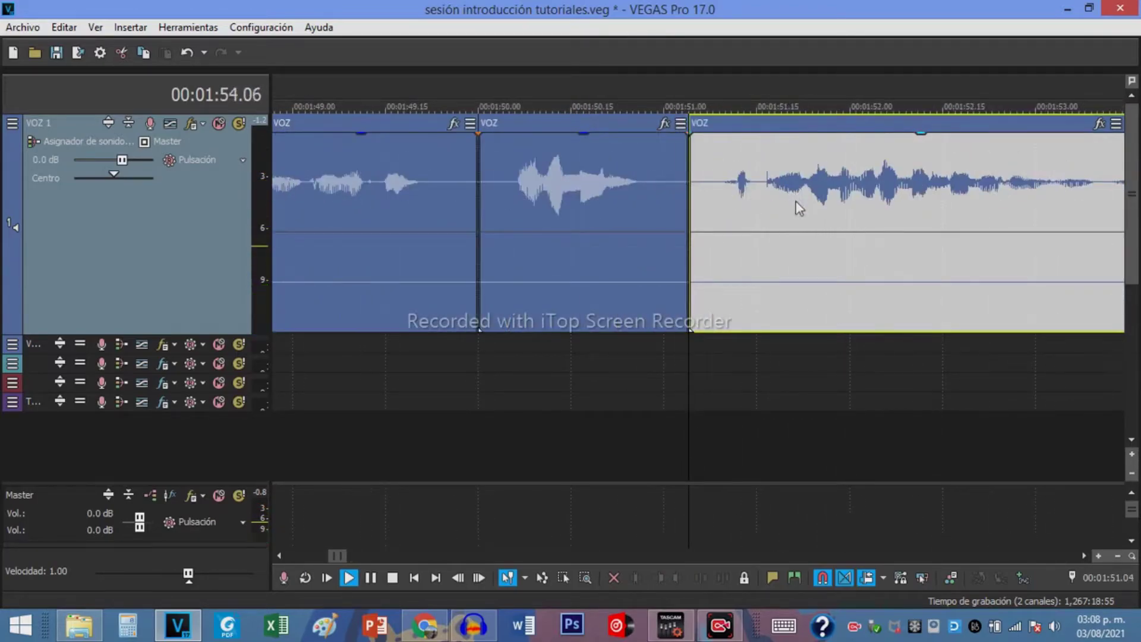
pyautogui.press('space')
pyautogui.moveTo(840, 195)
pyautogui.mouseDown()
pyautogui.moveTo(822, 199)
pyautogui.moveTo(830, 194)
pyautogui.mouseUp()
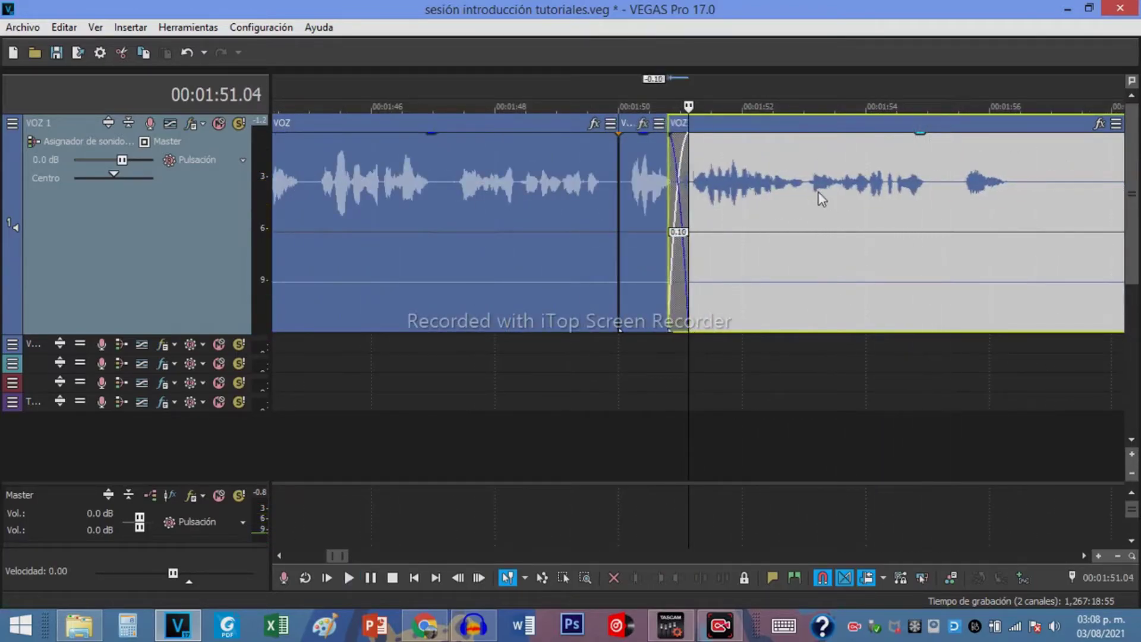
pyautogui.press('space')
pyautogui.press('space')
pyautogui.press('space')
# Split the last VOZ clip in the pause at about 00:01:55.10 and overlap the two parts by 4 frames
pyautogui.scroll(-2, 854, 192)
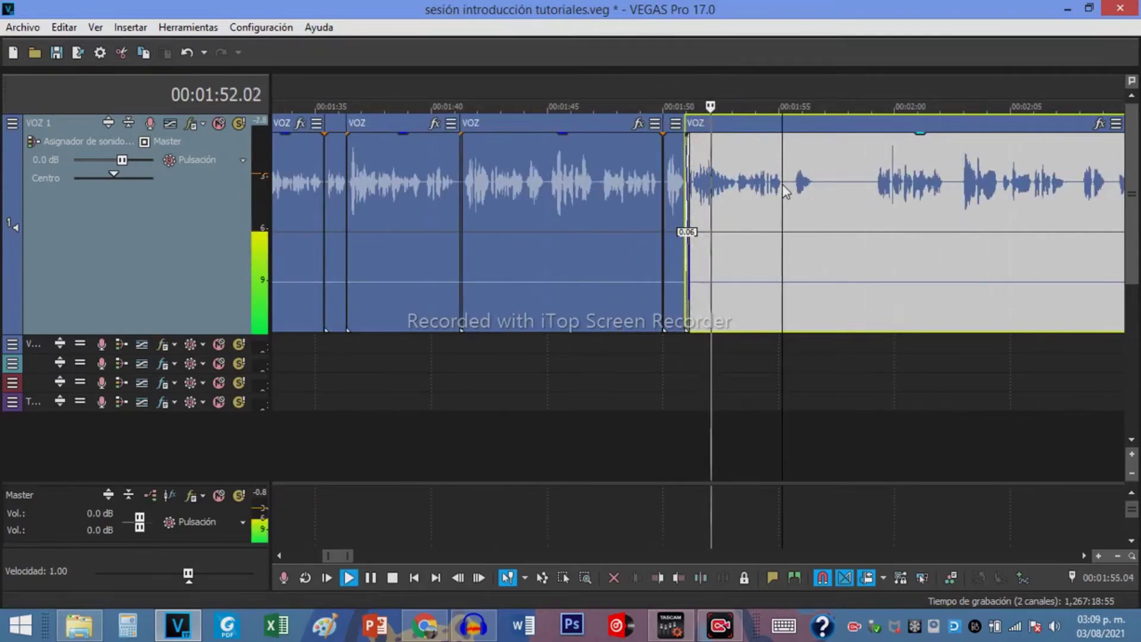
pyautogui.scroll(5, 778, 183)
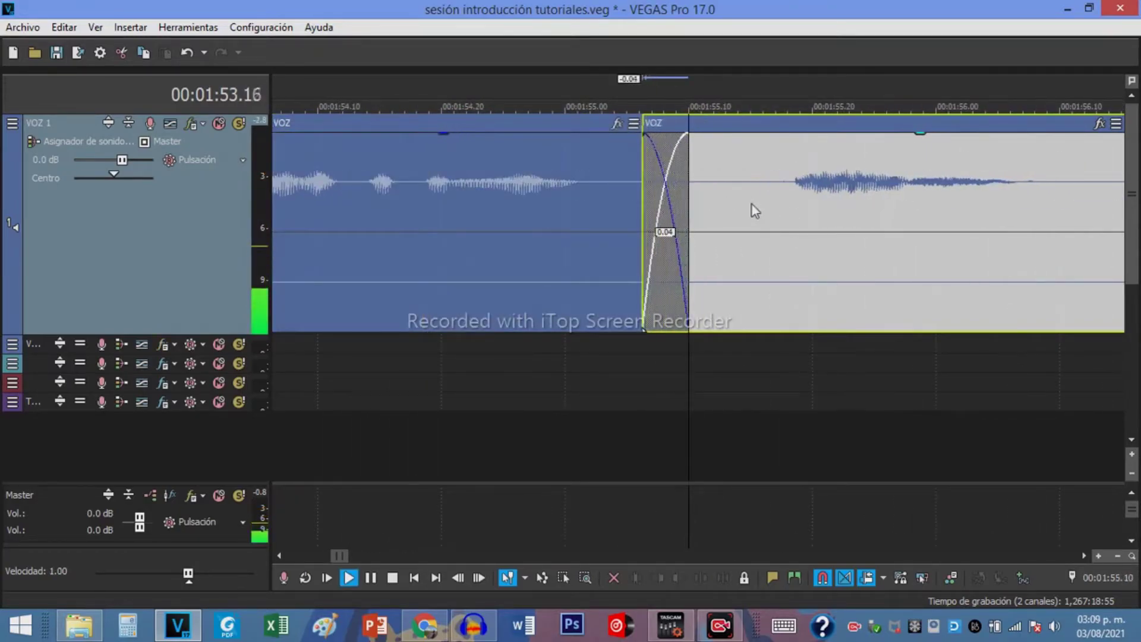
pyautogui.scroll(-3, 755, 211)
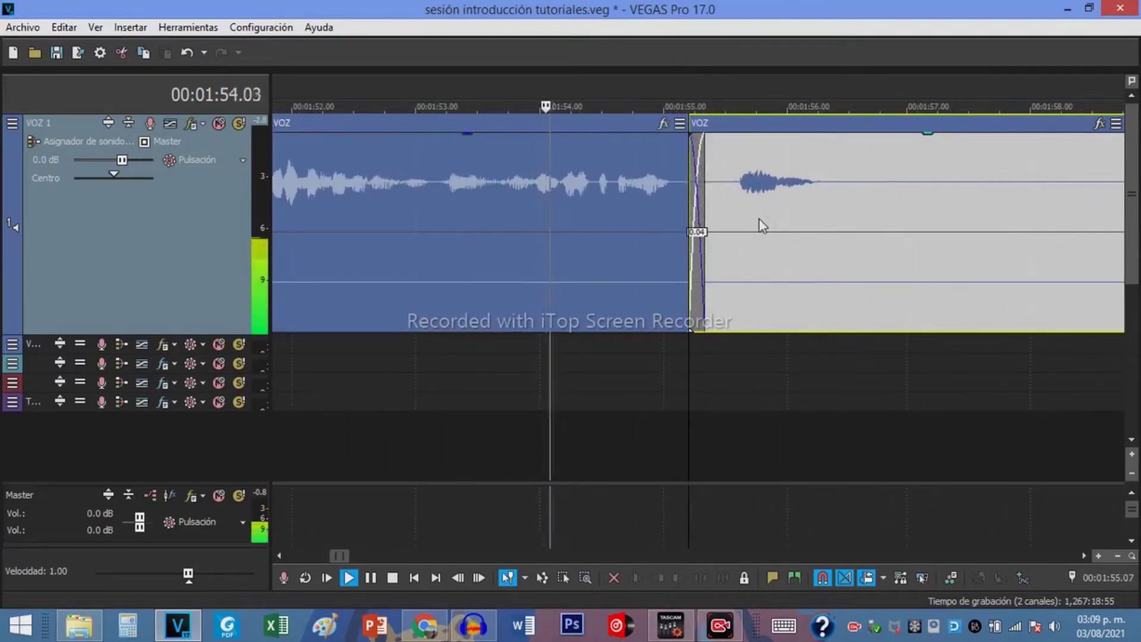
# Cut out the silence between about 1:56.5 and 1:59 in the last VOZ clip and play the joint
pyautogui.click(853, 177)
pyautogui.press('s')
pyautogui.scroll(-1, 888, 176)
pyautogui.click(917, 186)
pyautogui.press('s')
pyautogui.click(873, 186)
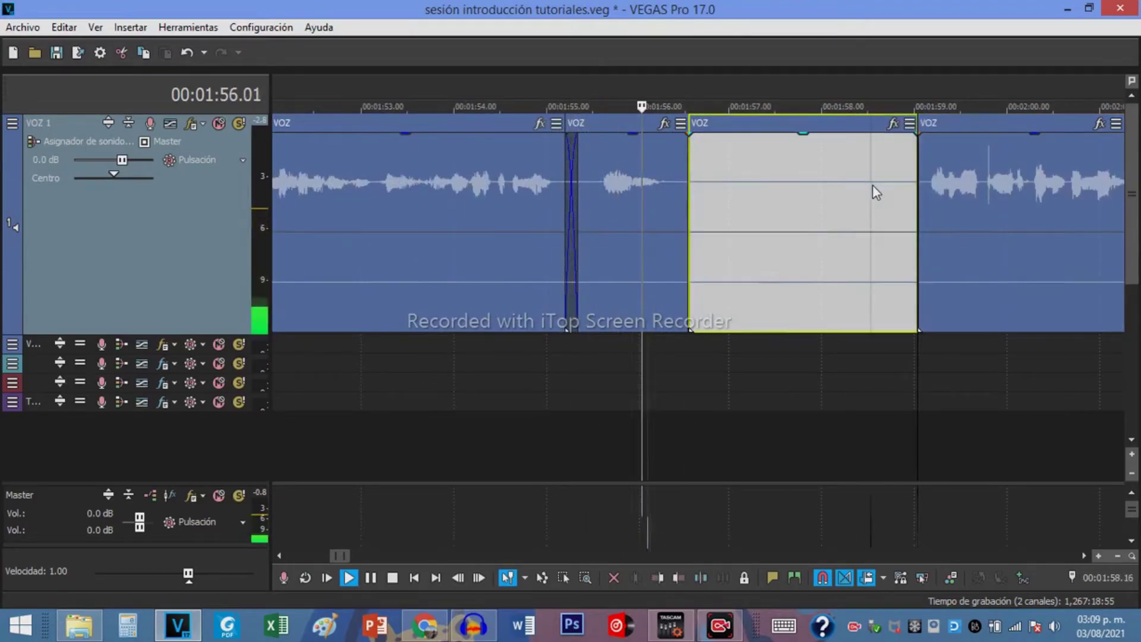
pyautogui.press('Delete')
pyautogui.press('space')
pyautogui.scroll(-3, 829, 212)
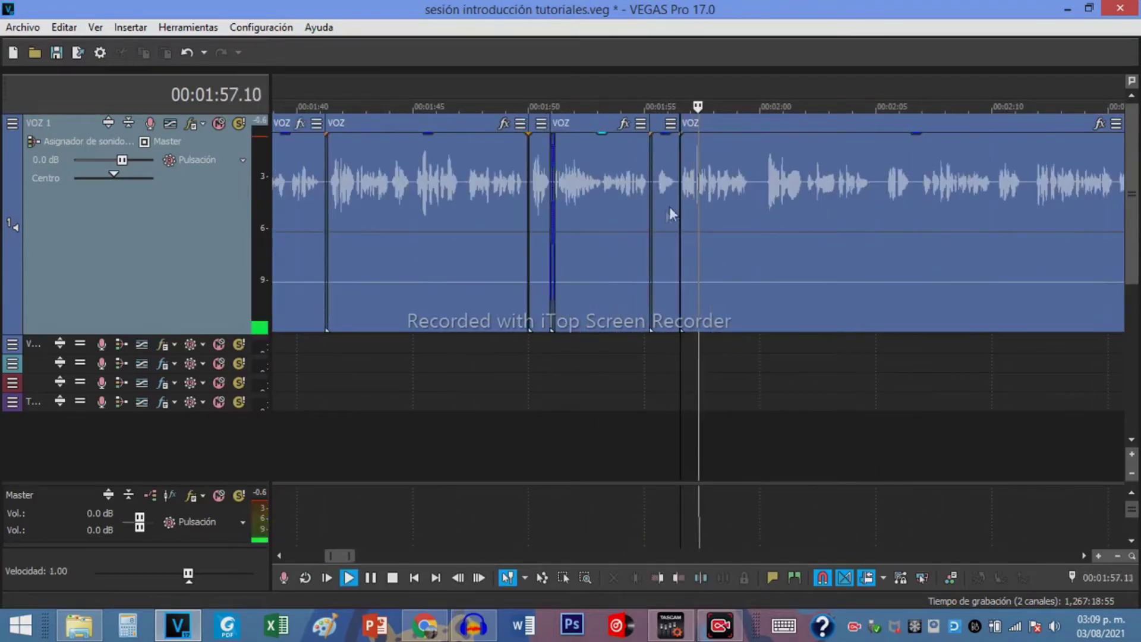
# Cut out the silent pause starting at 00:01:59.18 in the last VOZ clip and play the joint
pyautogui.click(661, 206)
pyautogui.click(740, 175)
pyautogui.scroll(3, 736, 181)
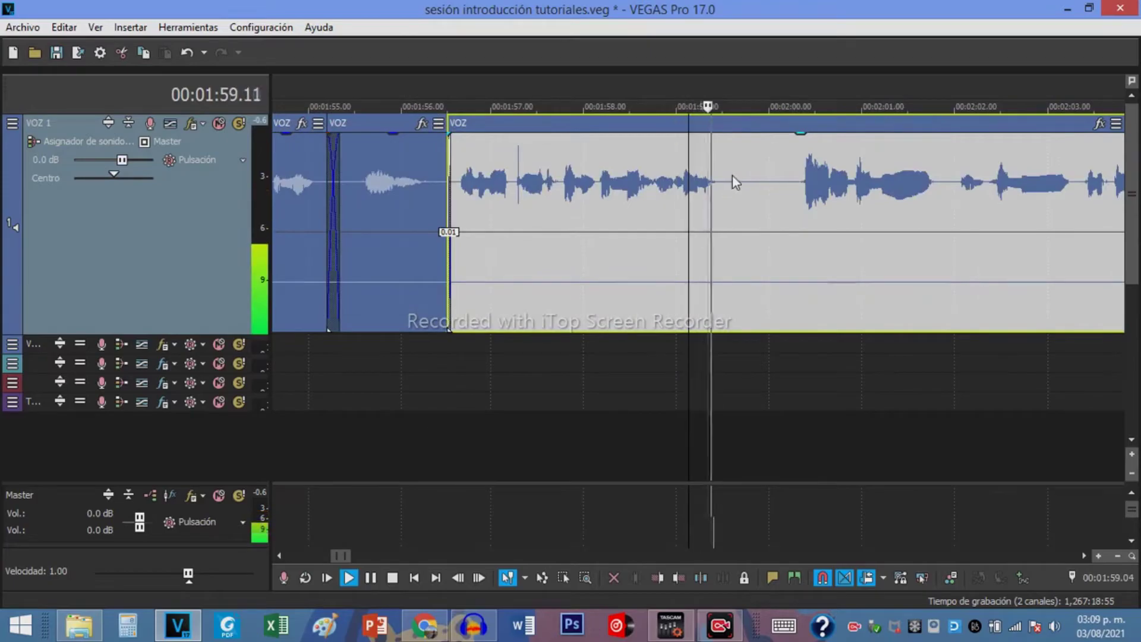
pyautogui.click(732, 174)
pyautogui.press('s')
pyautogui.click(798, 186)
pyautogui.press('s')
pyautogui.click(775, 177)
pyautogui.press('space')
pyautogui.press('Delete')
pyautogui.press('space')
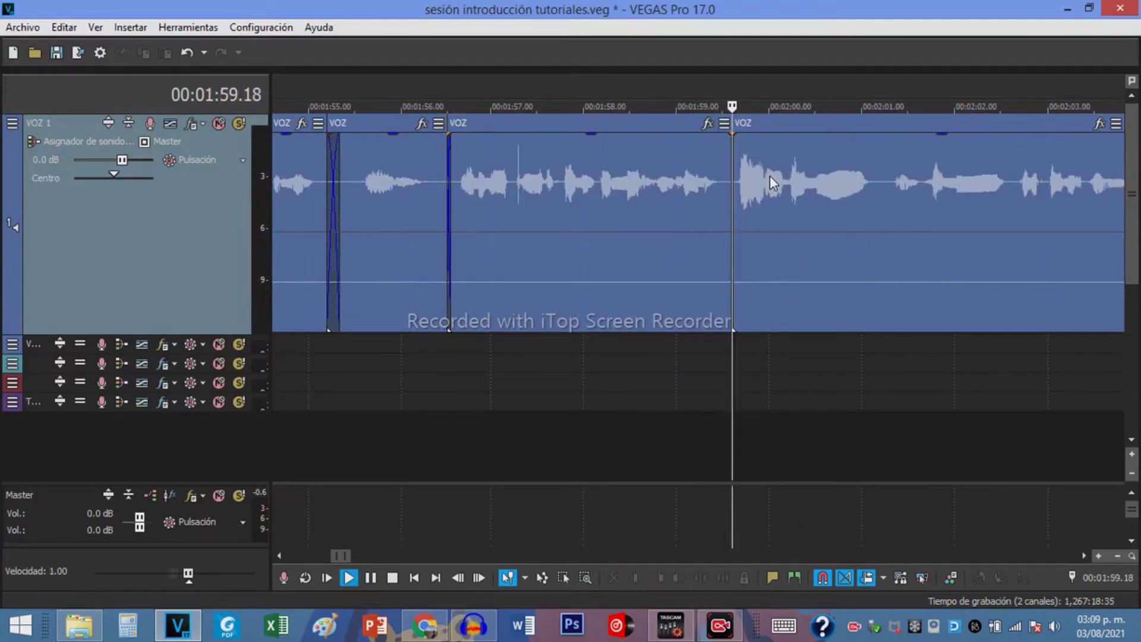
# Listen to the passage after the last joint and isolate its short spoken fragment with splits at about 00:02:01.10 and 00:02:01.21
pyautogui.click(773, 169)
pyautogui.scroll(2, 785, 179)
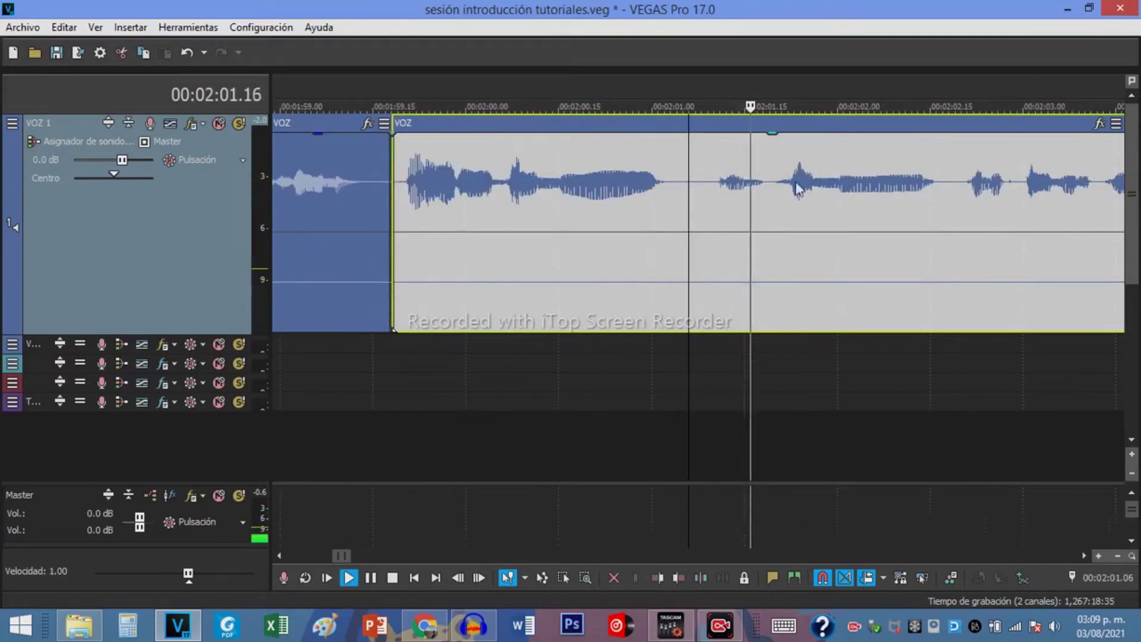
pyautogui.scroll(-3, 820, 185)
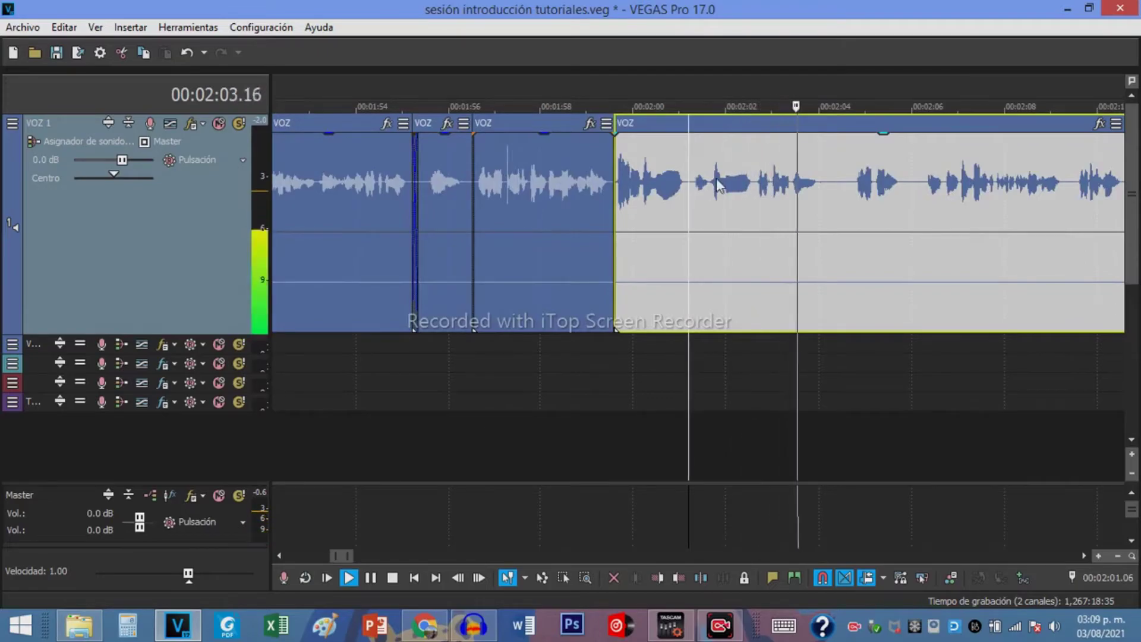
pyautogui.click(693, 177)
pyautogui.press('s')
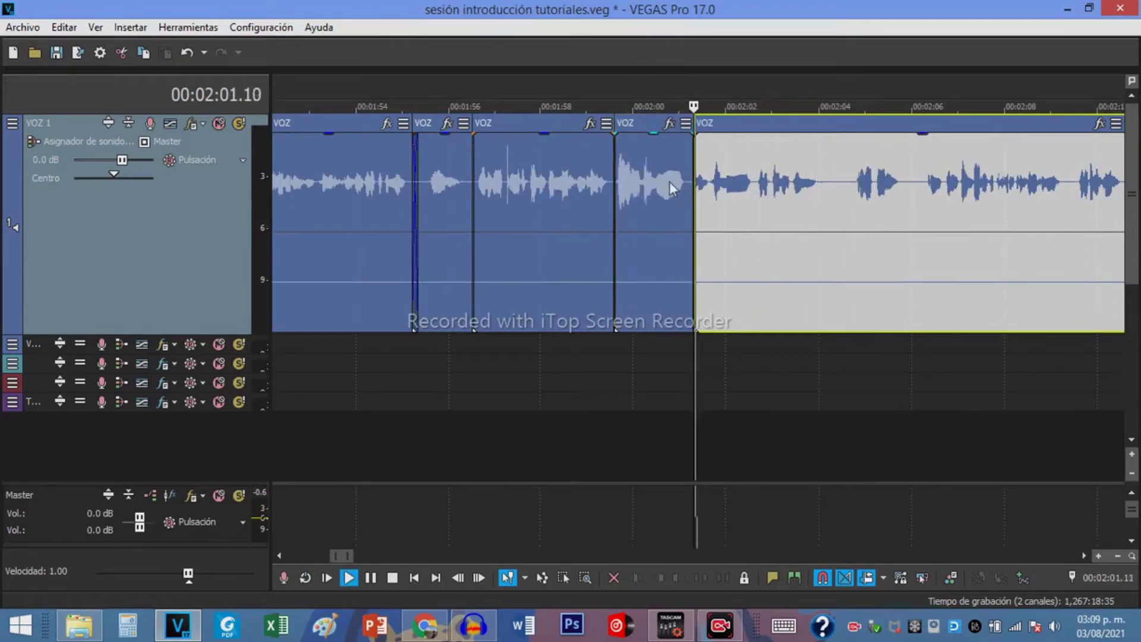
pyautogui.press('space')
pyautogui.click(712, 180)
pyautogui.press('s')
# Delete the isolated short fragment together with the VOZ clip just before it, and play the new joint
pyautogui.click(702, 180)
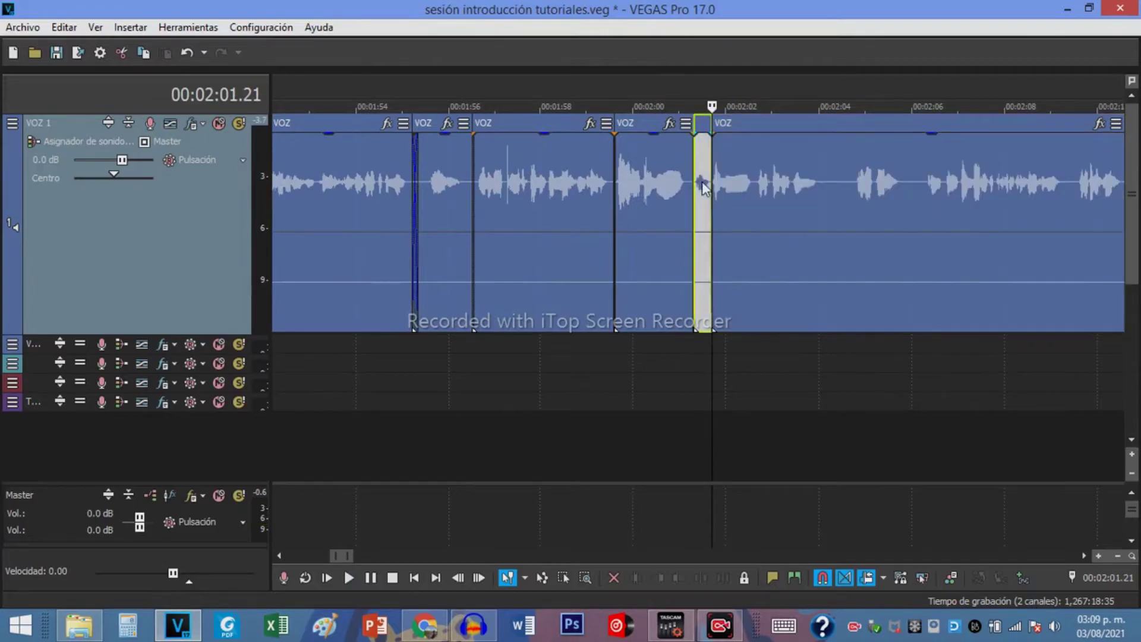
pyautogui.keyDown('ctrl'); pyautogui.click(607, 189); pyautogui.keyUp('ctrl')
pyautogui.keyDown('ctrl'); pyautogui.click(638, 189); pyautogui.keyUp('ctrl')
pyautogui.keyDown('ctrl'); pyautogui.click(603, 192); pyautogui.keyUp('ctrl')
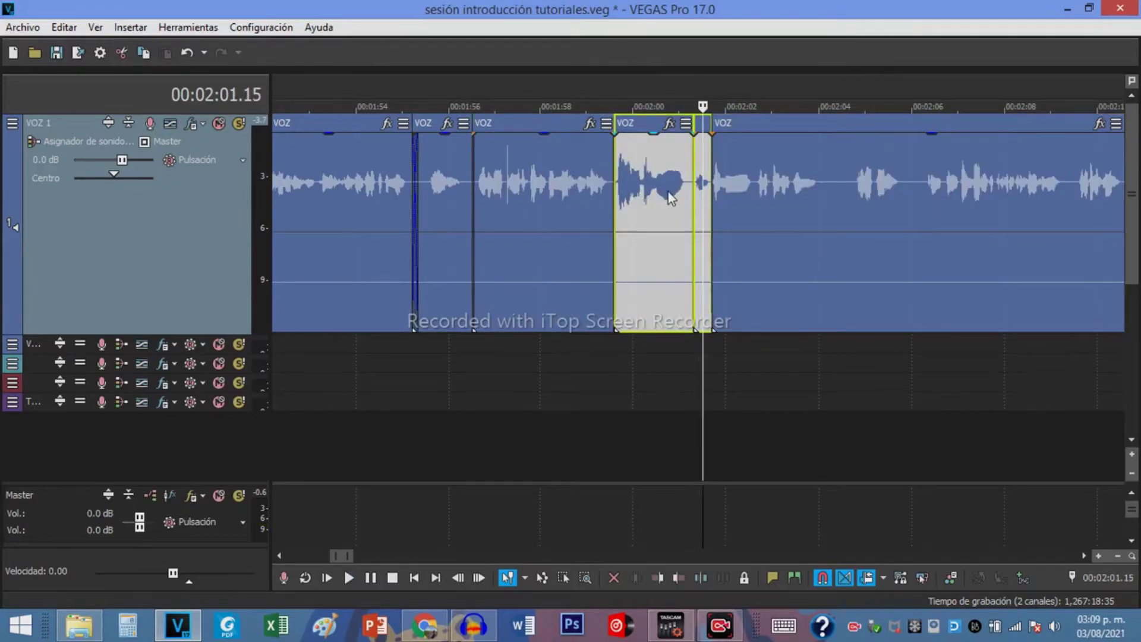
pyautogui.press('Delete')
pyautogui.click(554, 191)
pyautogui.press('space')
# Split the last VOZ clip in the pauses at about 00:02:02 and 00:02:03.19, overlapping the joints by 11 and 4 frames
pyautogui.scroll(3, 594, 167)
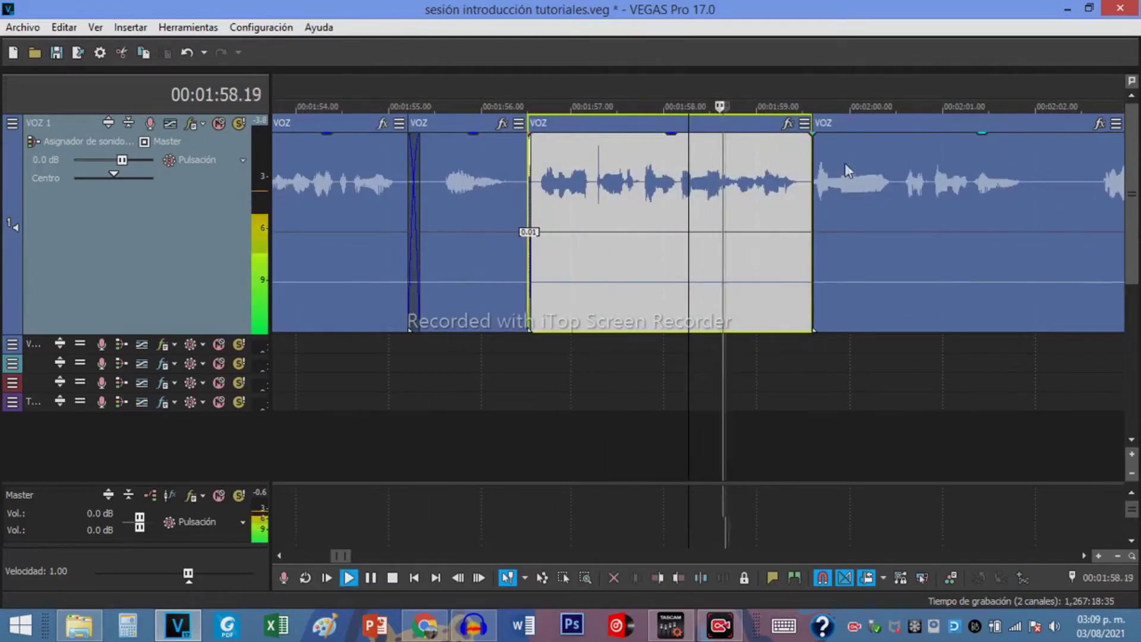
pyautogui.click(854, 173)
pyautogui.moveTo(834, 214); pyautogui.dragTo(789, 207)
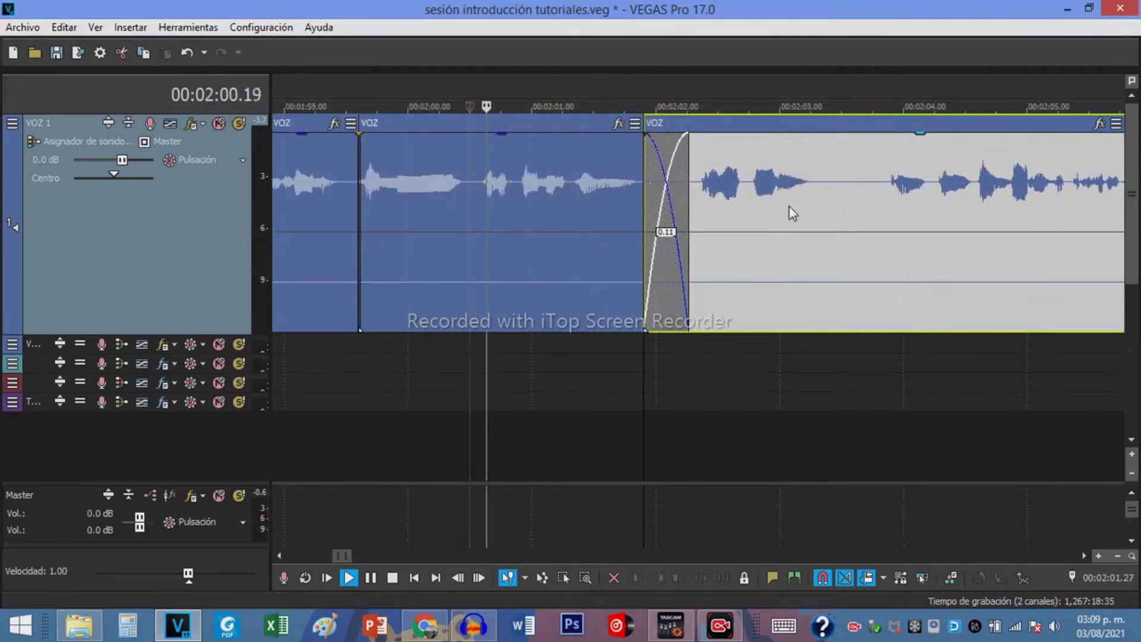
pyautogui.scroll(-3, 772, 211)
pyautogui.click(796, 180)
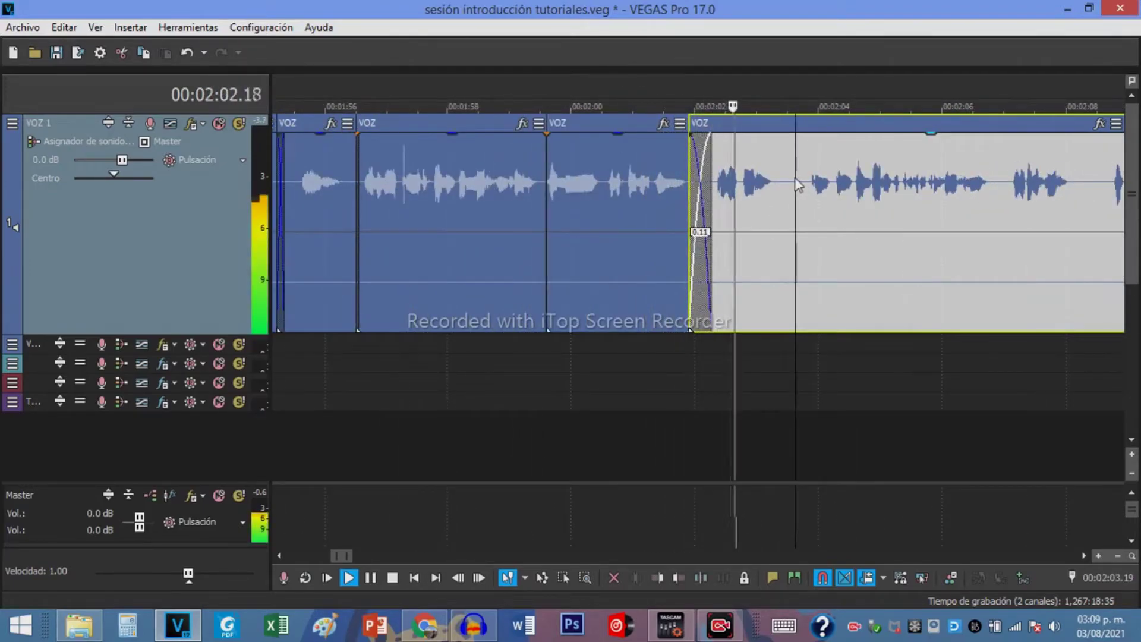
pyautogui.scroll(4, 796, 181)
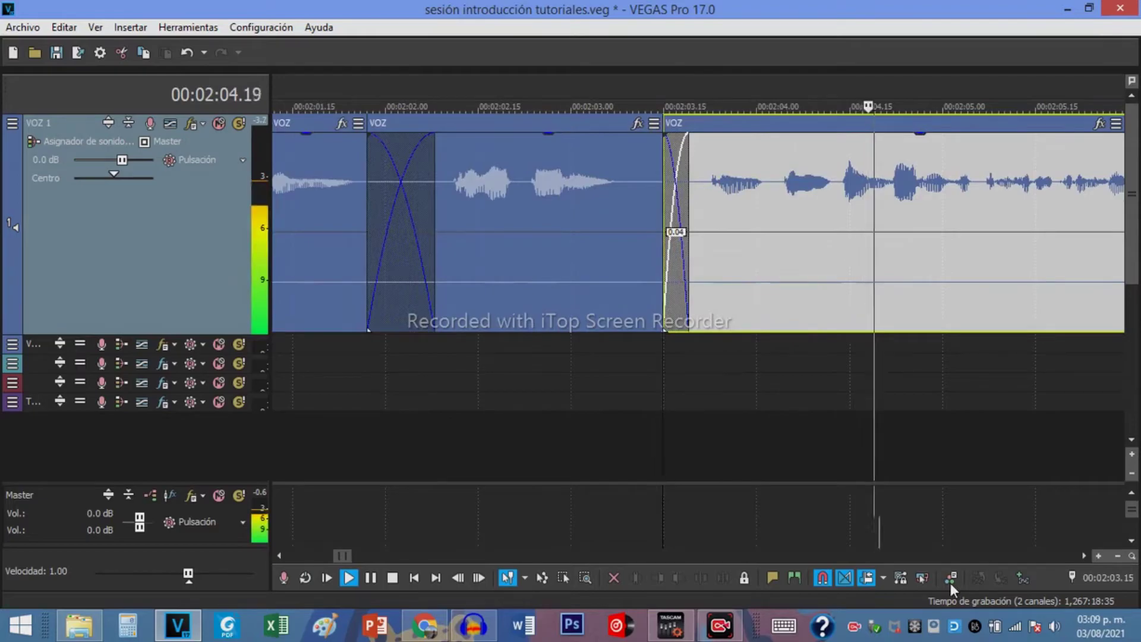
# Split the last VOZ clip in the pauses at about 00:02:06.25 and 00:02:08, overlapping the second joint by 6 frames
pyautogui.scroll(-6, 897, 392)
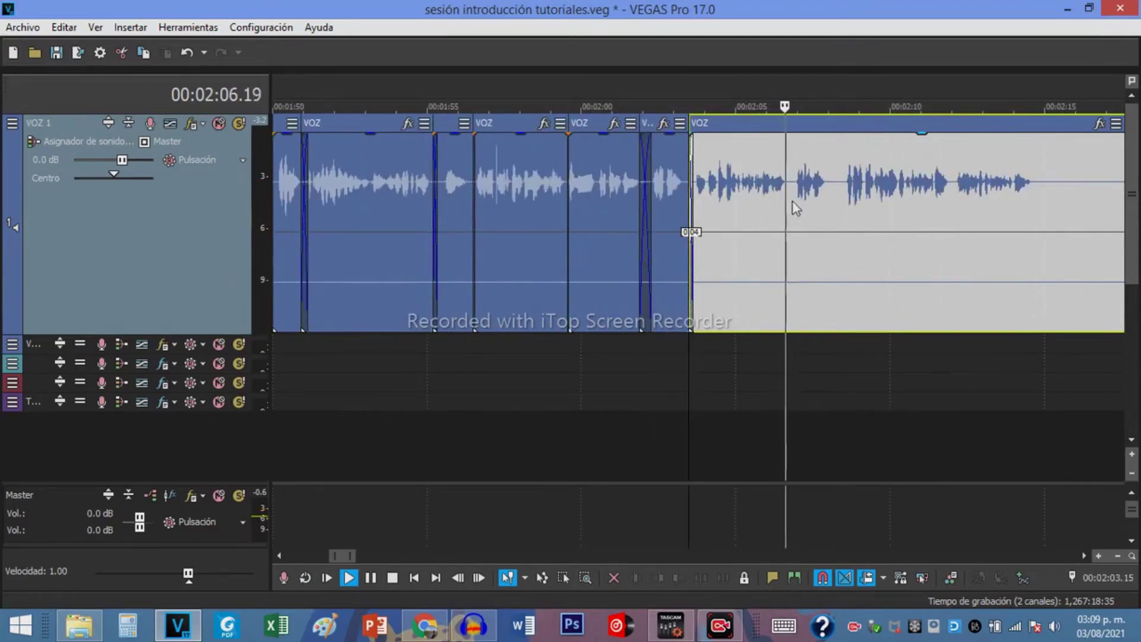
pyautogui.click(794, 177)
pyautogui.scroll(2, 794, 177)
pyautogui.press('s')
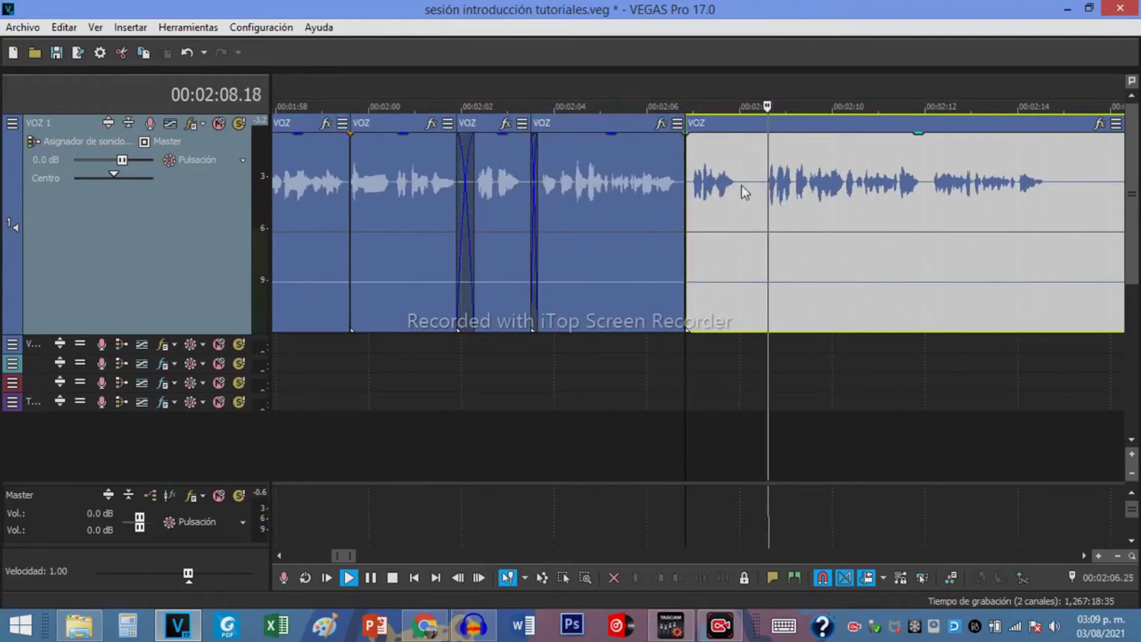
pyautogui.click(745, 177)
pyautogui.press('s')
pyautogui.scroll(4, 785, 196)
# Cut out the long silence between 00:02:15.04 and 00:02:18.13 in the last VOZ clip and play the joint
pyautogui.scroll(-8, 789, 199)
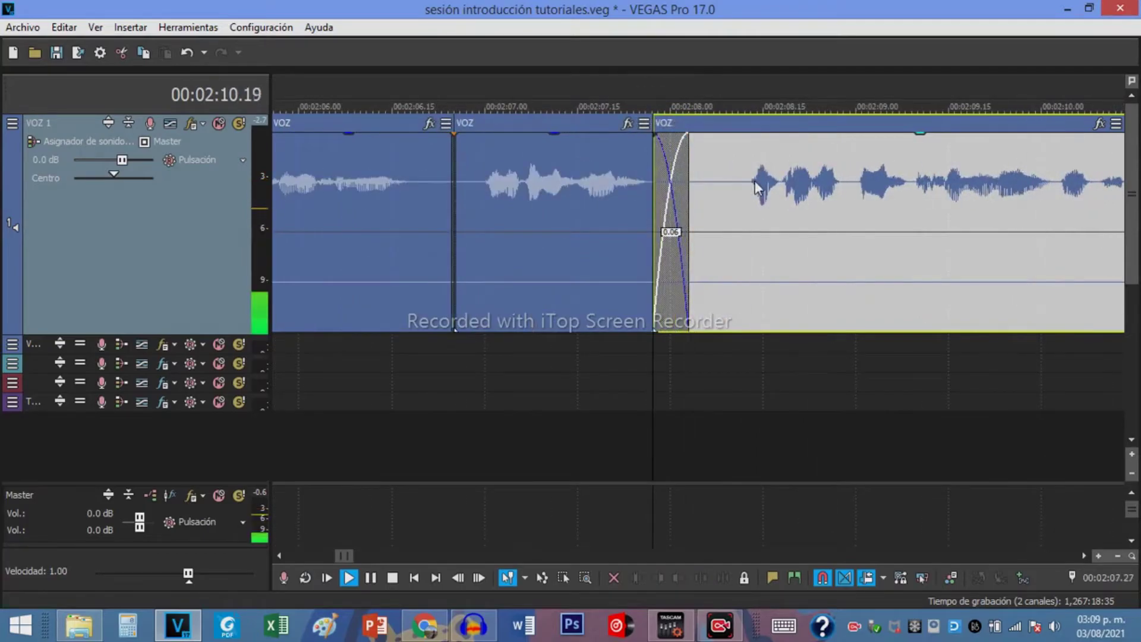
pyautogui.scroll(4, 801, 177)
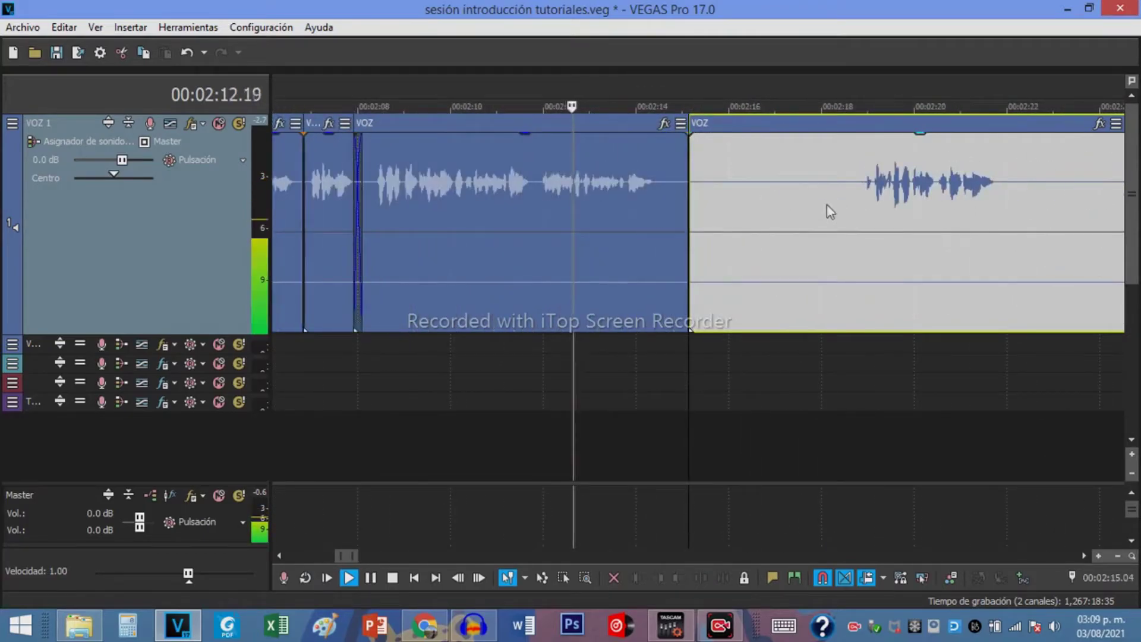
pyautogui.click(841, 202)
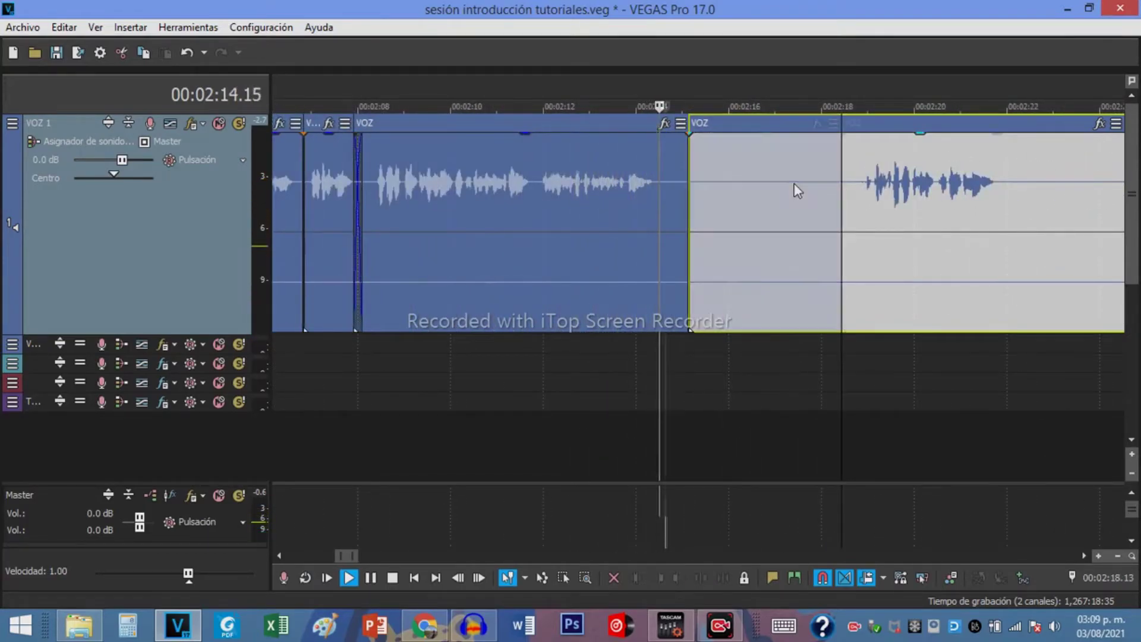
pyautogui.press('s')
pyautogui.click(793, 187)
pyautogui.press('space')
pyautogui.press('Delete')
pyautogui.press('space')
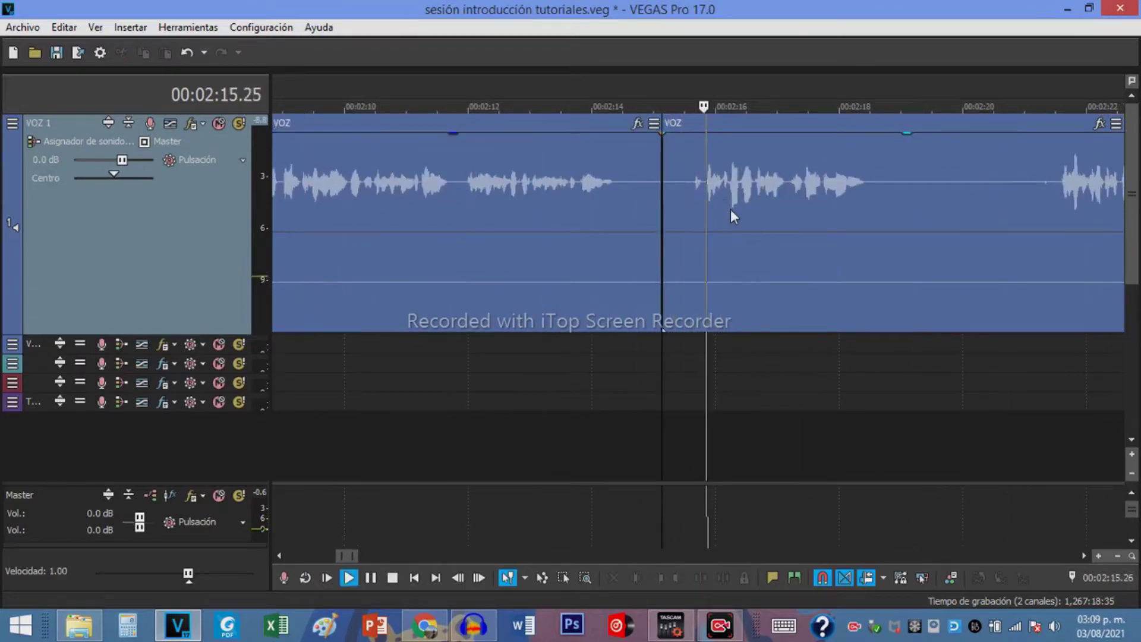
# Overlap the VOZ joint at about 00:02:15 by 10 frames and cut out the silence between about 00:02:18 and 00:02:21
pyautogui.click(713, 206)
pyautogui.press('s')
pyautogui.click(1026, 177)
pyautogui.press('s')
pyautogui.click(984, 182)
pyautogui.press('space')
pyautogui.press('Delete')
pyautogui.press('Delete')
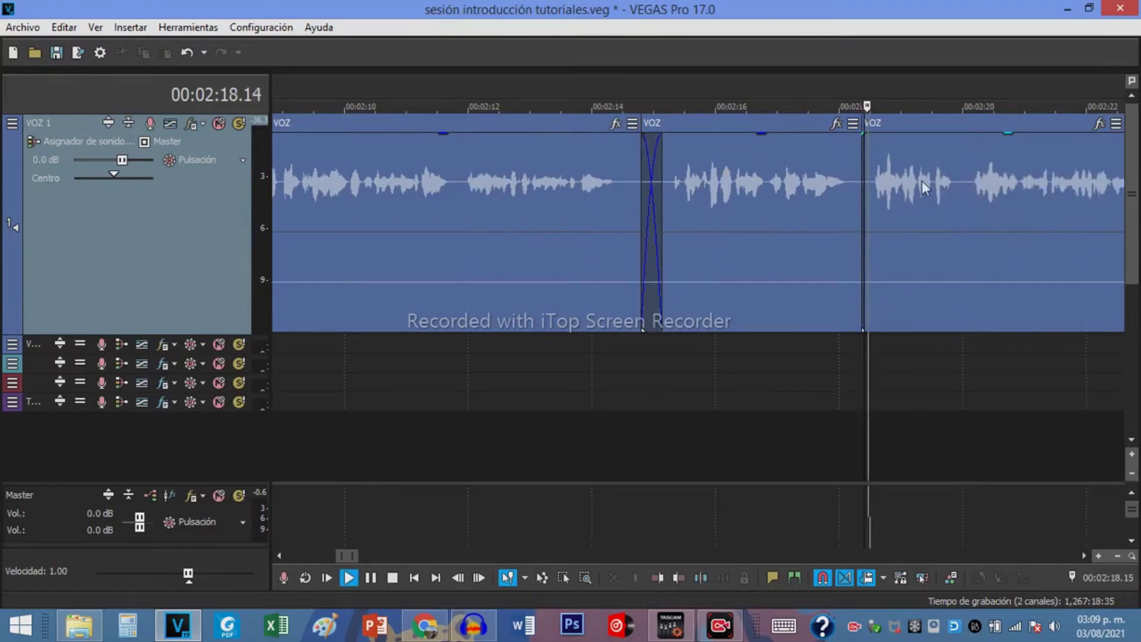
# Delete the VOZ clip between about 00:02:15 and 00:02:18 and play the new joint
pyautogui.scroll(-3, 921, 180)
pyautogui.press('space')
pyautogui.click(625, 193)
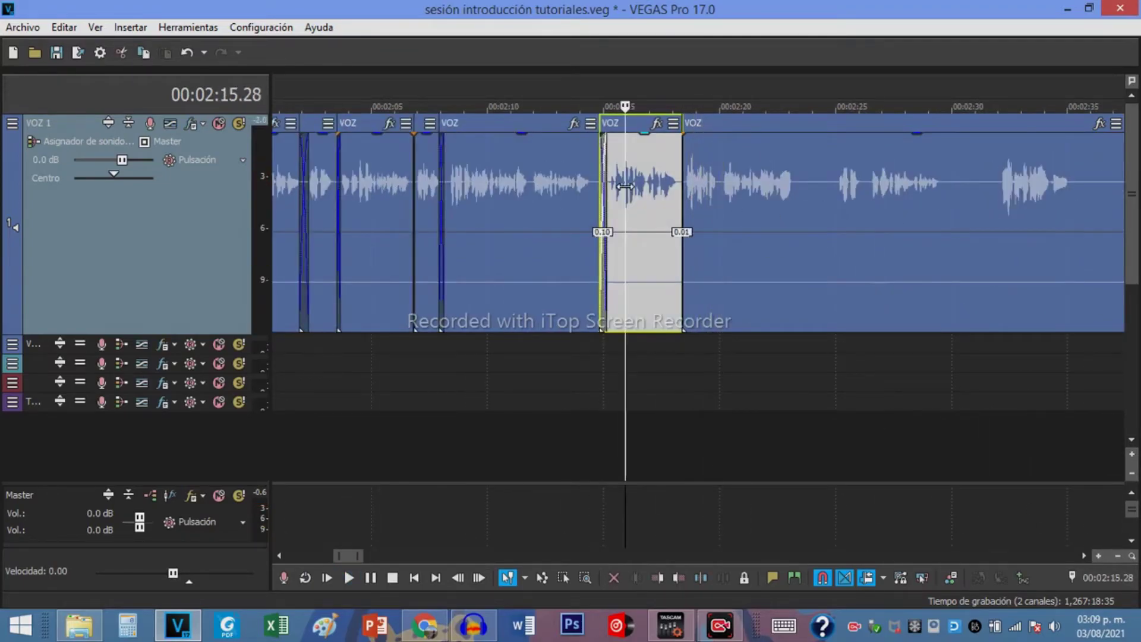
pyautogui.press('space')
pyautogui.press('Delete')
pyautogui.press('space')
pyautogui.press('space')
# Split the last VOZ clip at 00:02:16.11, delete the short fragment before the split, and play the joint
pyautogui.click(635, 183)
pyautogui.press('s')
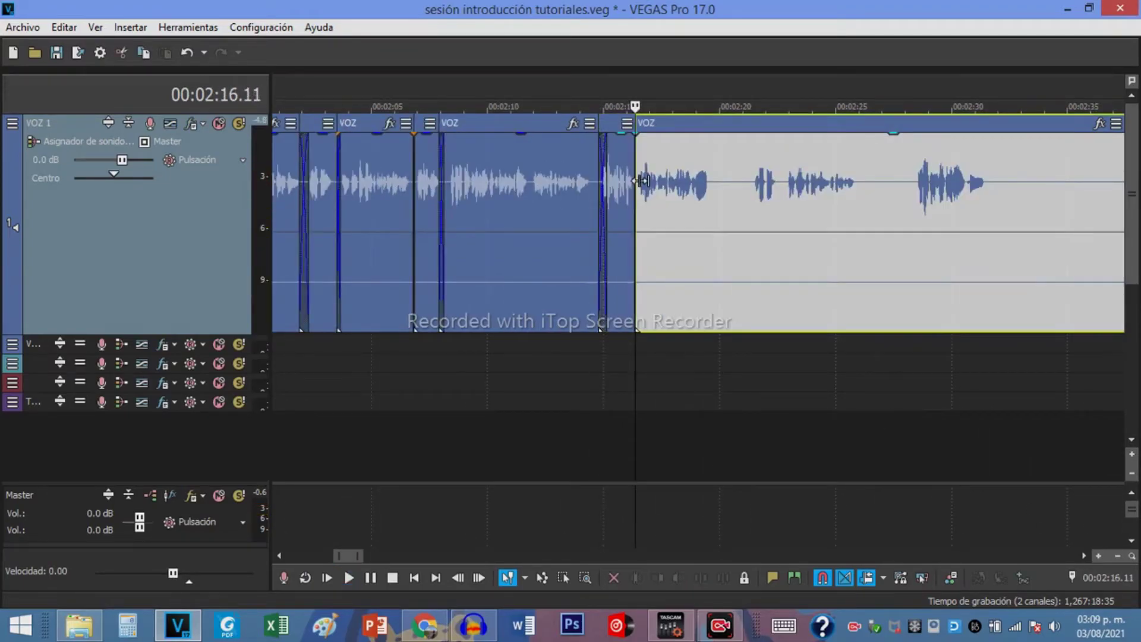
pyautogui.scroll(3, 632, 199)
pyautogui.press('space')
pyautogui.click(630, 185)
pyautogui.press('space')
pyautogui.press('Delete')
pyautogui.press('space')
# Cut out the section between 00:02:18.04 and about 00:02:19.22 in the last VOZ clip
pyautogui.click(855, 197)
pyautogui.press('s')
pyautogui.click(1004, 173)
pyautogui.press('s')
pyautogui.click(958, 178)
pyautogui.press('space')
pyautogui.press('Delete')
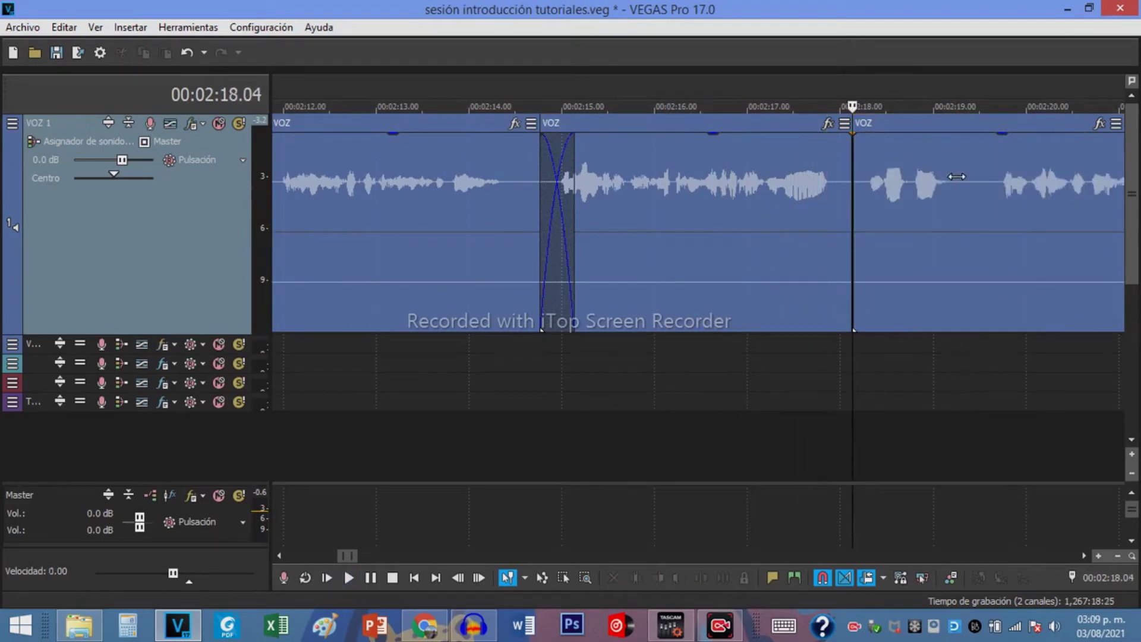
# Play the following phrase and cut out the silence between 00:02:22.28 and about 00:02:25.04 in the last VOZ clip
pyautogui.scroll(-2, 892, 208)
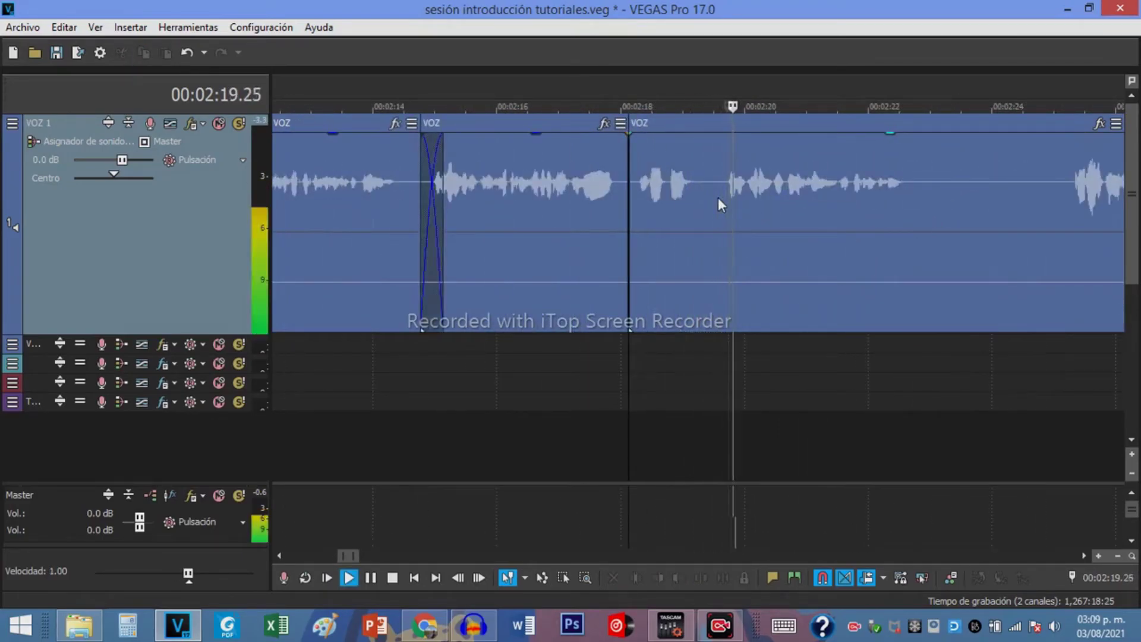
pyautogui.scroll(-2, 743, 190)
pyautogui.click(768, 177)
pyautogui.scroll(3, 796, 187)
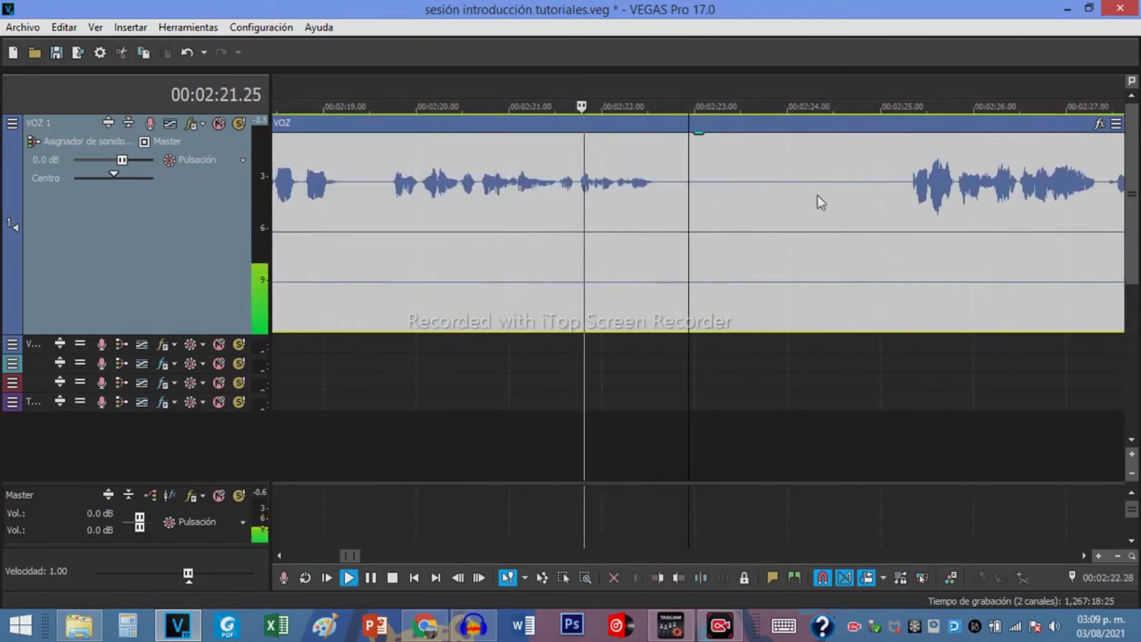
pyautogui.press('s')
pyautogui.click(892, 177)
pyautogui.press('s')
pyautogui.click(834, 174)
pyautogui.press('Delete')
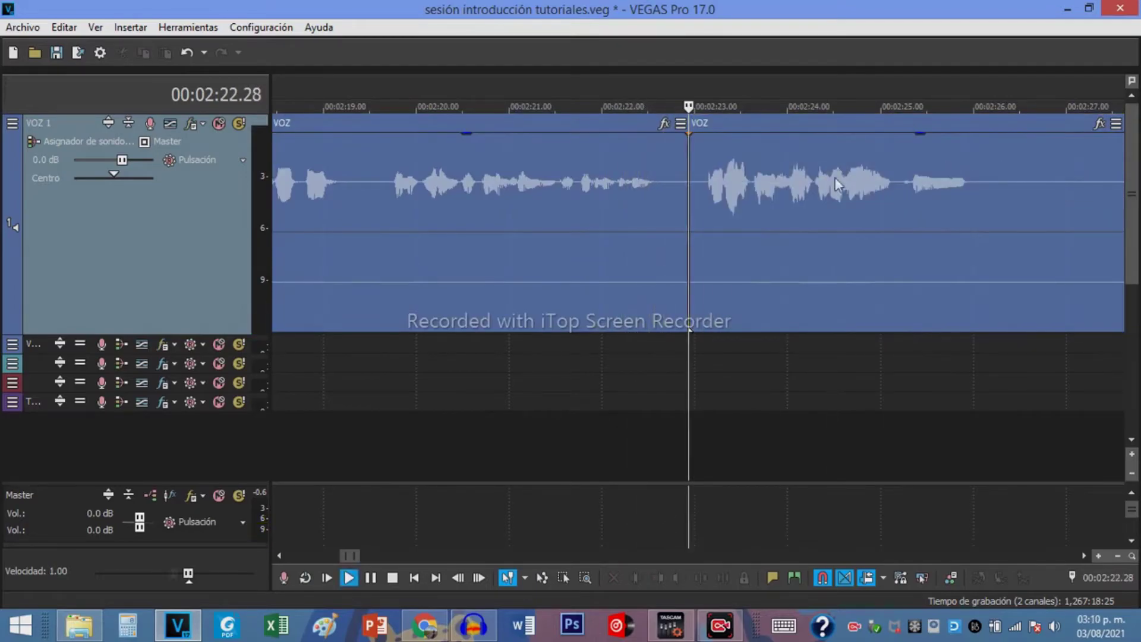
# Cut out the long silence between about 00:02:26.20 and 00:02:33.19 in the last VOZ clip and play the joint
pyautogui.press('space')
pyautogui.scroll(-3, 774, 190)
pyautogui.click(775, 177)
pyautogui.click(933, 184)
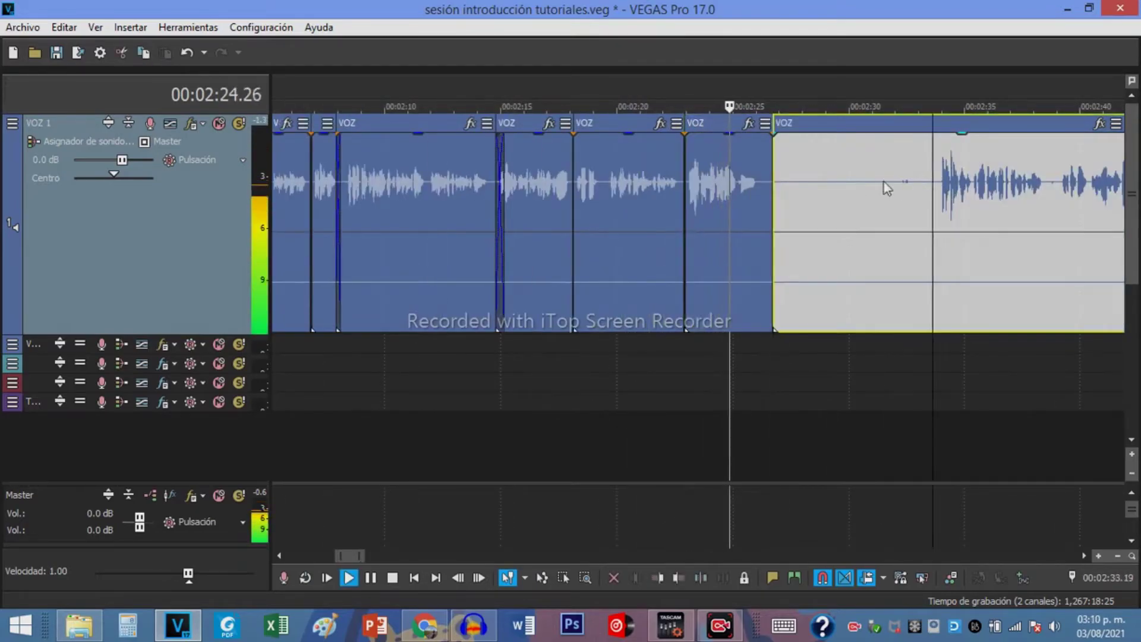
pyautogui.press('s')
pyautogui.click(884, 184)
pyautogui.press('space')
pyautogui.press('Delete')
pyautogui.press('space')
# Replay the VOZ clip between 00:02:22.28 and about 00:02:26.20, delete it, and play the remaining recording
pyautogui.scroll(2, 594, 214)
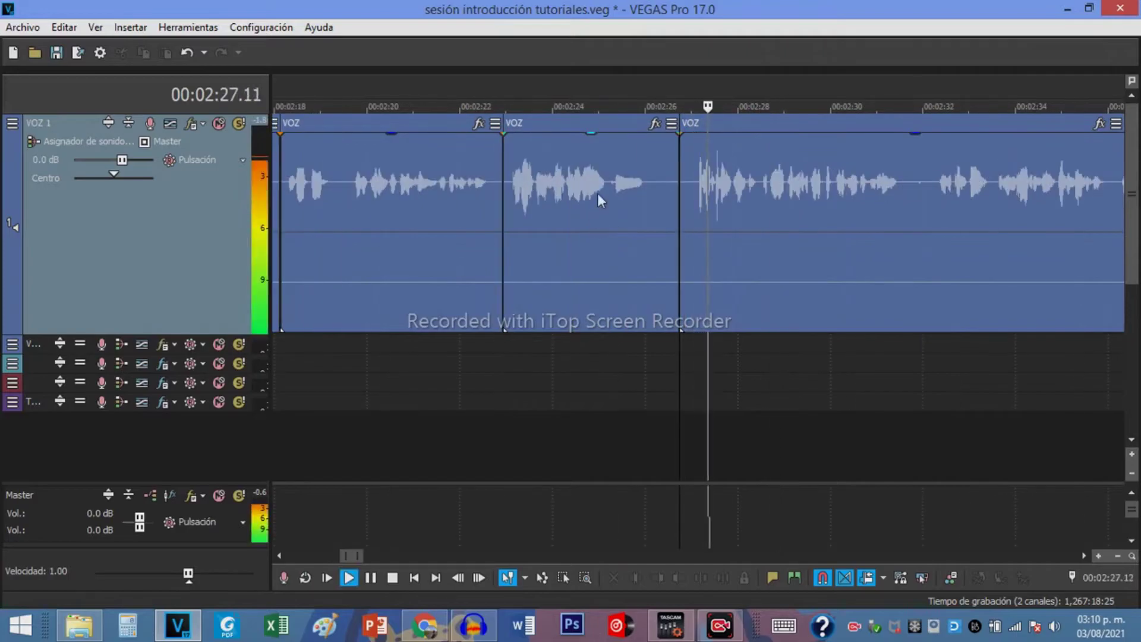
pyautogui.click(565, 185)
pyautogui.press('space')
pyautogui.press('space')
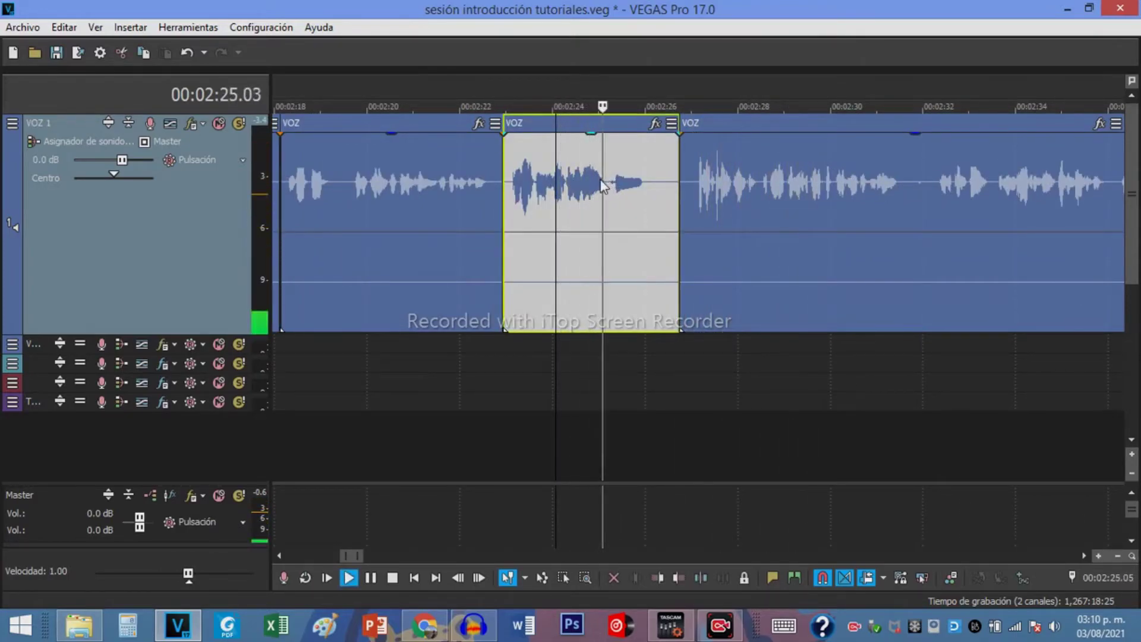
pyautogui.press('space')
pyautogui.press('Delete')
pyautogui.press('space')
pyautogui.scroll(-1, 594, 201)
pyautogui.scroll(-2, 784, 234)
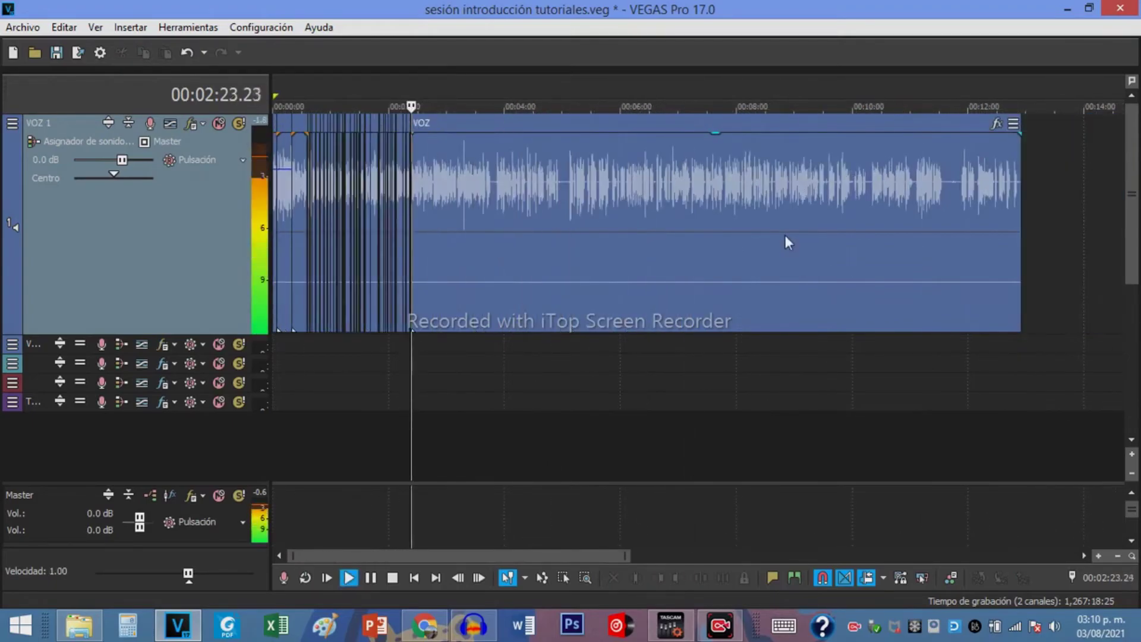
pyautogui.scroll(-2, 787, 232)
pyautogui.click(740, 195)
pyautogui.scroll(3, 739, 194)
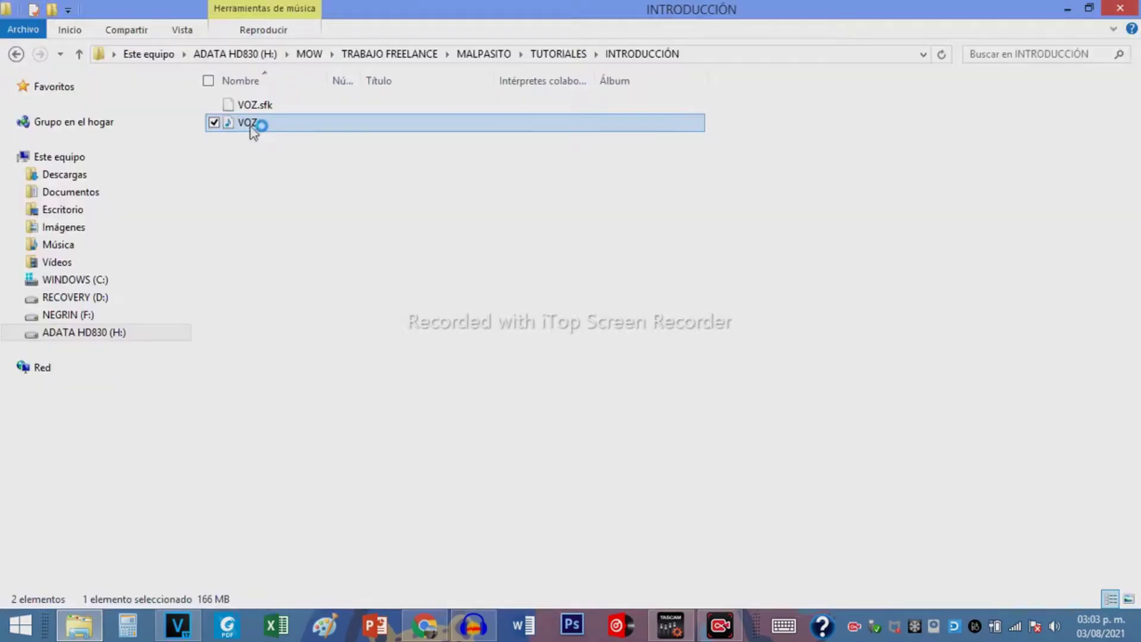
# Add the VOZ audio file from the INTRODUCCIÓN folder to the start of the VOZ 1 track in VEGAS Pro
pyautogui.moveTo(256, 122); pyautogui.dragTo(256, 350)
pyautogui.hotkey('alt', 'Tab')
pyautogui.hotkey('alt', 'Tab')
pyautogui.press('Tab')
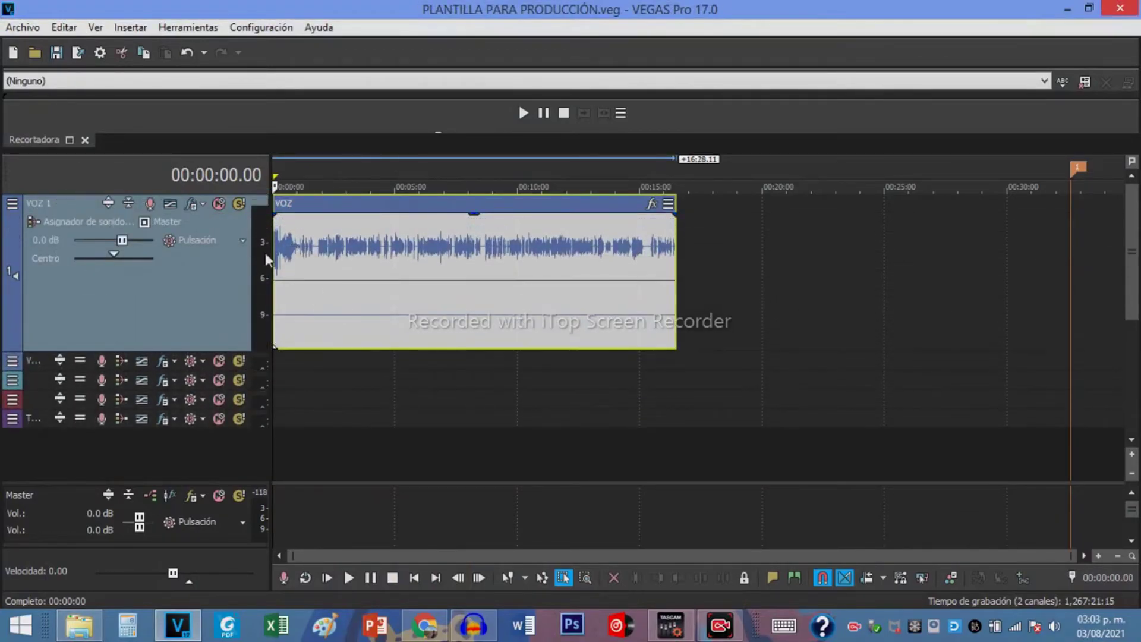
# With the normal edit tool, cut off the VOZ clip's first 00:01:50.22 and move the rest to the timeline start
pyautogui.click(507, 577)
pyautogui.scroll(3, 475, 428)
pyautogui.click(379, 256)
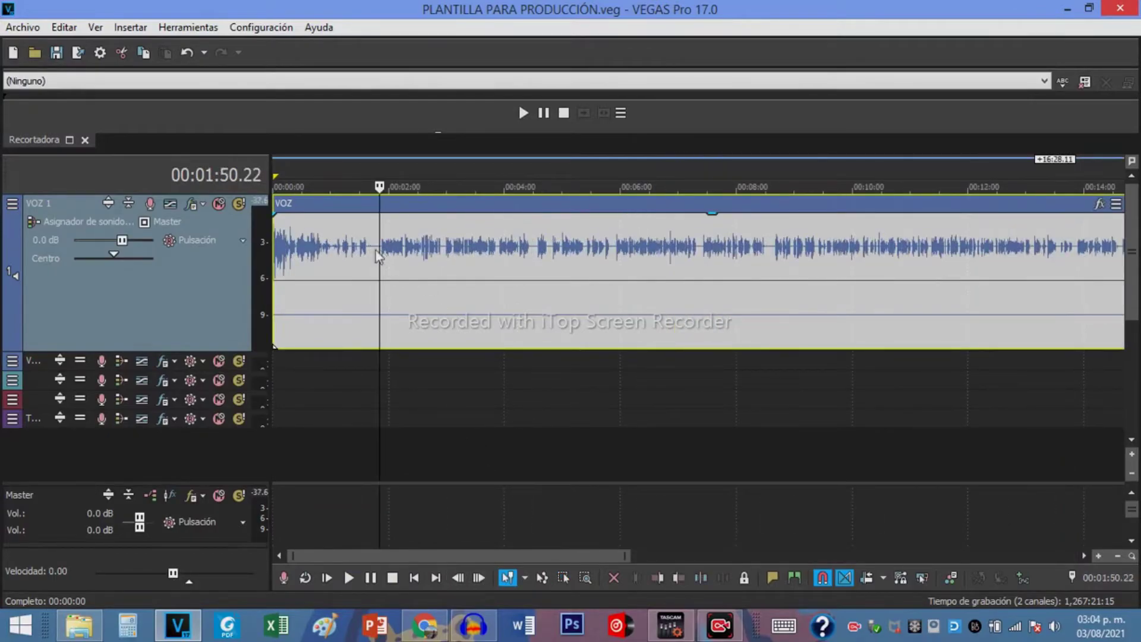
pyautogui.click(369, 255)
pyautogui.press('s')
pyautogui.press('Delete')
pyautogui.moveTo(402, 248); pyautogui.dragTo(296, 247)
pyautogui.scroll(5, 315, 249)
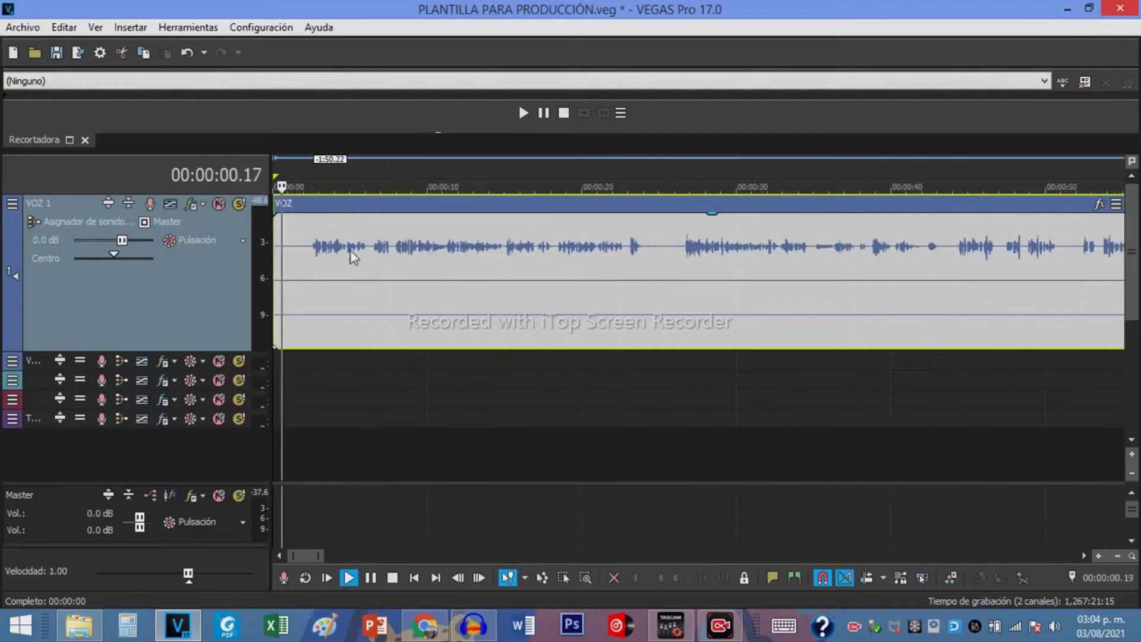
# Trim the silence before the first phrase, about 00:00:02.13 long, and move the VOZ clip back to the timeline start
pyautogui.press('space')
pyautogui.scroll(3, 390, 250)
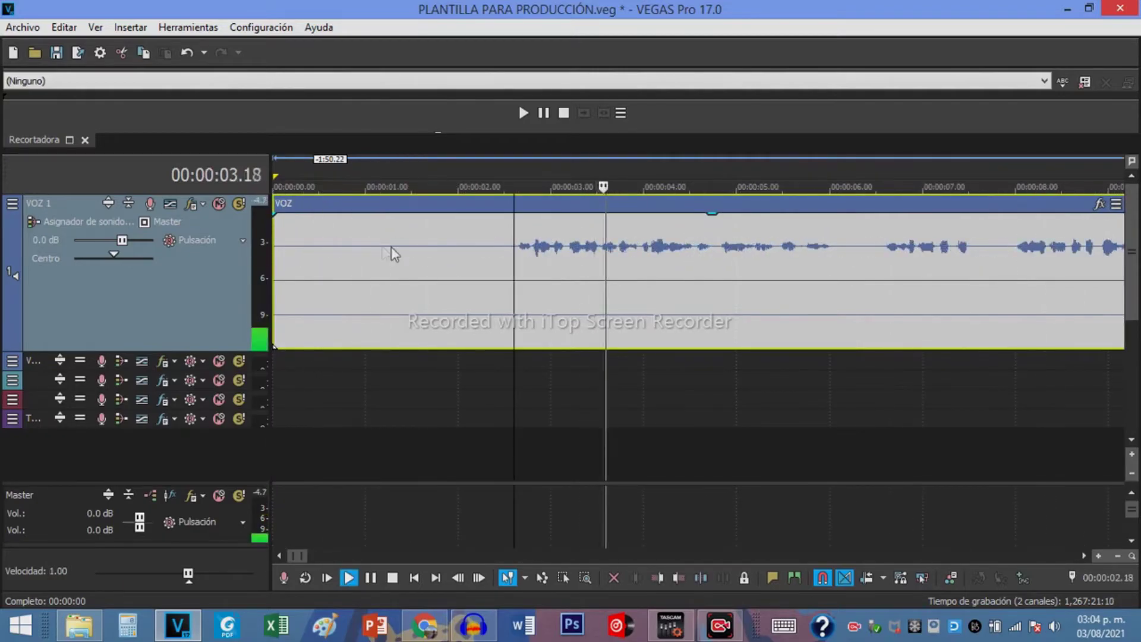
pyautogui.click(499, 248)
pyautogui.press('s')
pyautogui.press('space')
pyautogui.press('Delete')
pyautogui.moveTo(566, 255); pyautogui.dragTo(341, 255)
pyautogui.click(291, 234)
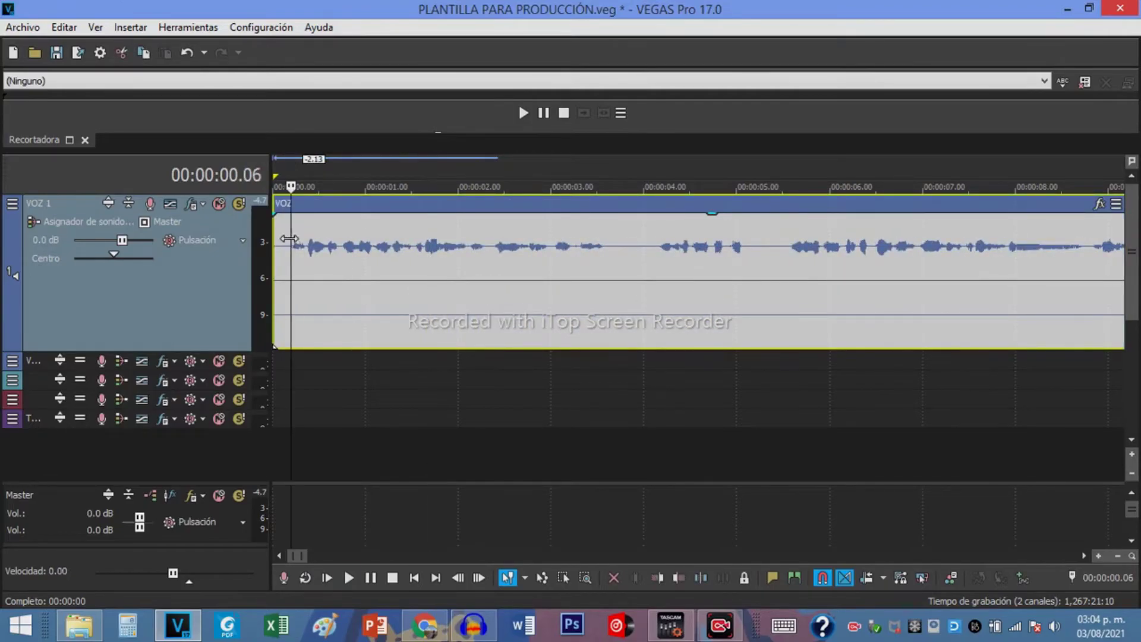
# Play the trimmed opening, make the VOZ 1 track taller, and collapse the trimmer area above the timeline
pyautogui.press('space')
pyautogui.scroll(-3, 356, 250)
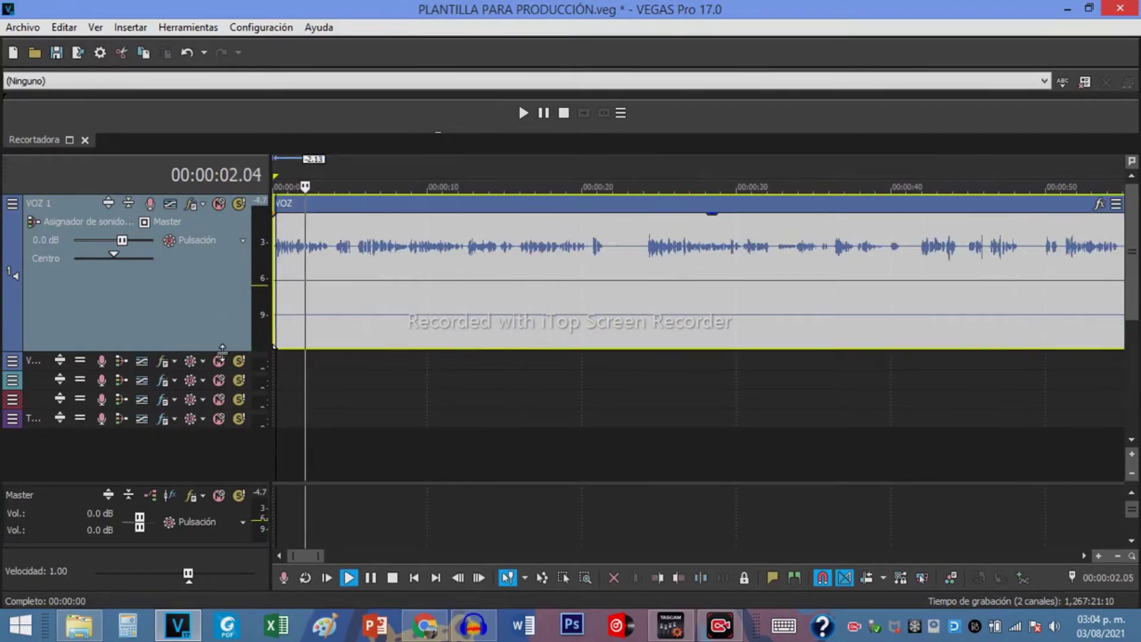
pyautogui.moveTo(196, 351); pyautogui.dragTo(196, 400)
pyautogui.scroll(2, 632, 305)
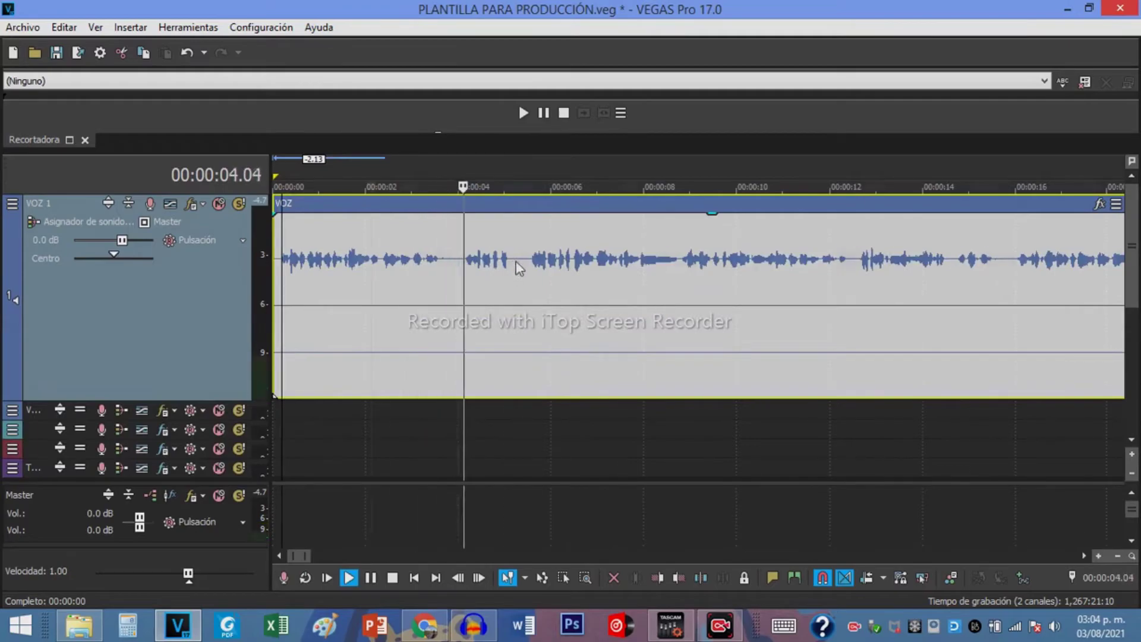
pyautogui.scroll(-2, 514, 265)
pyautogui.moveTo(497, 152); pyautogui.dragTo(497, 71)
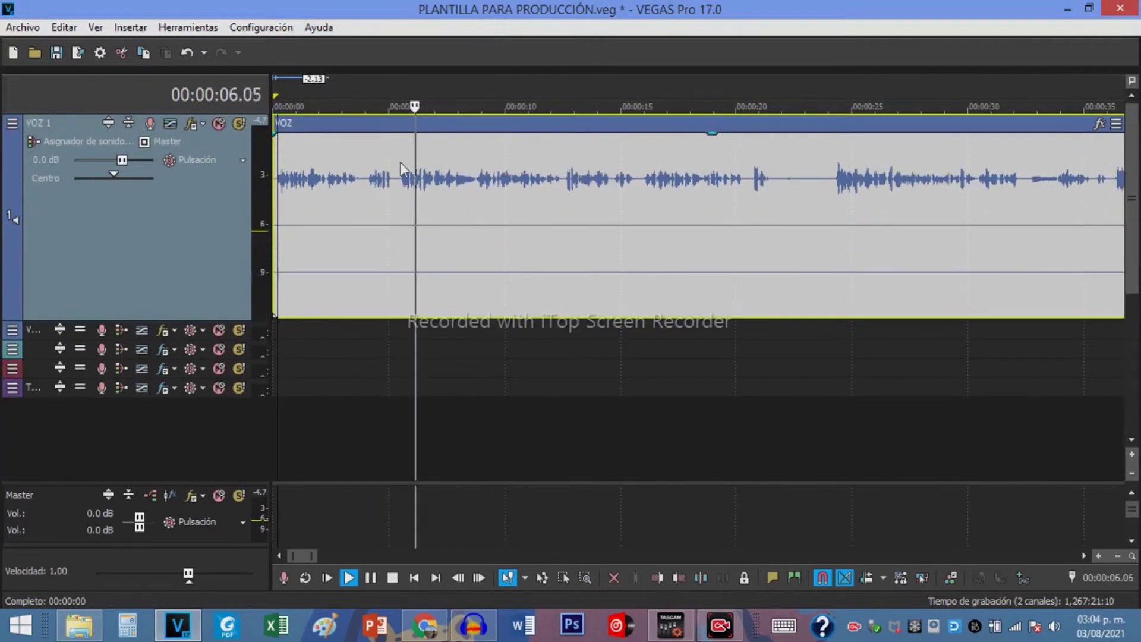
# Split the VOZ clip at 00:00:04.03 and 00:00:05.12 and delete the fragment between the splits
pyautogui.click(368, 178)
pyautogui.scroll(3, 567, 207)
pyautogui.press('s')
pyautogui.press('space')
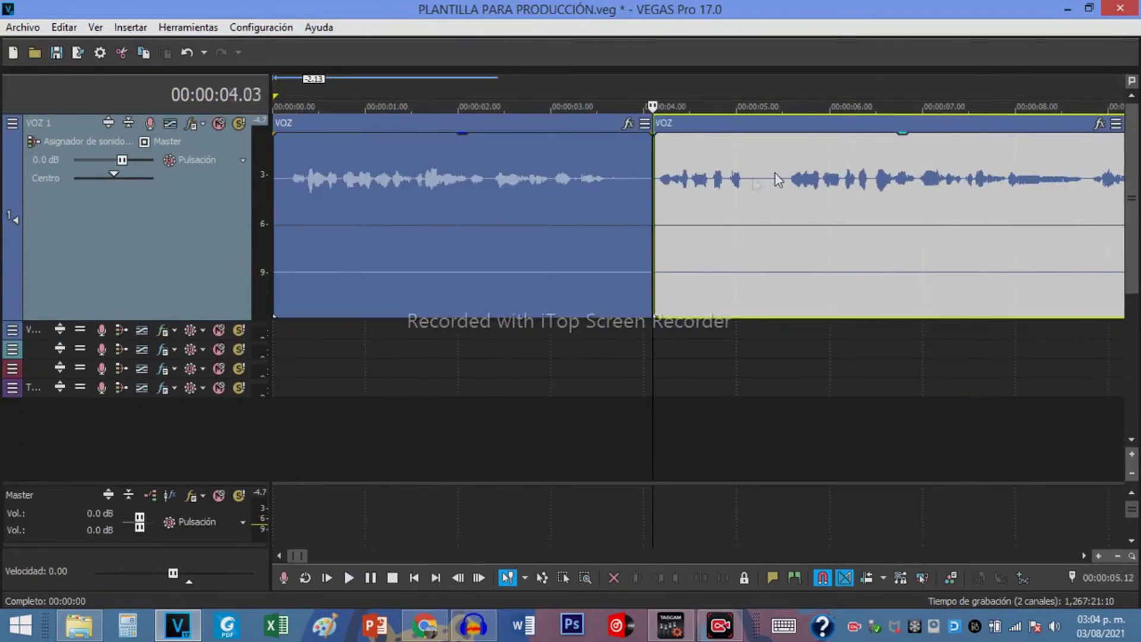
pyautogui.click(775, 178)
pyautogui.press('s')
pyautogui.click(705, 180)
pyautogui.press('Delete')
pyautogui.press('space')
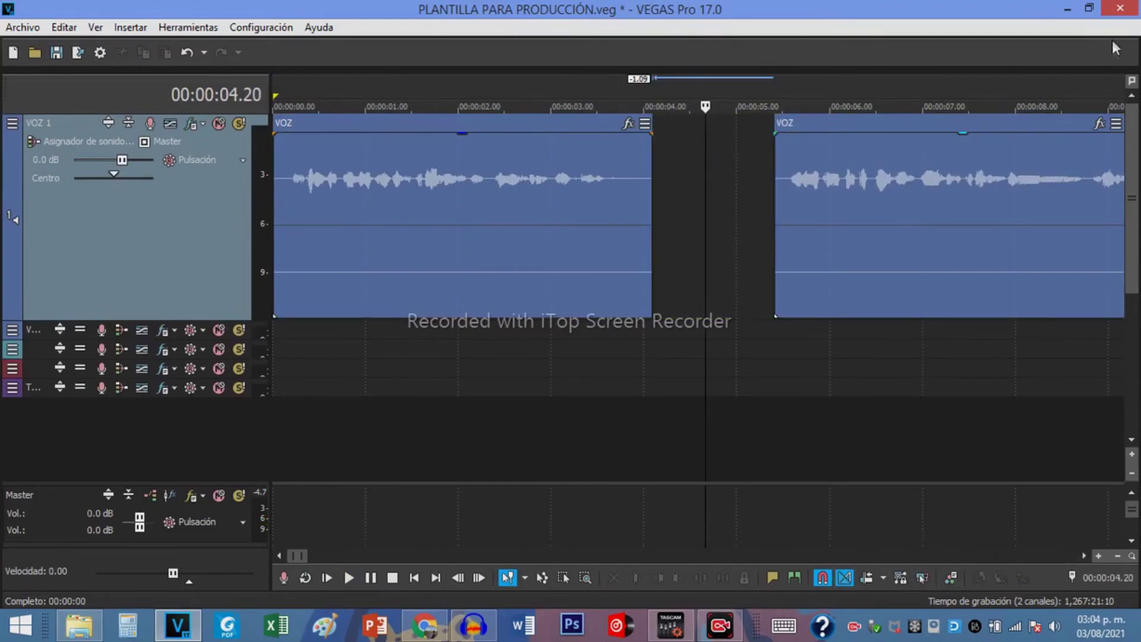
# Turn on automatic ripple editing in the restored window, maximize it again, and save the project
pyautogui.click(1090, 9)
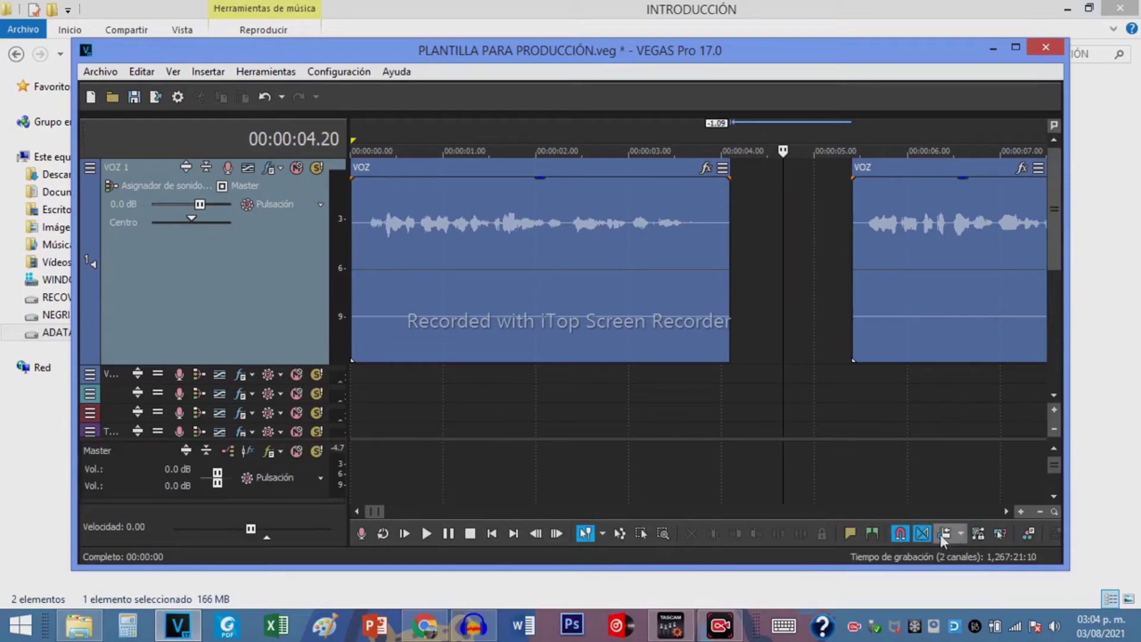
pyautogui.click(1015, 48)
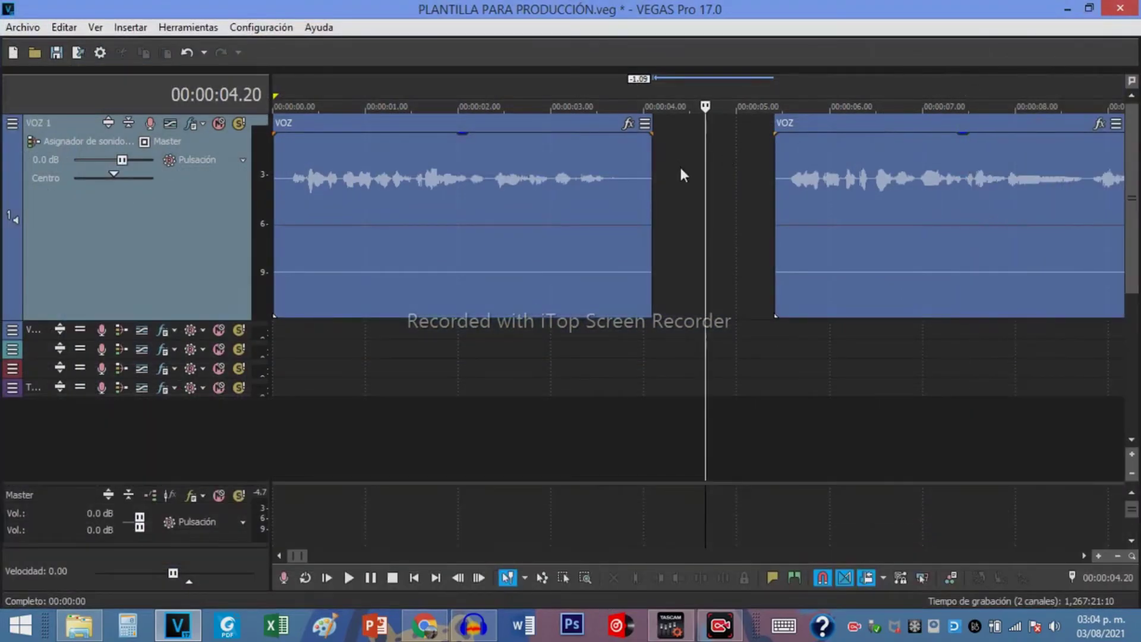
pyautogui.hotkey('ctrl', 's')
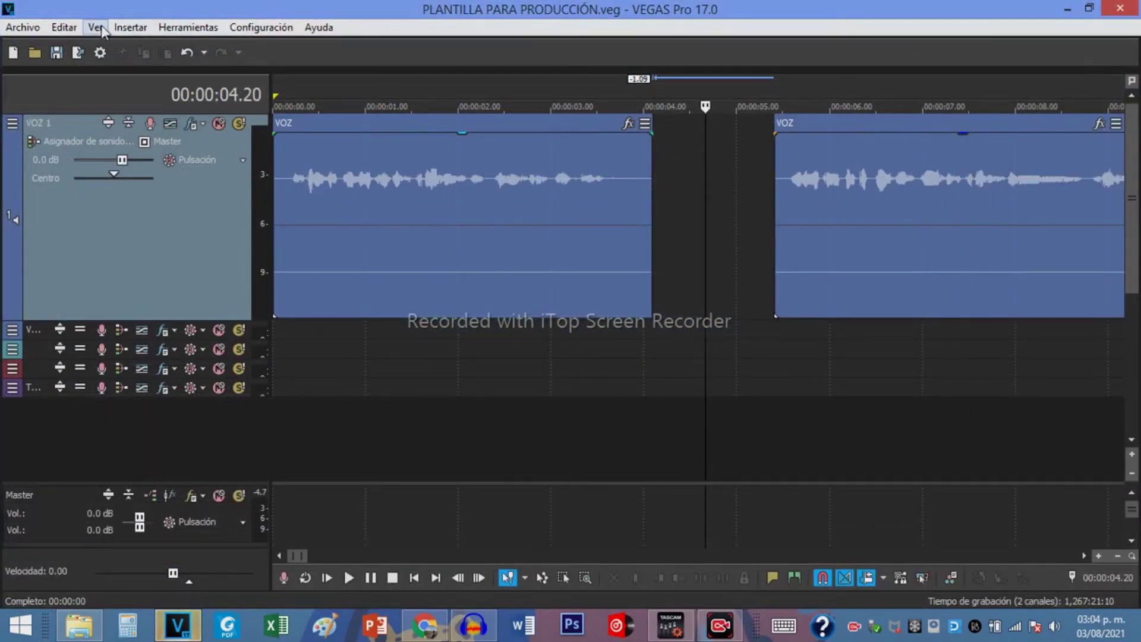
# Save the project as "sesión introducción tutoriales" in the INTRODUCCIÓN folder under MALPASITO > TUTORIALES
pyautogui.click(20, 28)
pyautogui.click(53, 129)
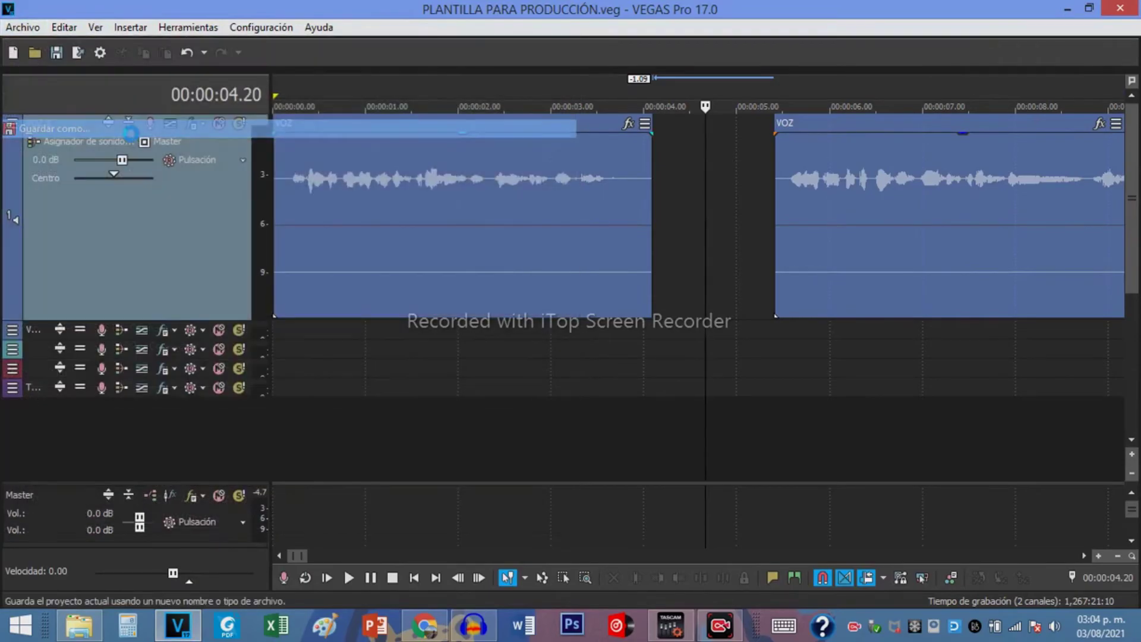
pyautogui.click(517, 283)
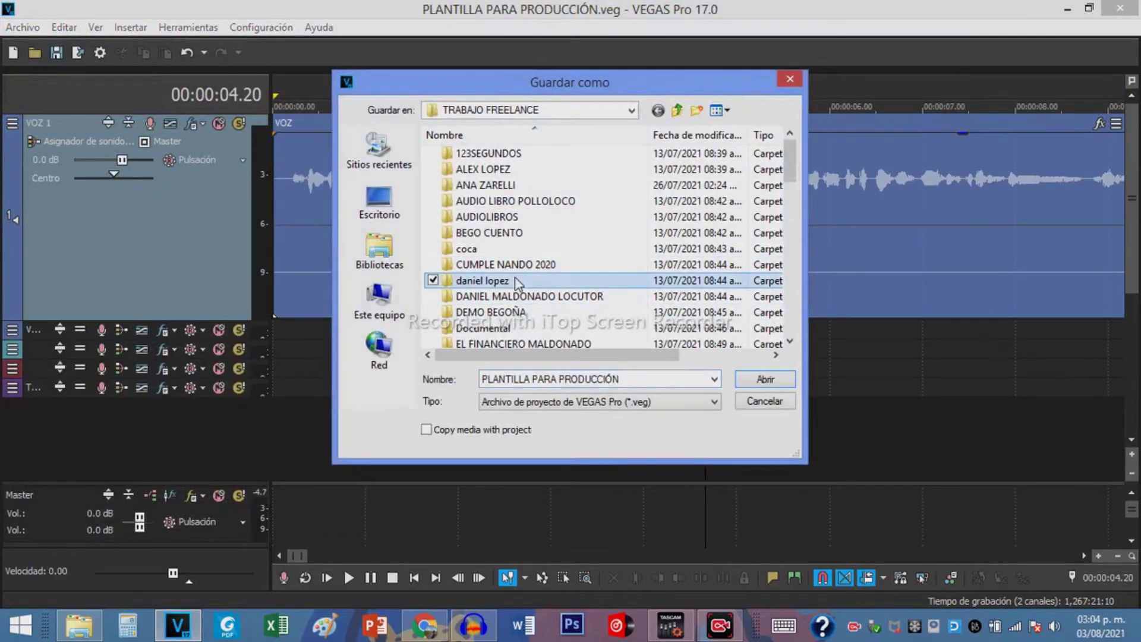
pyautogui.press('m')
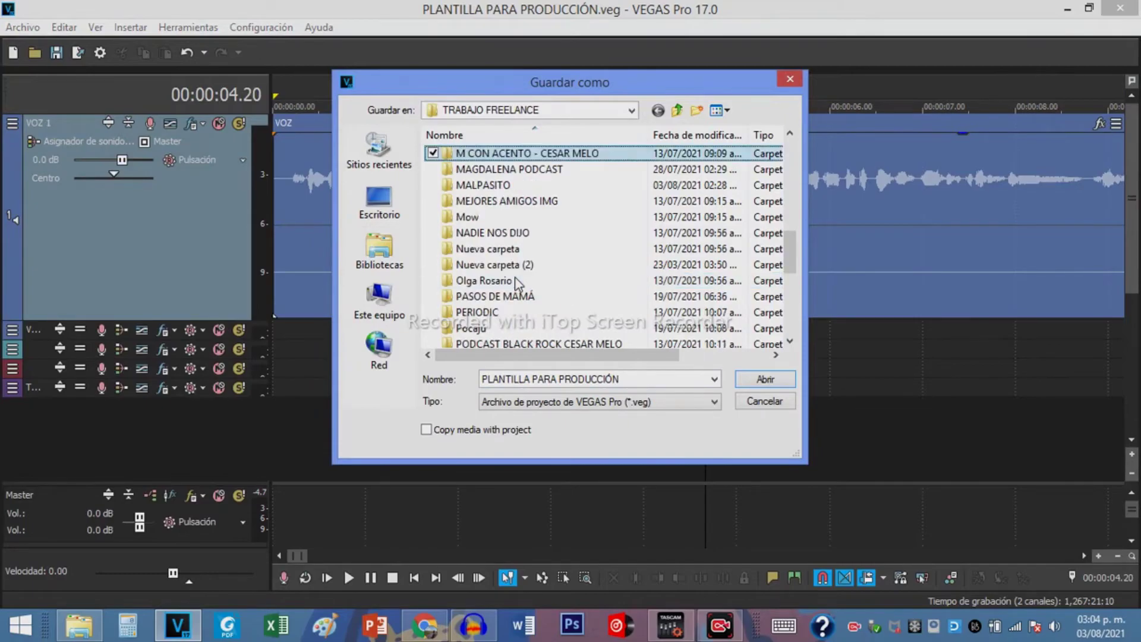
pyautogui.doubleClick(484, 185)
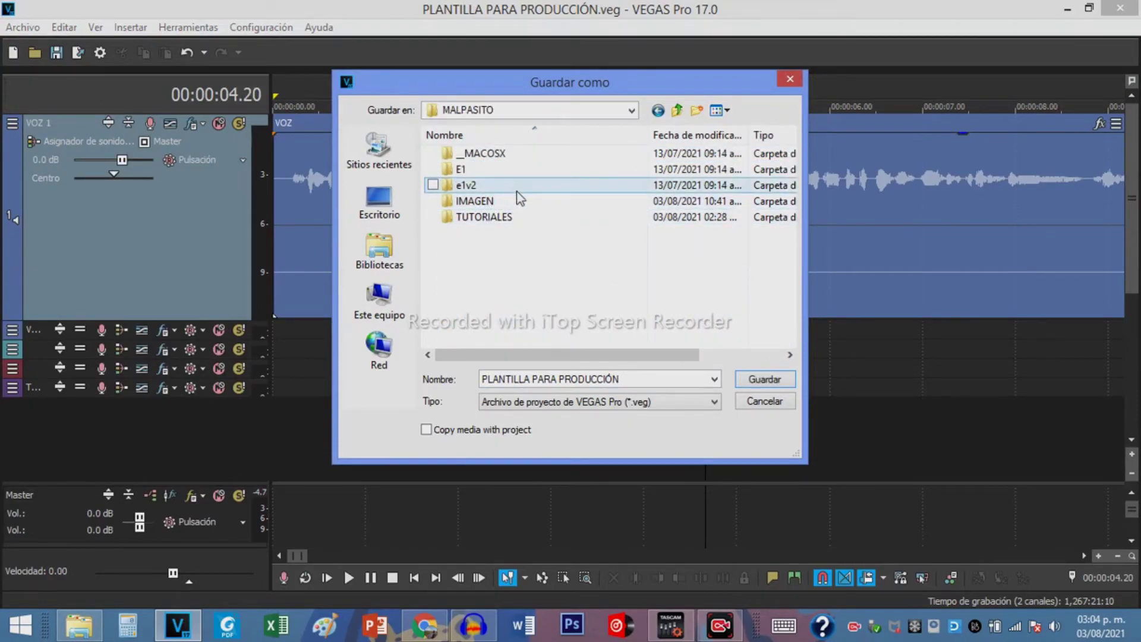
pyautogui.doubleClick(525, 216)
pyautogui.doubleClick(509, 154)
pyautogui.tripleClick(636, 380)
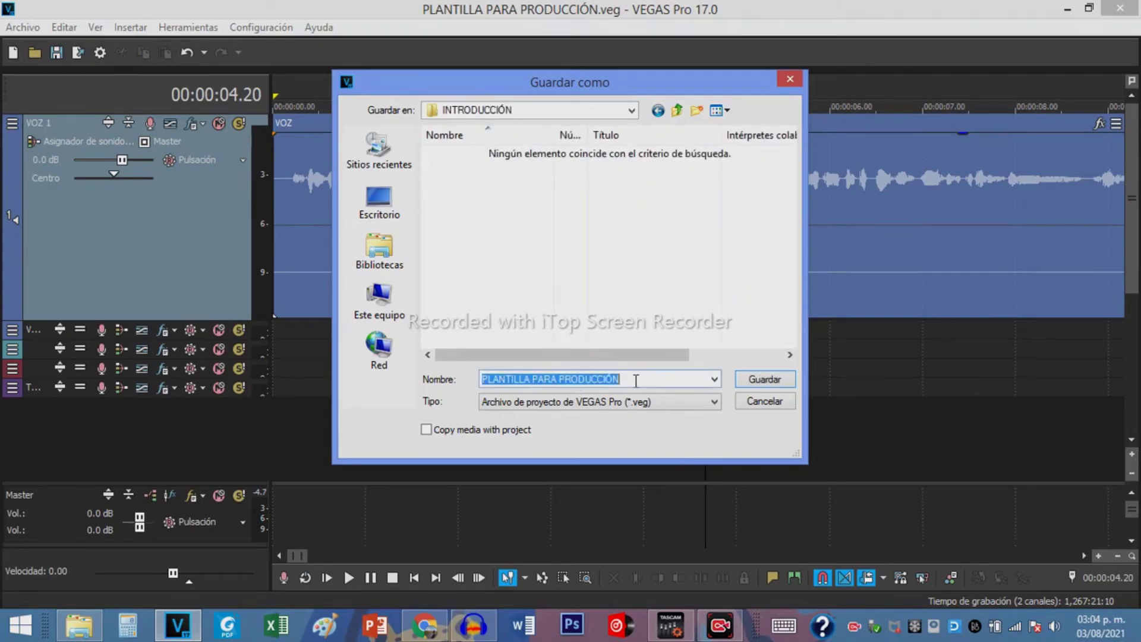
pyautogui.write('sesión introducci')
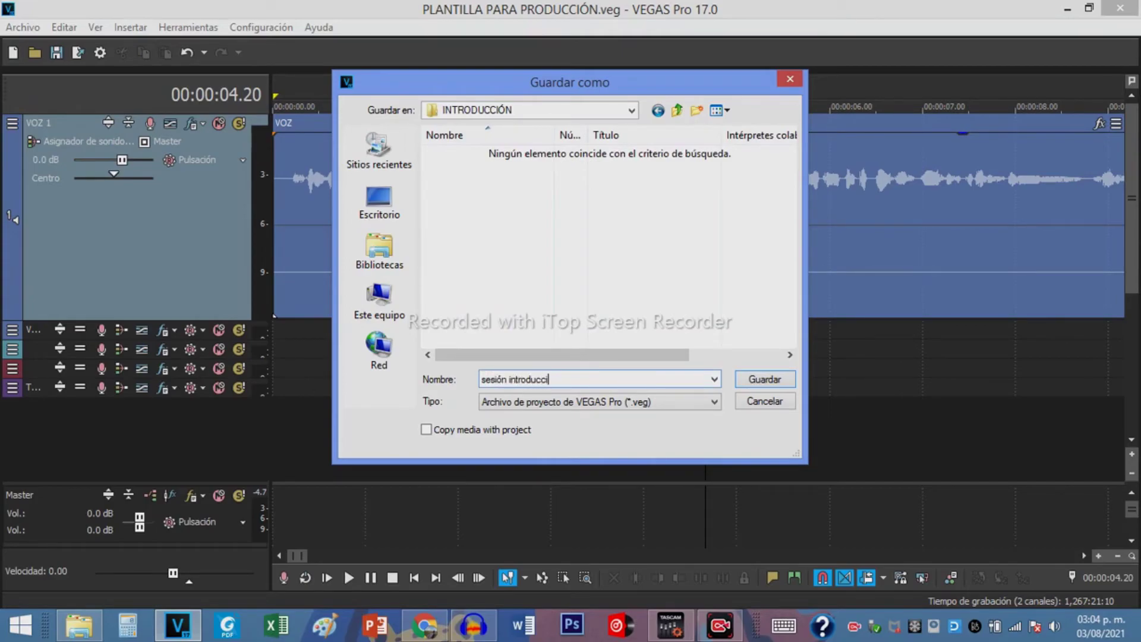
pyautogui.write('ón tutoriales')
pyautogui.press('Return')
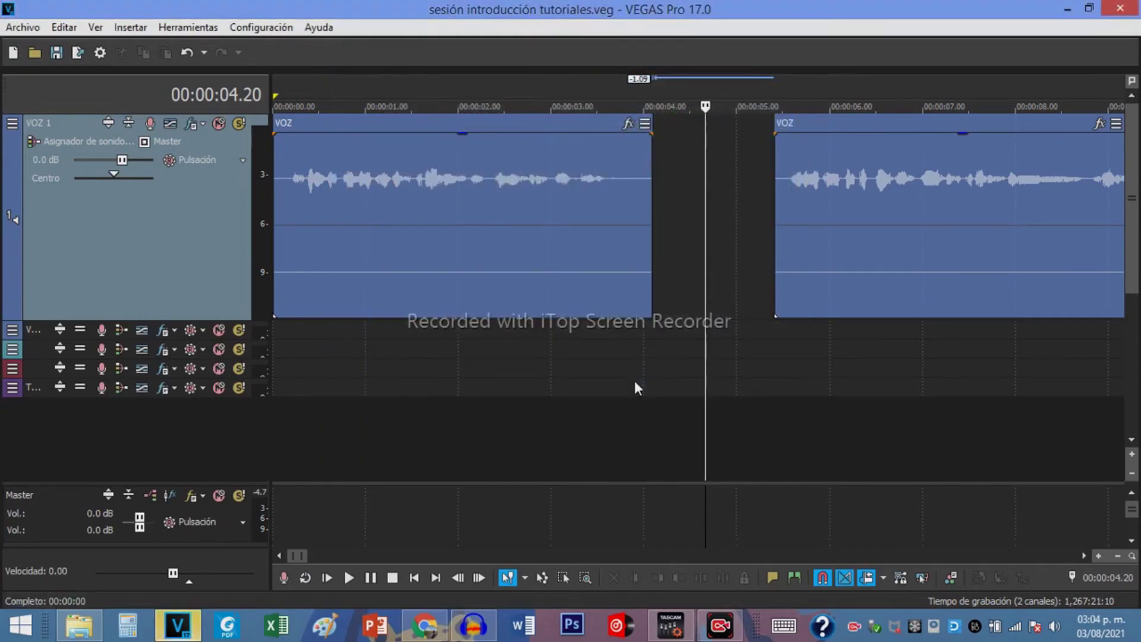
# Play the first VOZ clip and close the gap after it by moving the second clip to a 3-frame overlap
pyautogui.click(503, 262)
pyautogui.press('space')
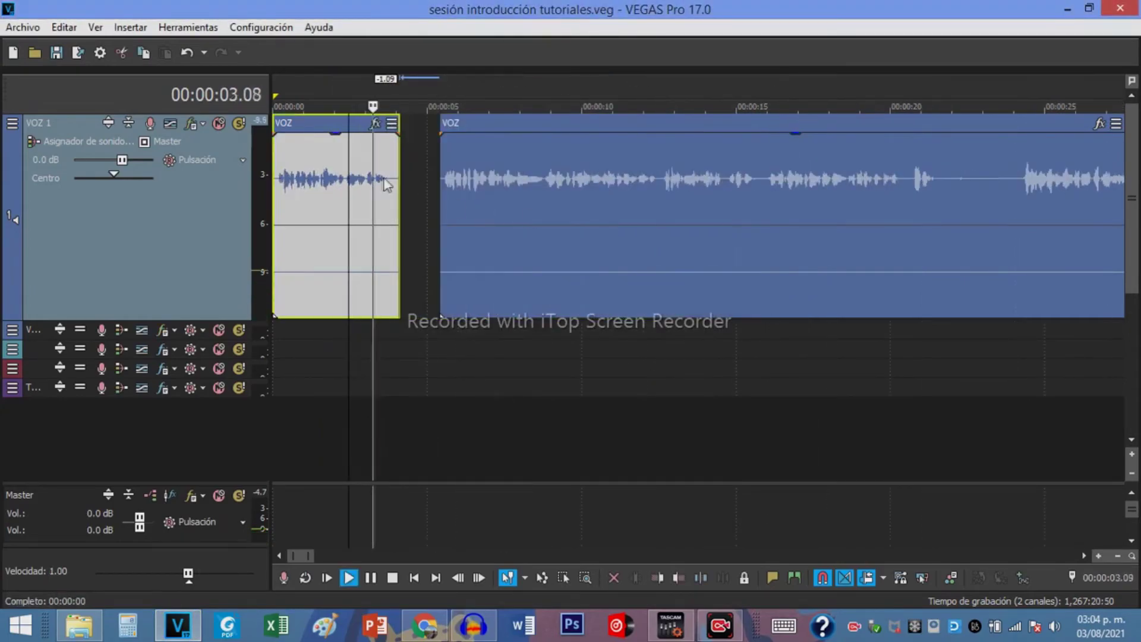
pyautogui.moveTo(816, 205); pyautogui.dragTo(708, 201)
pyautogui.scroll(-5, 713, 208)
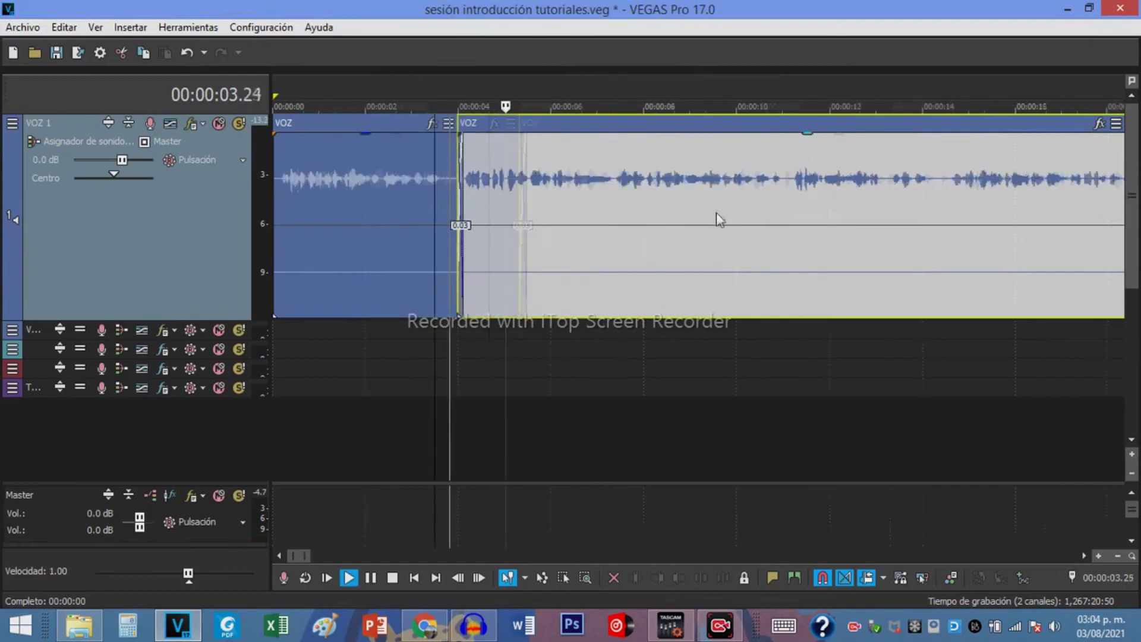
pyautogui.scroll(2, 668, 203)
pyautogui.scroll(-2, 668, 204)
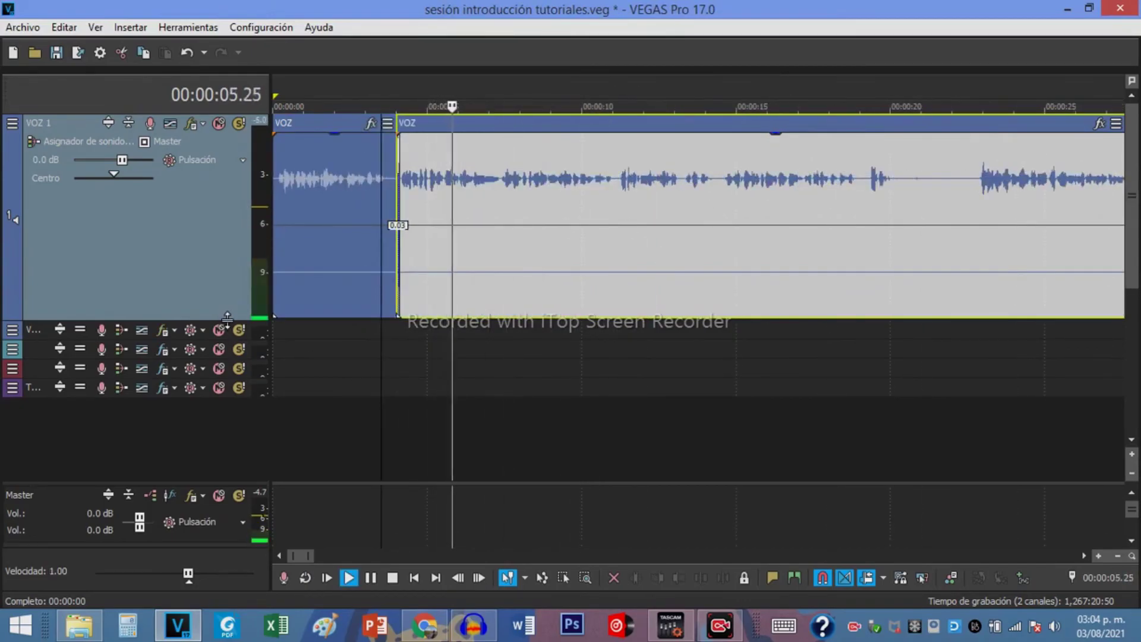
# Split the second VOZ clip at about 00:00:20.09 and at 00:00:22.22, and delete the silent fragment between the splits
pyautogui.moveTo(228, 318); pyautogui.dragTo(228, 331)
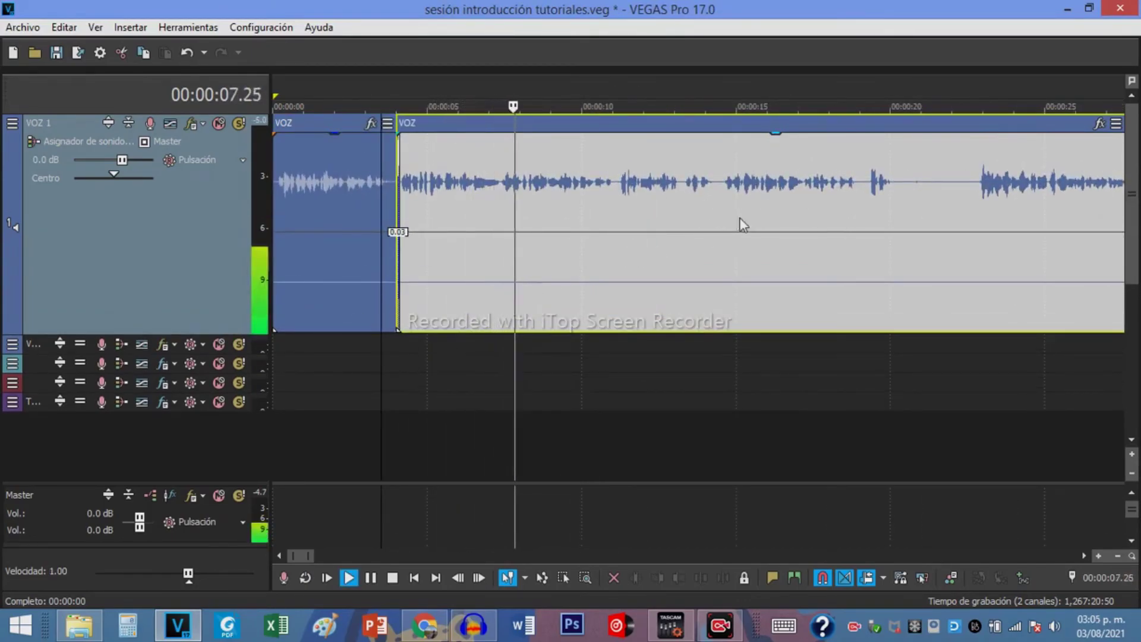
pyautogui.scroll(-3, 718, 216)
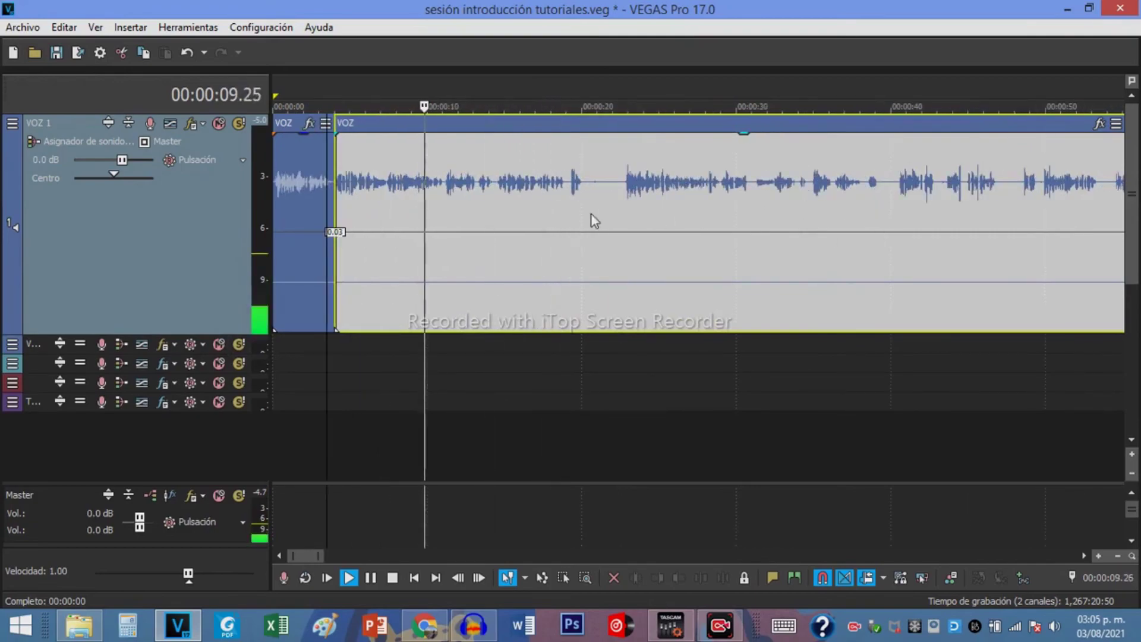
pyautogui.scroll(2, 471, 189)
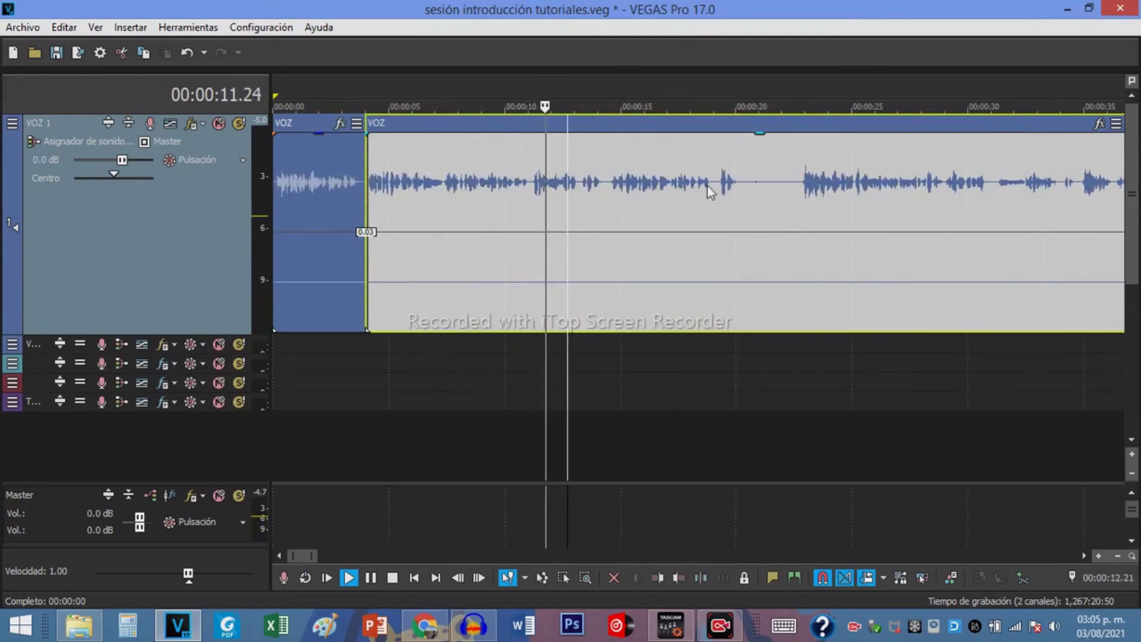
pyautogui.click(743, 181)
pyautogui.scroll(5, 743, 181)
pyautogui.press('s')
pyautogui.click(915, 194)
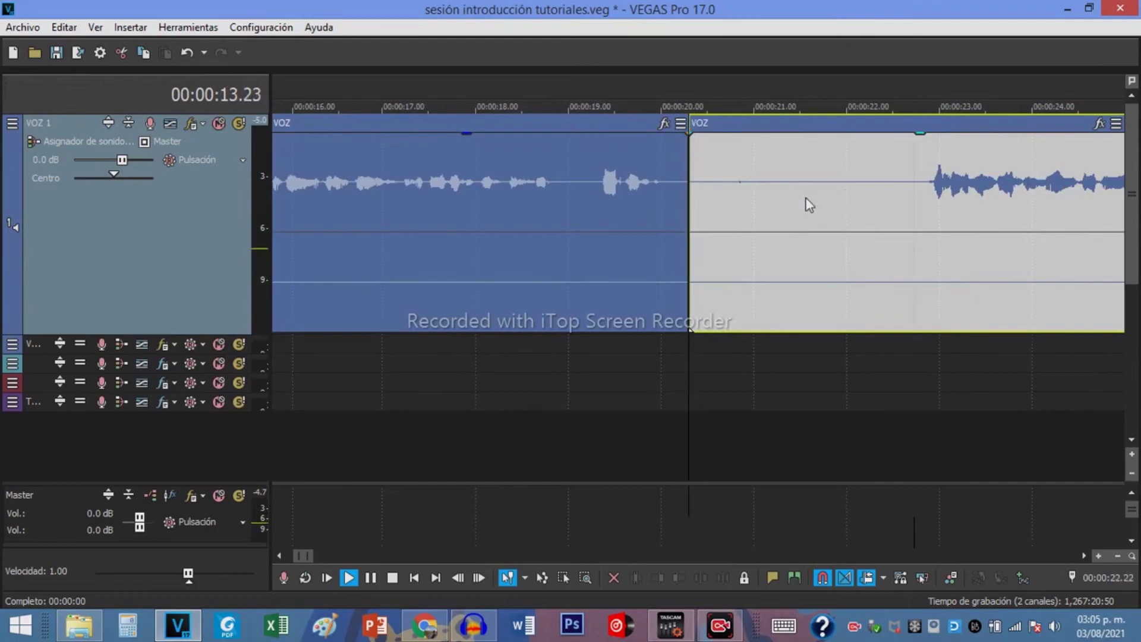
pyautogui.press('s')
pyautogui.click(806, 199)
pyautogui.press('Delete')
pyautogui.scroll(-3, 794, 237)
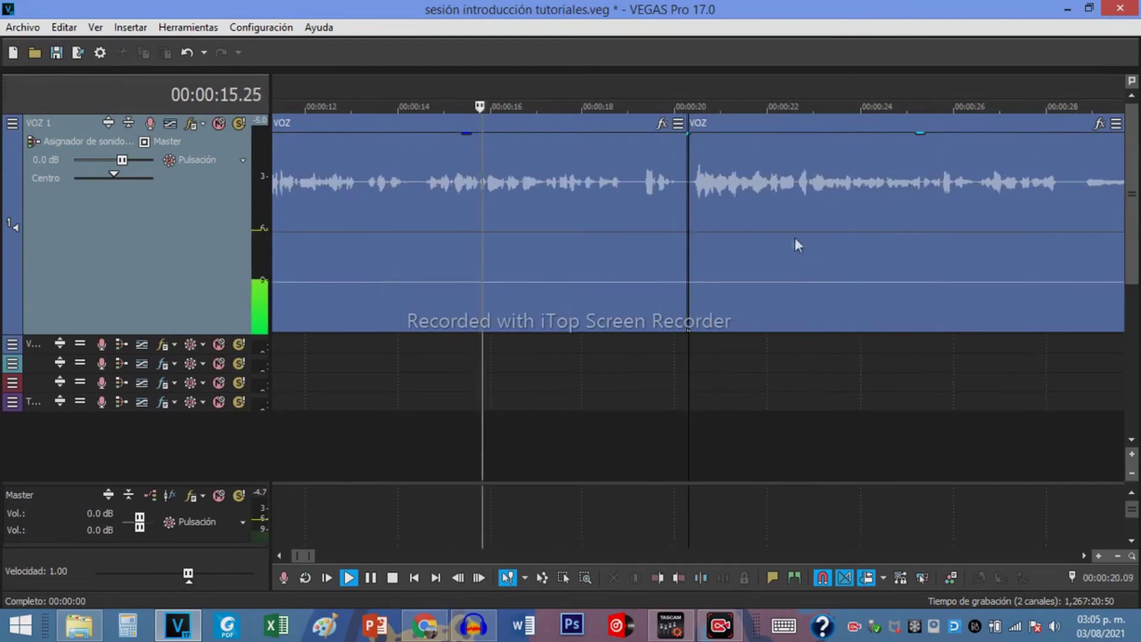
# Examine the joint near 00:00:20 and the waveform of the following VOZ clip for further pauses during playback
pyautogui.click(566, 193)
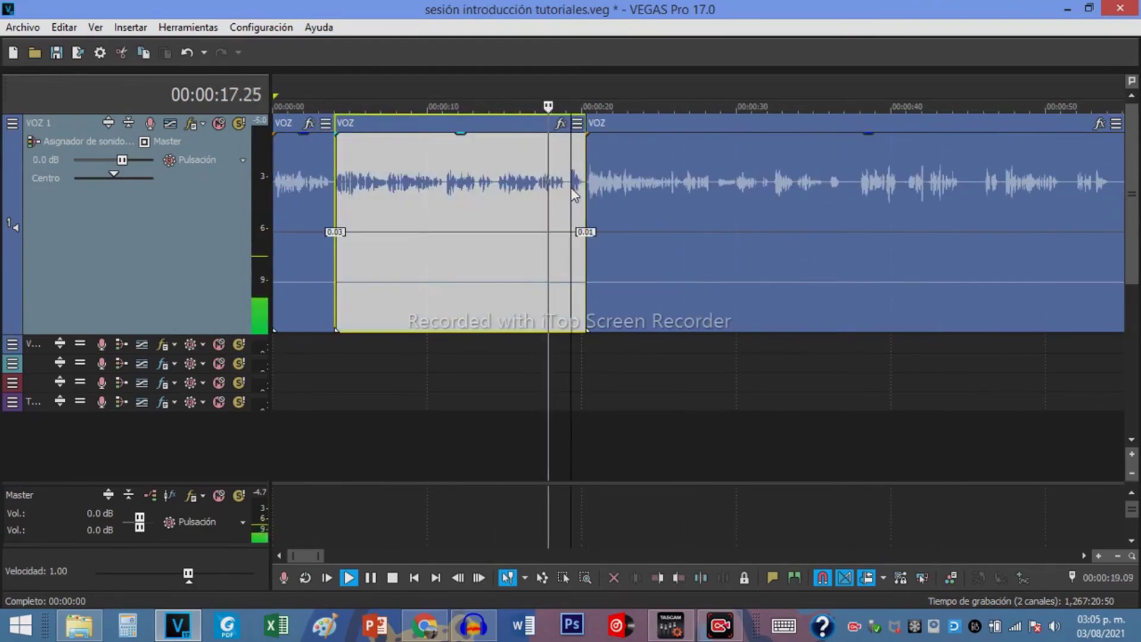
pyautogui.scroll(2, 704, 205)
pyautogui.scroll(3, 746, 188)
pyautogui.scroll(-3, 762, 178)
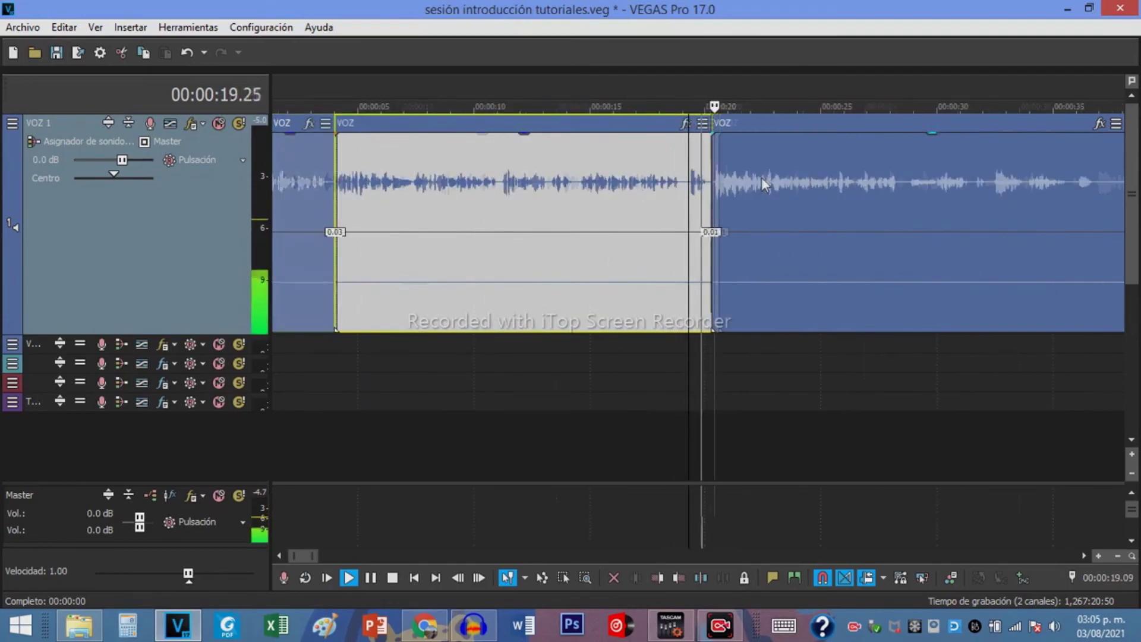
pyautogui.scroll(-3, 743, 186)
pyautogui.click(517, 169)
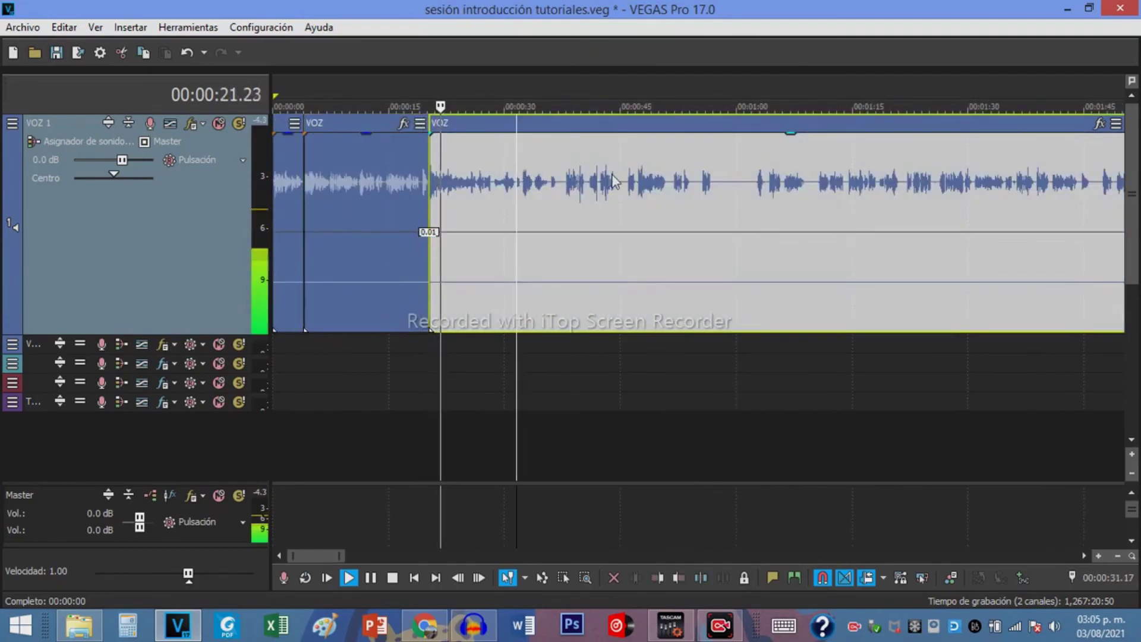
pyautogui.scroll(2, 679, 199)
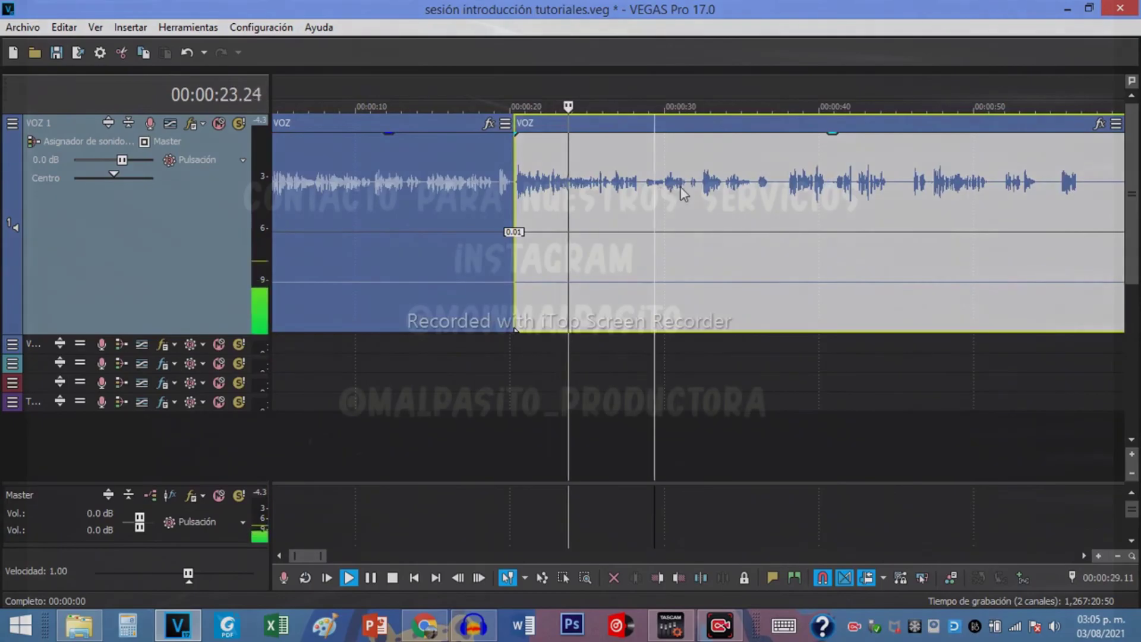
pyautogui.scroll(2, 677, 196)
pyautogui.scroll(-5, 659, 202)
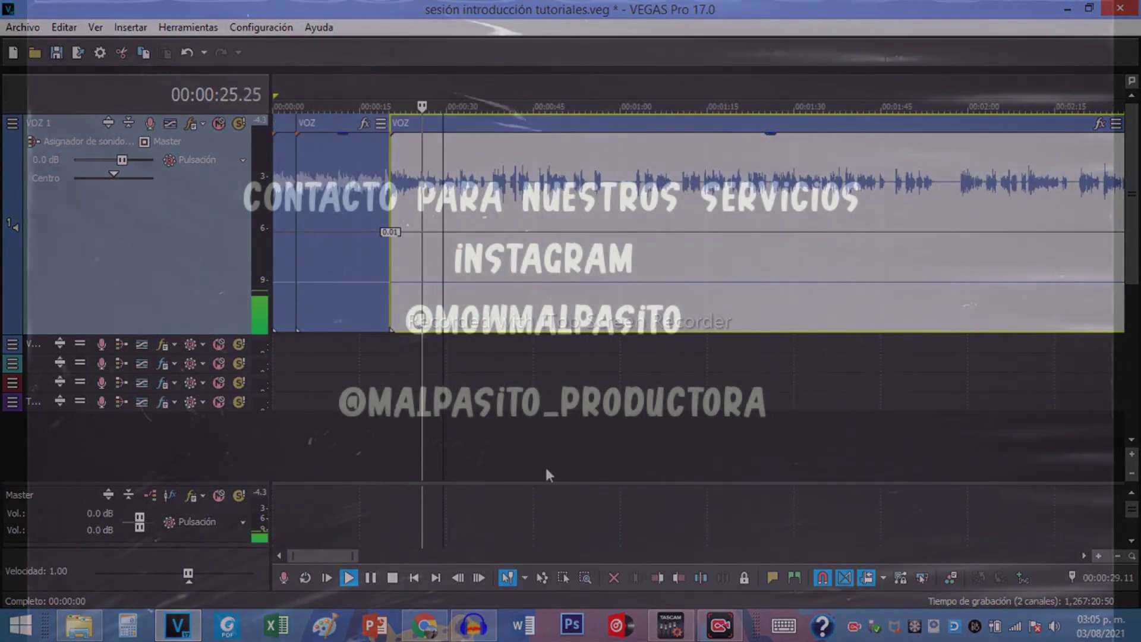